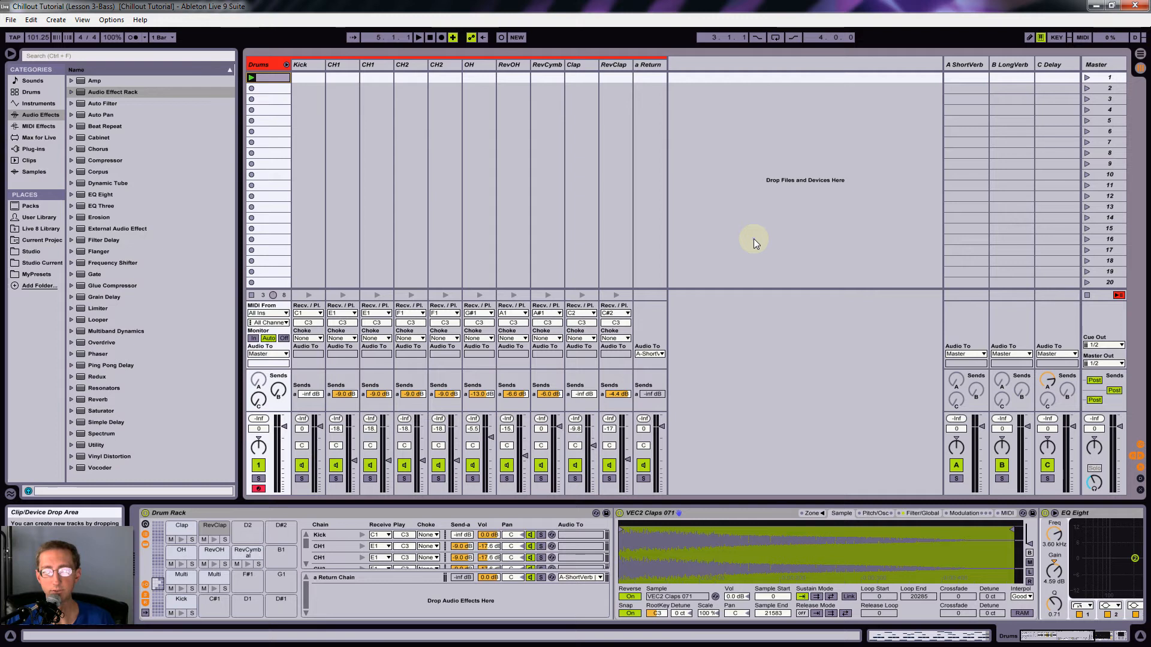
- Collapse the Drums track's chains and load the Bazille(x64) synth plug-in onto a new MIDI track
left_click(286, 64)
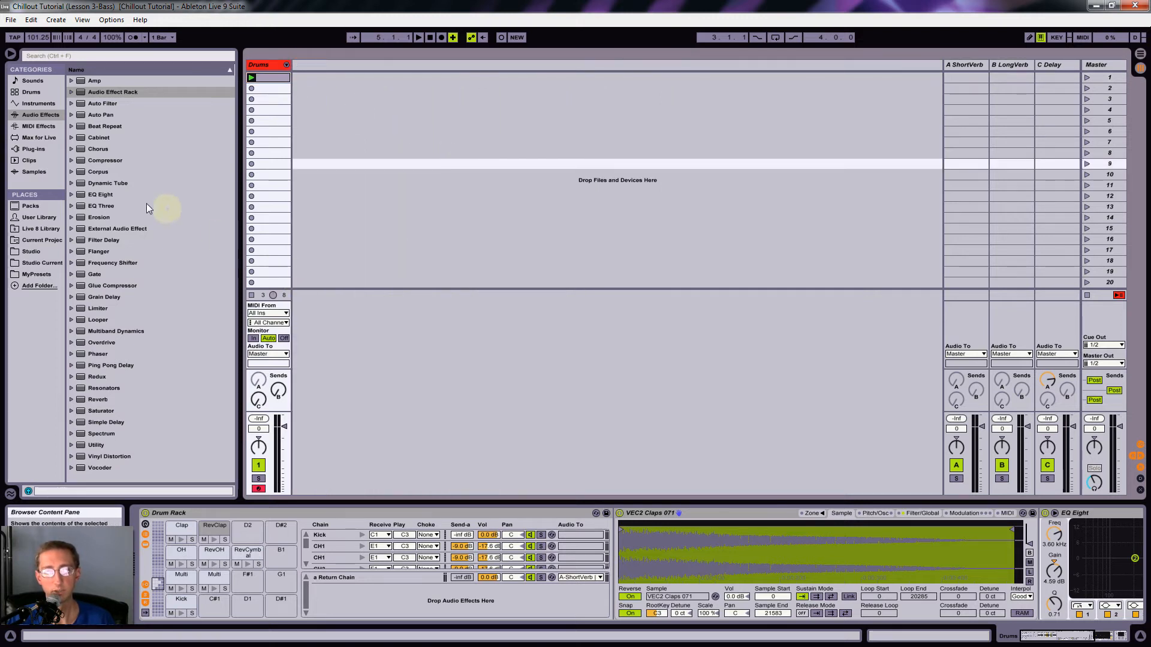
left_click(27, 149)
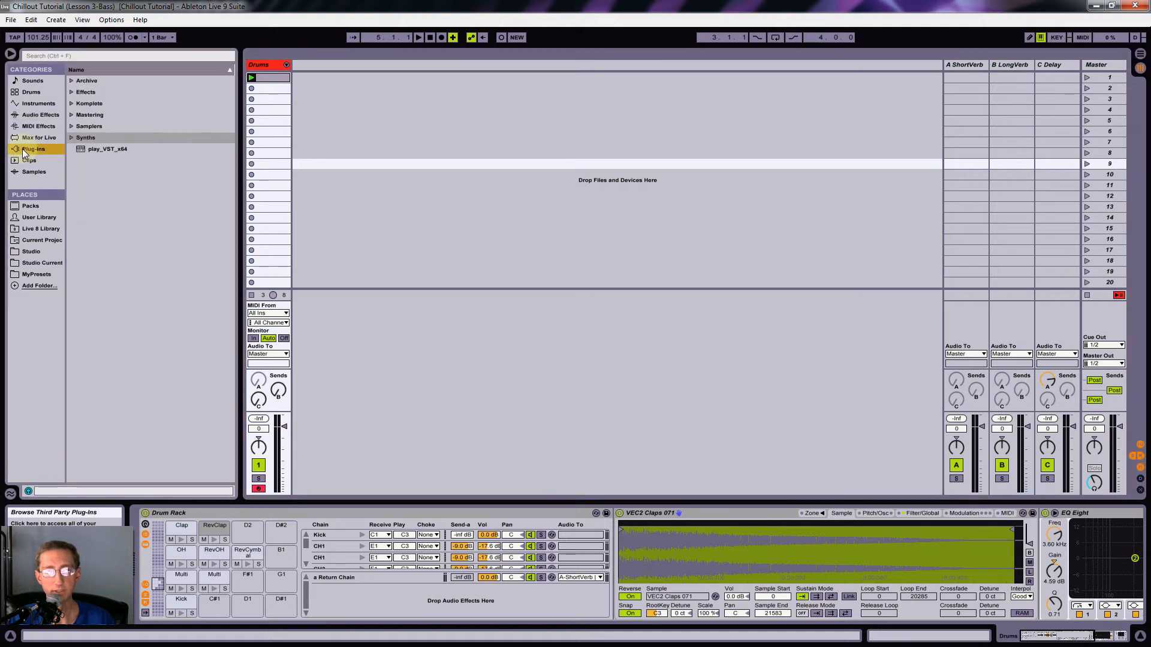
left_click(69, 139)
left_click(70, 139)
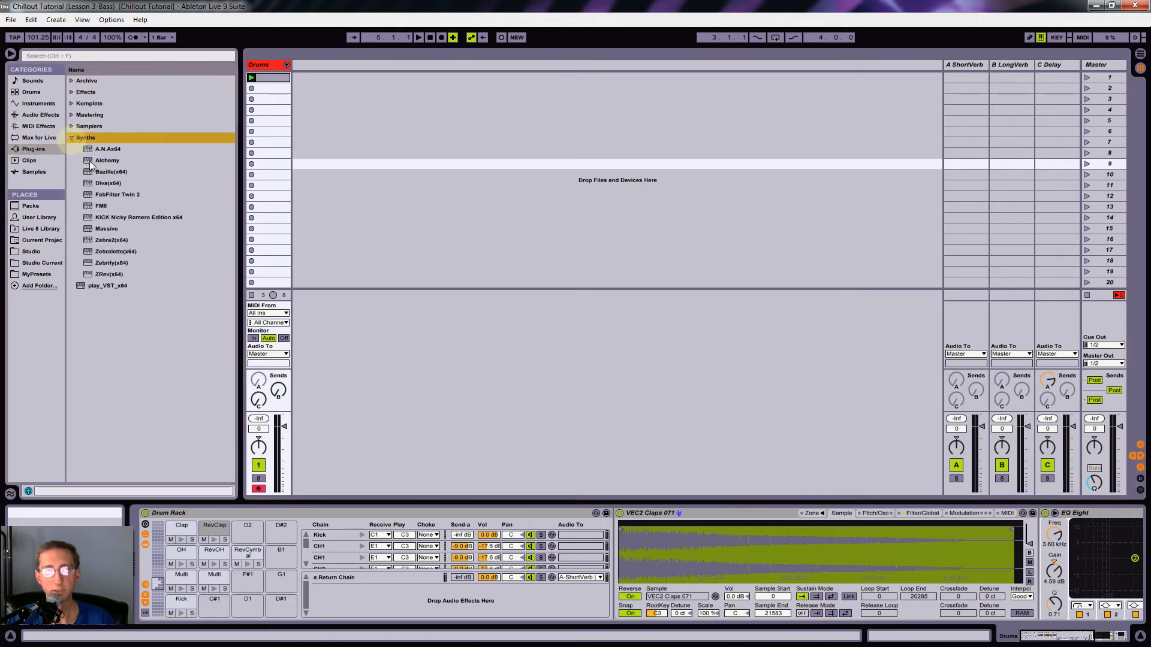
left_click_drag(99, 170, 329, 153)
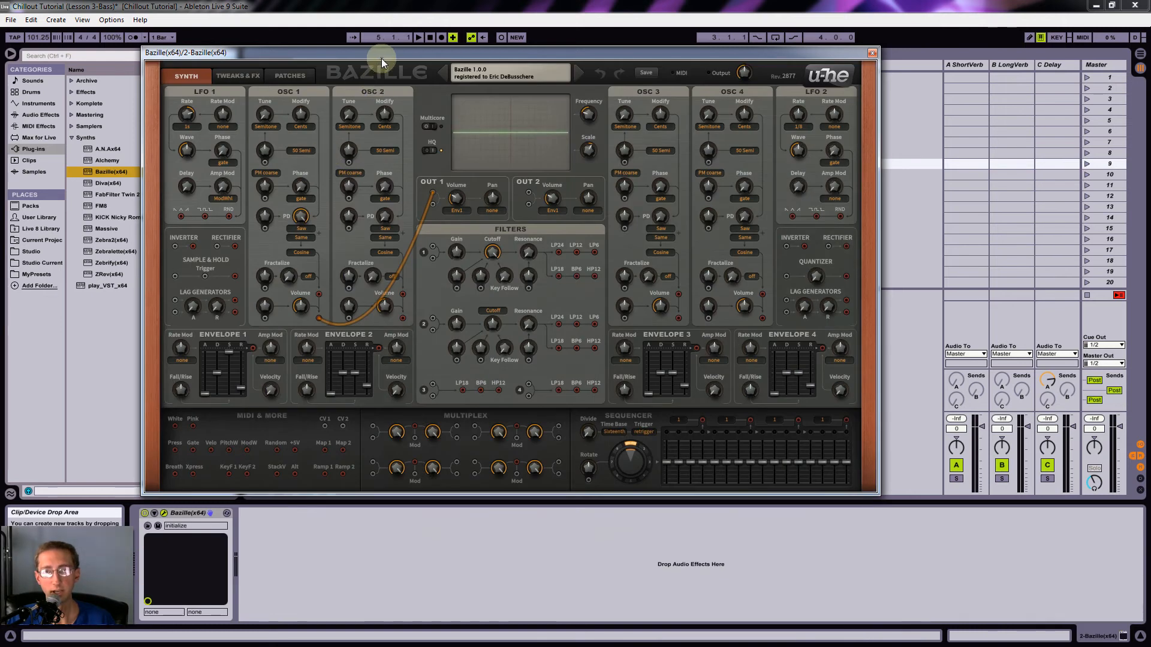
- Enlarge the Bazille plug-in window to 130% (1586 x 935) and reposition it so the whole interface fits on screen
right_click(591, 90)
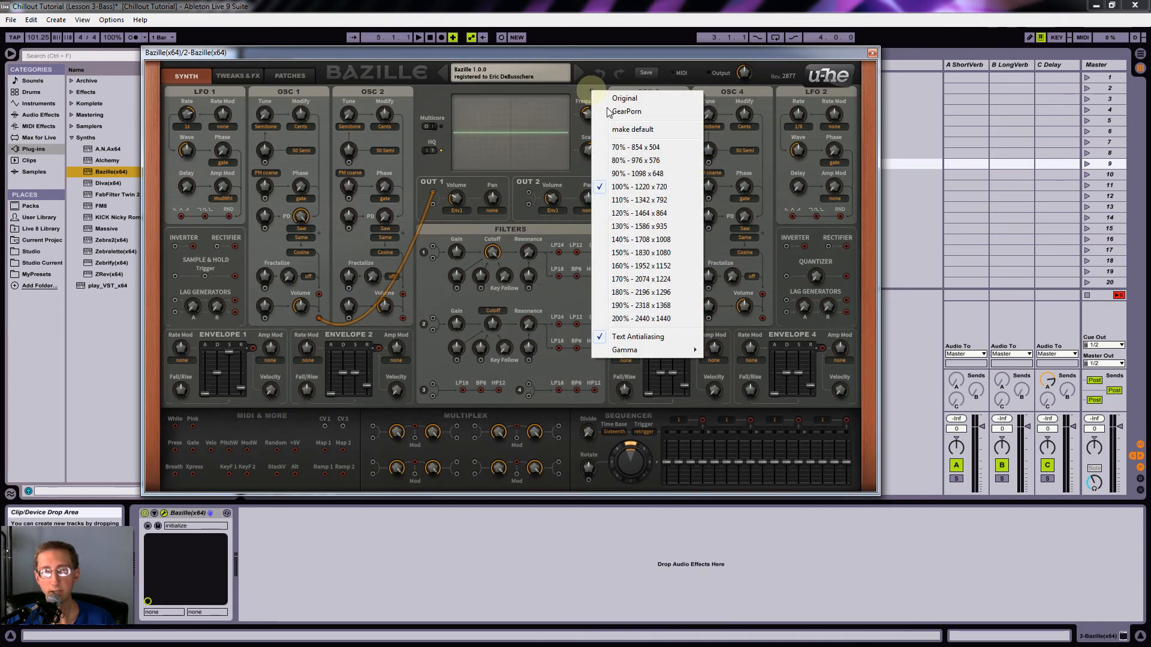
left_click(627, 227)
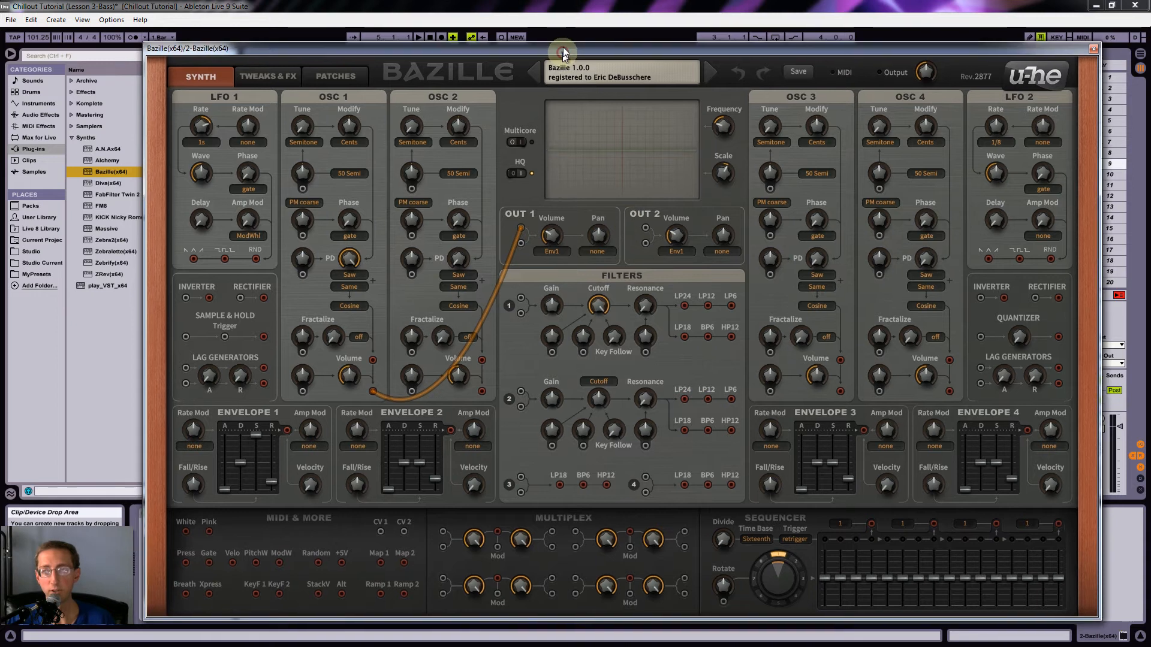
left_click_drag(562, 49, 586, 25)
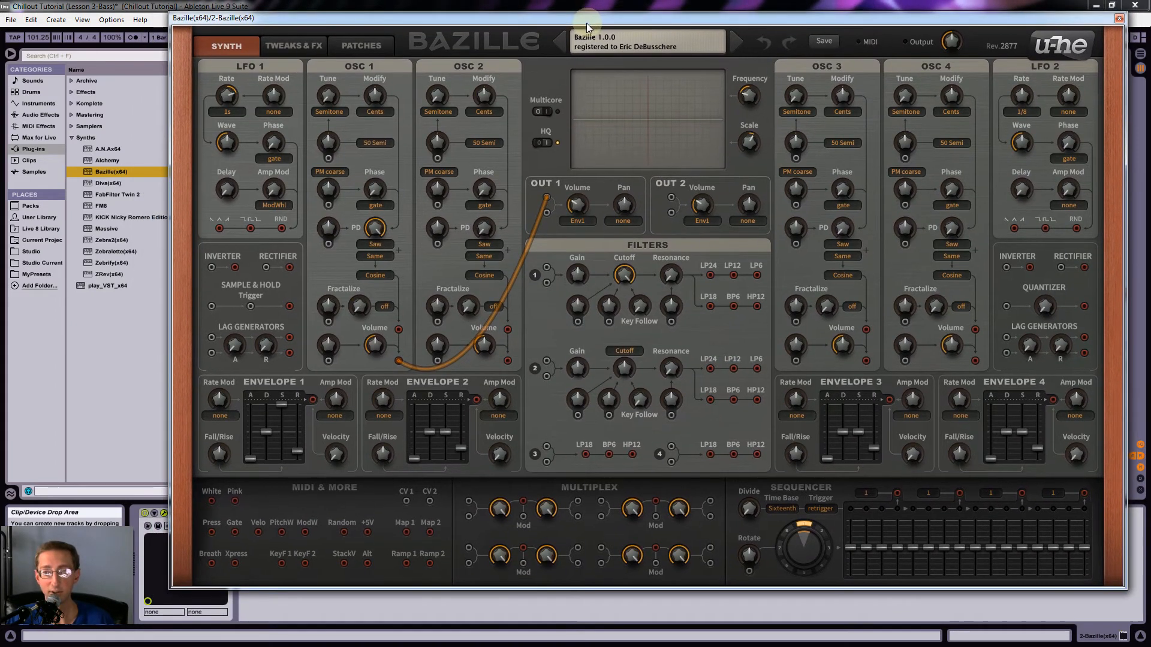
- Look through Bazille's 02 Basses patch folder and close the plug-in window
left_click(359, 46)
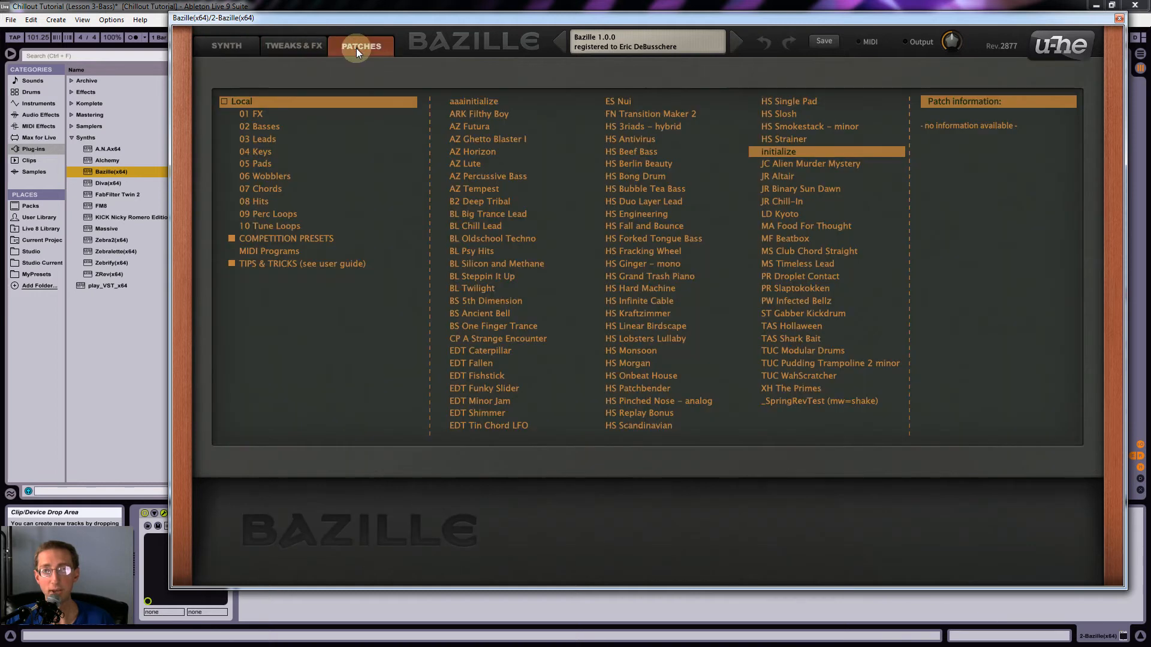
left_click(269, 127)
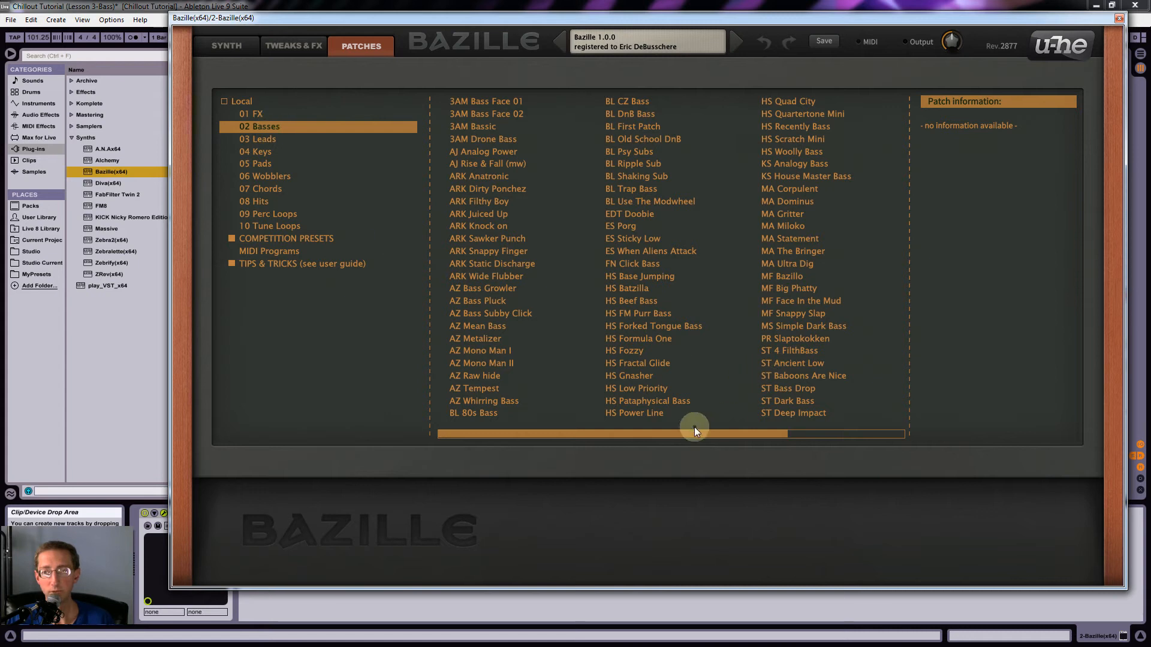
left_click(789, 318)
left_click(1120, 19)
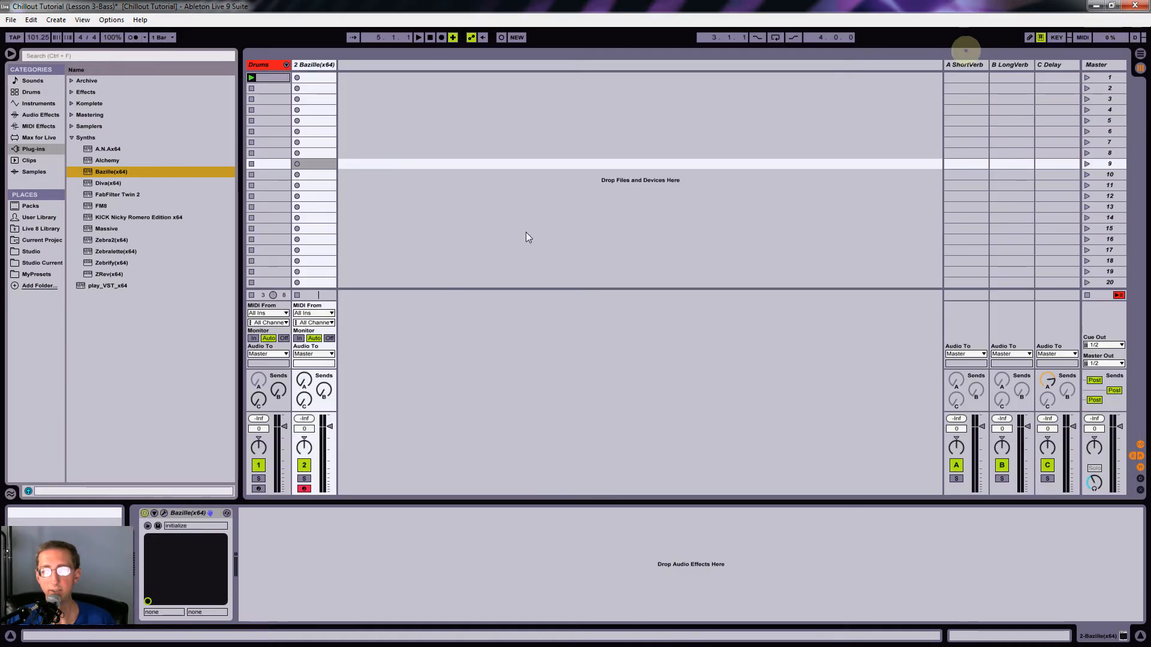
- Create an empty MIDI clip in the Bazille track's first slot and try out bass notes around octave C2
double_click(317, 80)
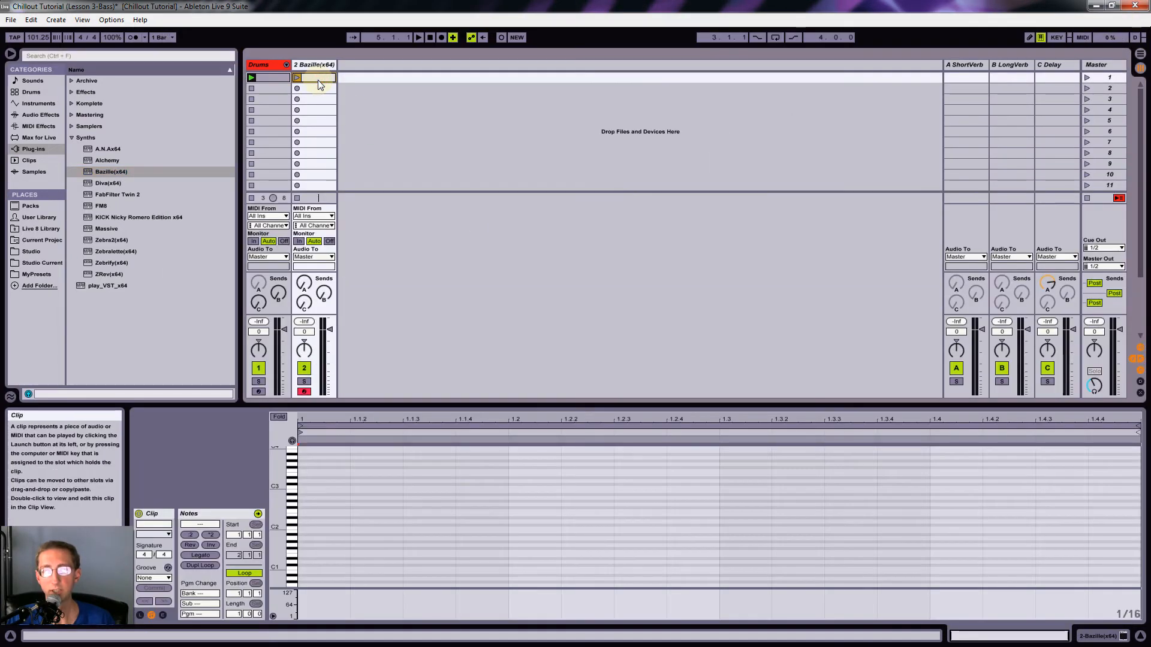
left_click(282, 530)
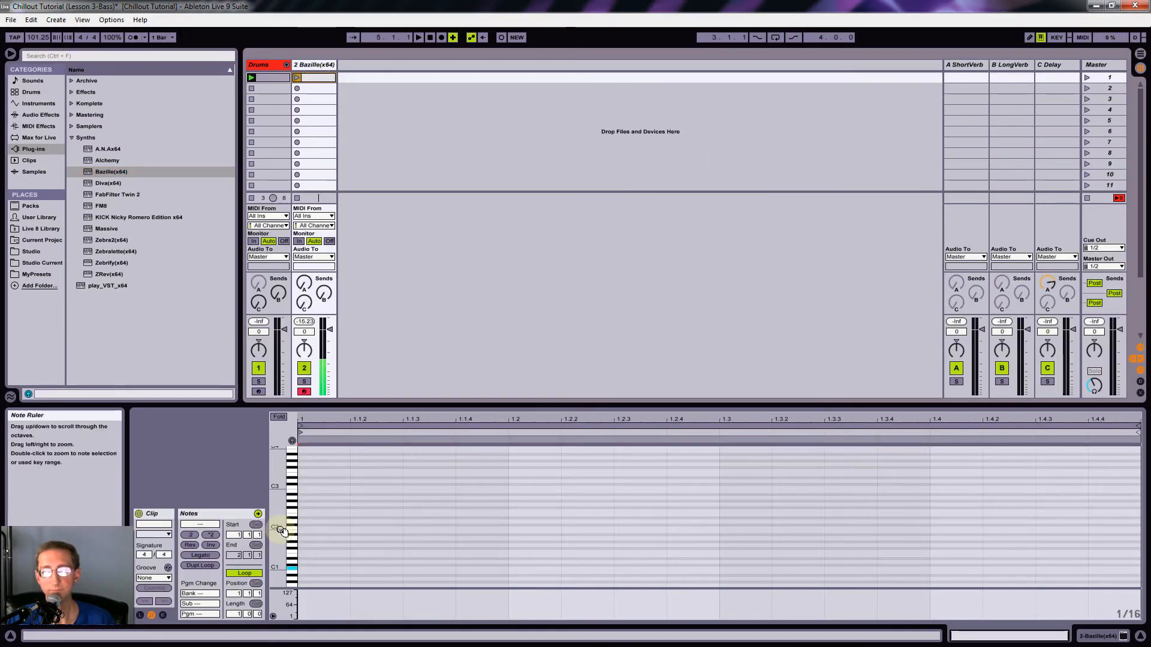
key("x")
key("a")
key("s")
key("z")
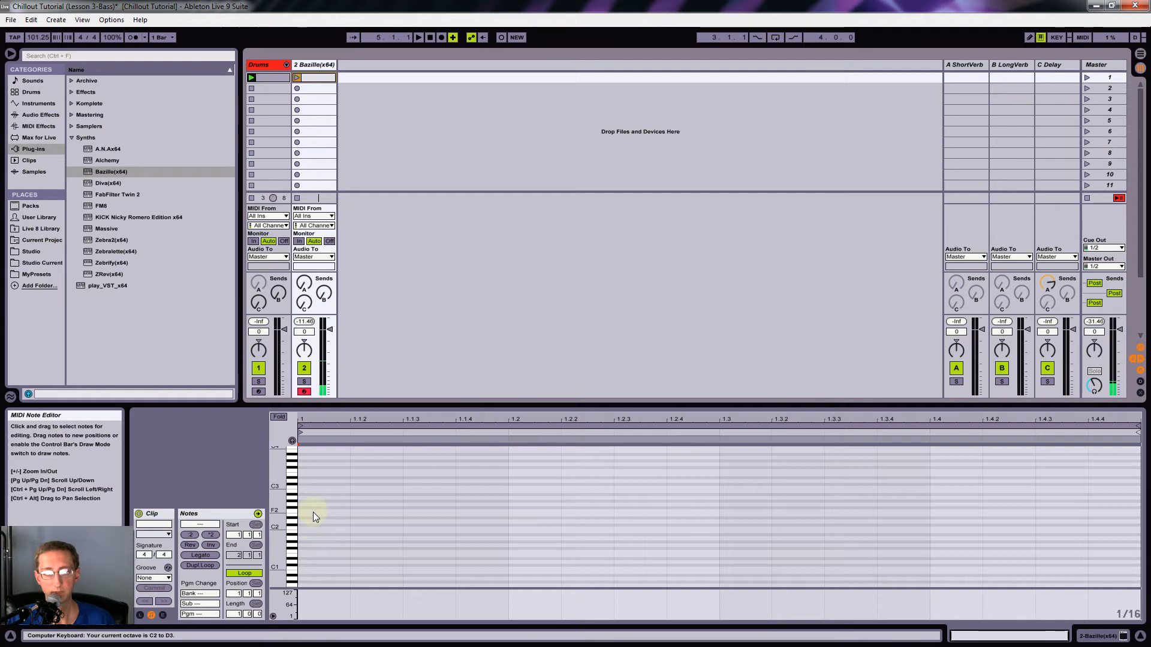
left_click_drag(275, 515, 276, 516)
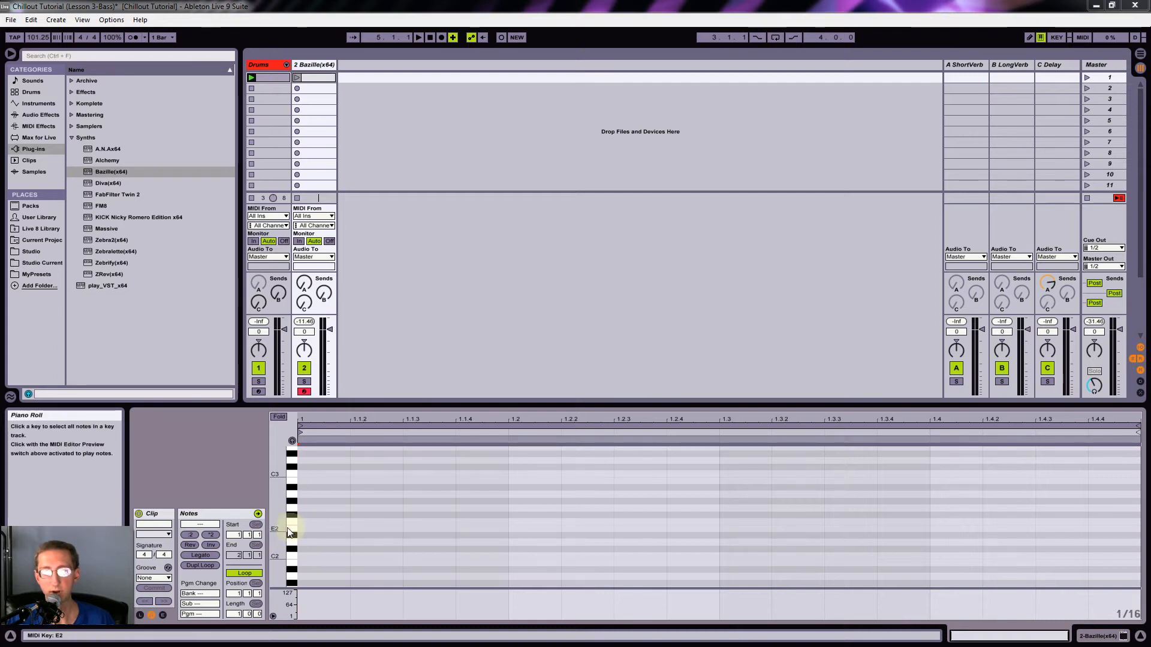
- Add two E2 sixteenth notes at 1.1.3 and 1.1.4 with velocity 100, and shorten both slightly to leave gaps
double_click(412, 528)
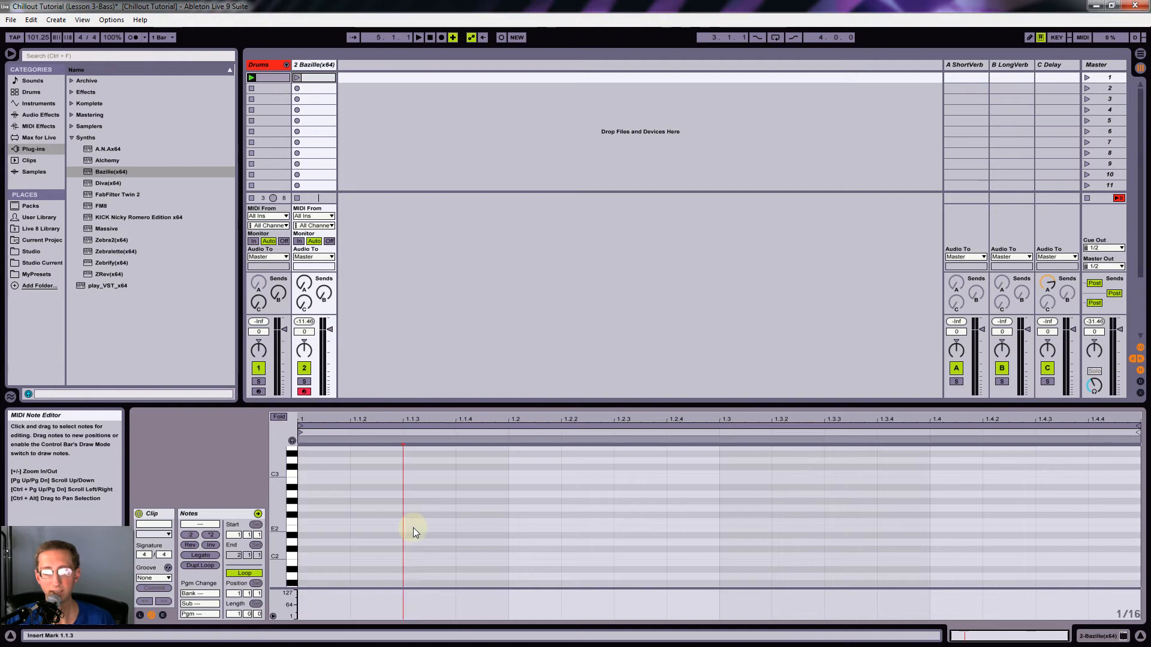
double_click(470, 529)
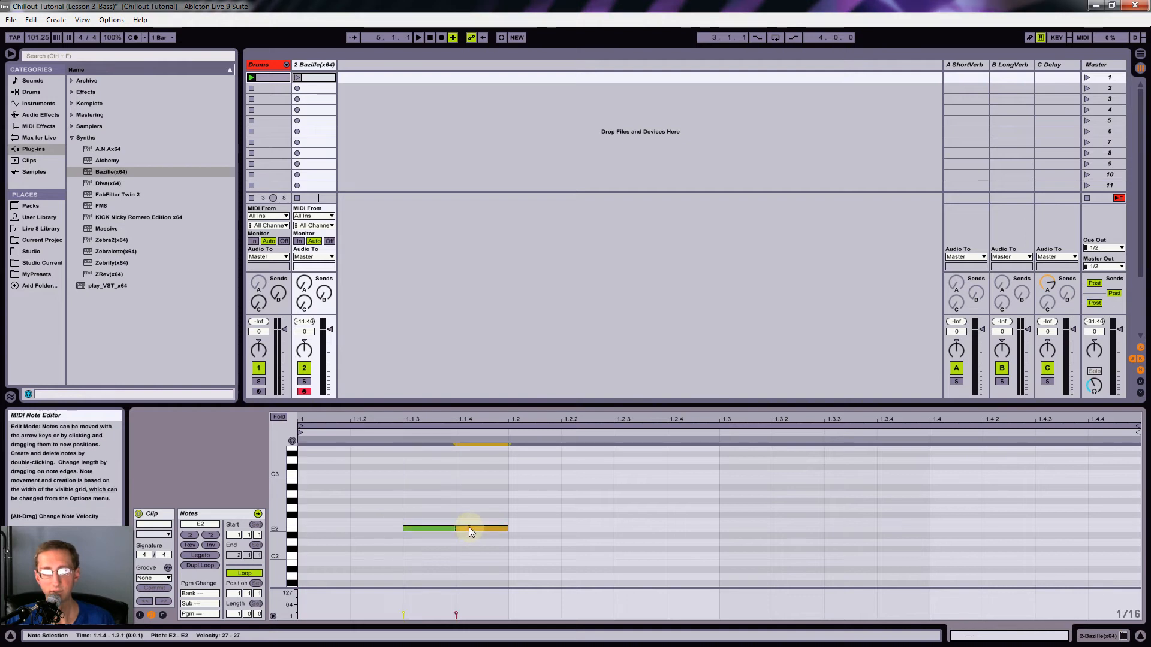
left_click_drag(409, 506, 485, 530)
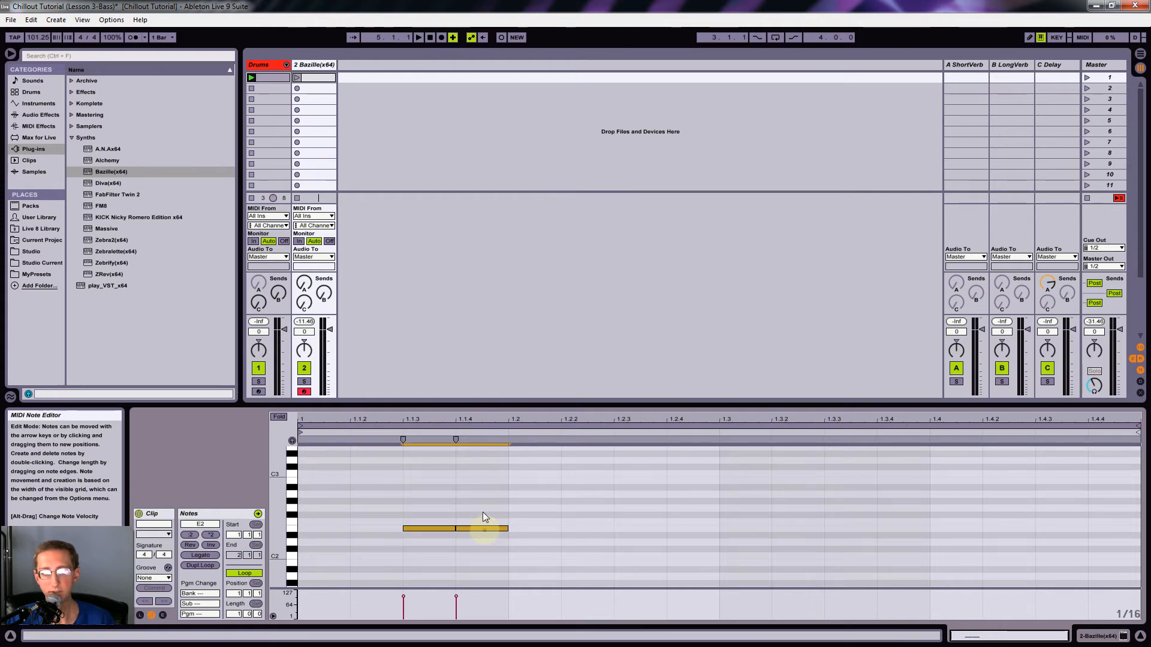
left_click(476, 492)
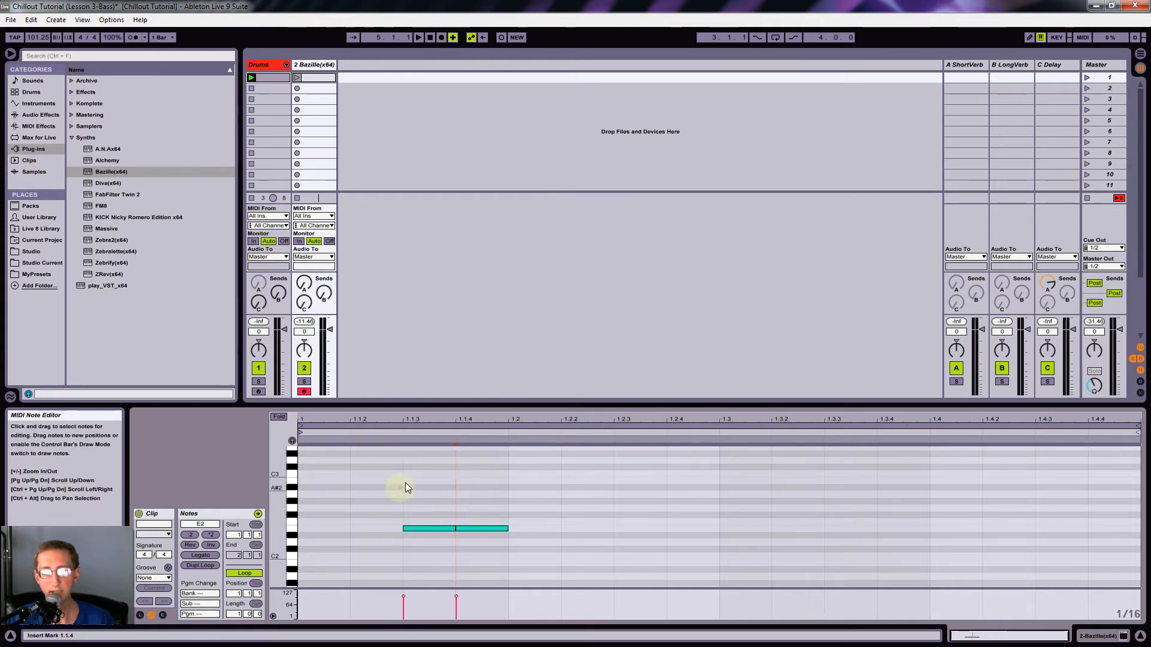
left_click_drag(413, 465, 497, 538)
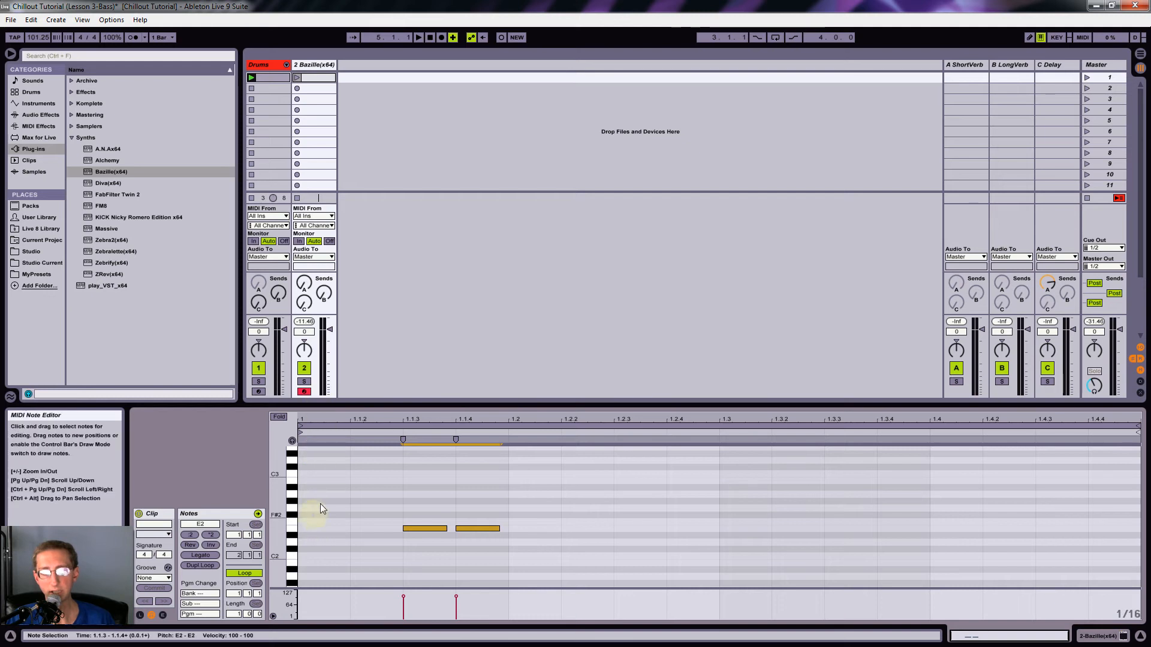
left_click(470, 502)
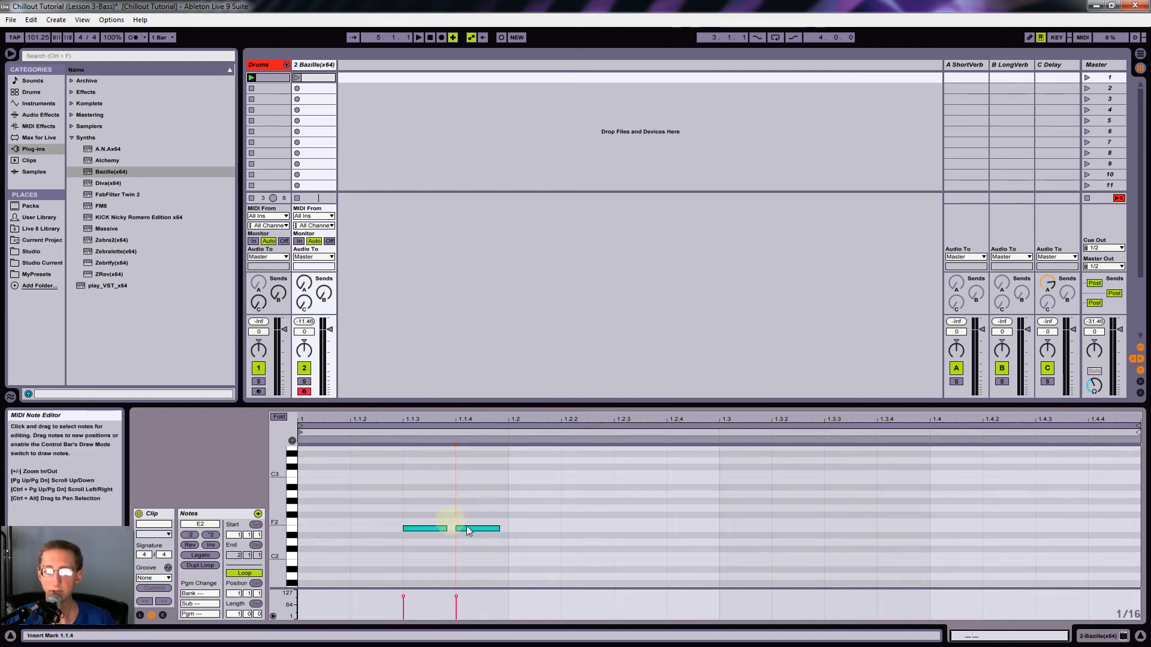
- Copy the E2 notes to make one longer note at 1.2.3 and a short pair at 1.3.3 and 1.3.4
mouse_move(473, 528)
left_mouse_down()
mouse_move(643, 526)
mouse_move(711, 539)
left_mouse_up()
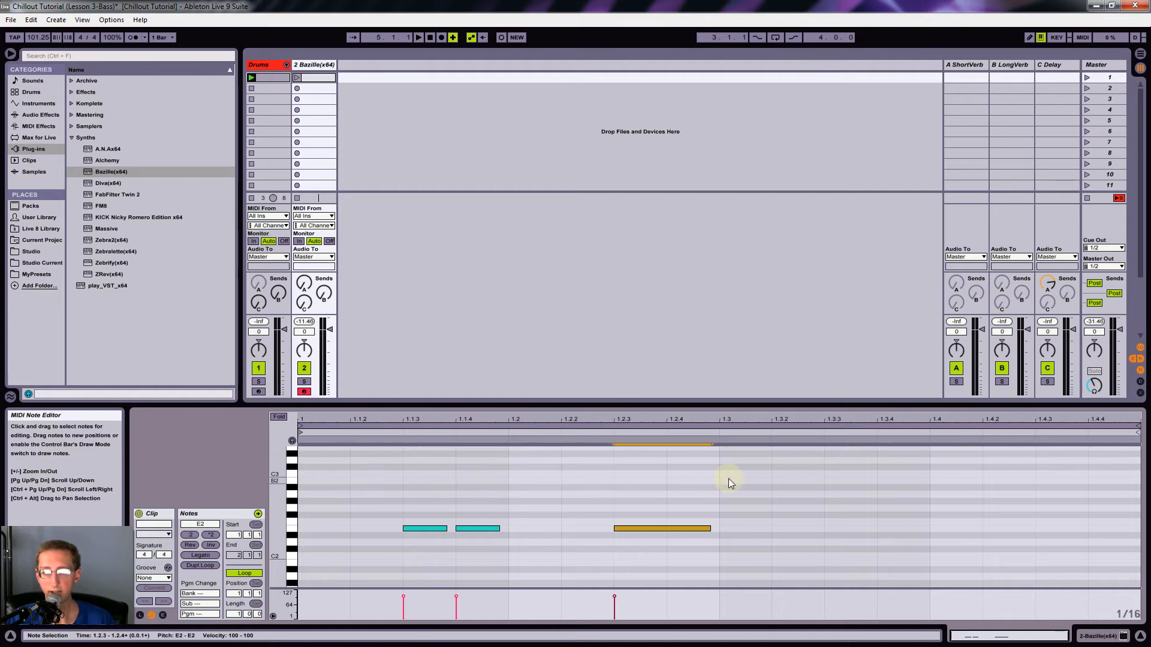
left_click_drag(395, 482, 836, 529)
left_click(843, 420)
left_click_drag(843, 419, 838, 441)
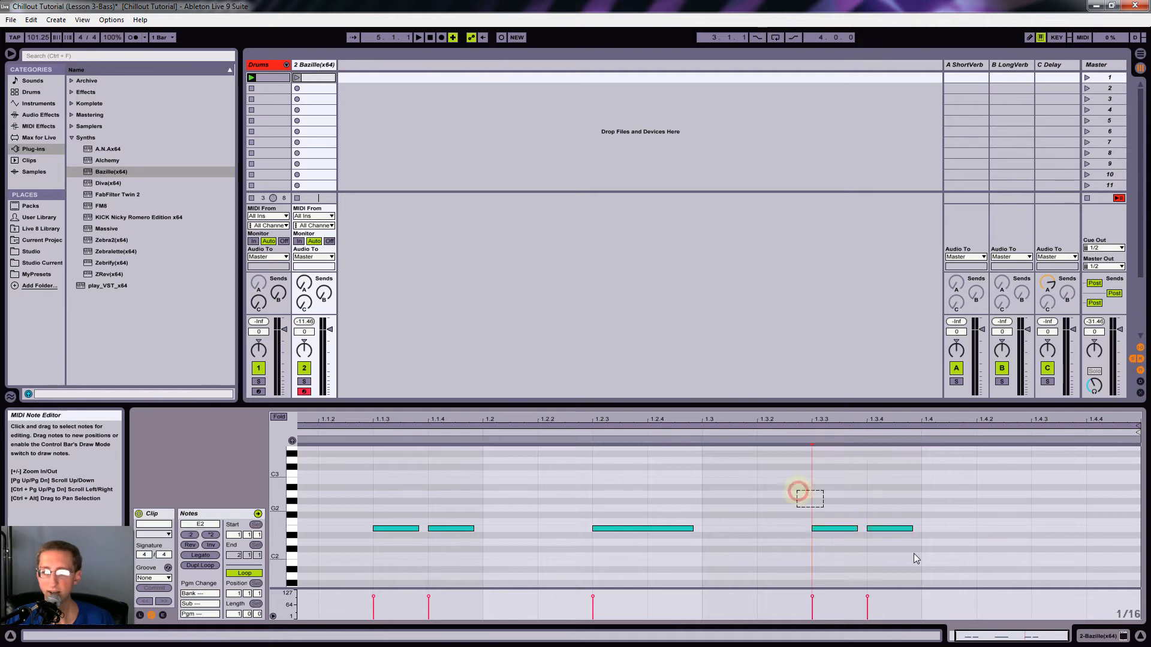
- Copy short notes to the end of the bar and place them on F2 at 1.4.2, 1.4.3 and 1.4.4
left_click_drag(836, 528, 999, 528)
left_click(1046, 494)
left_click(1052, 523)
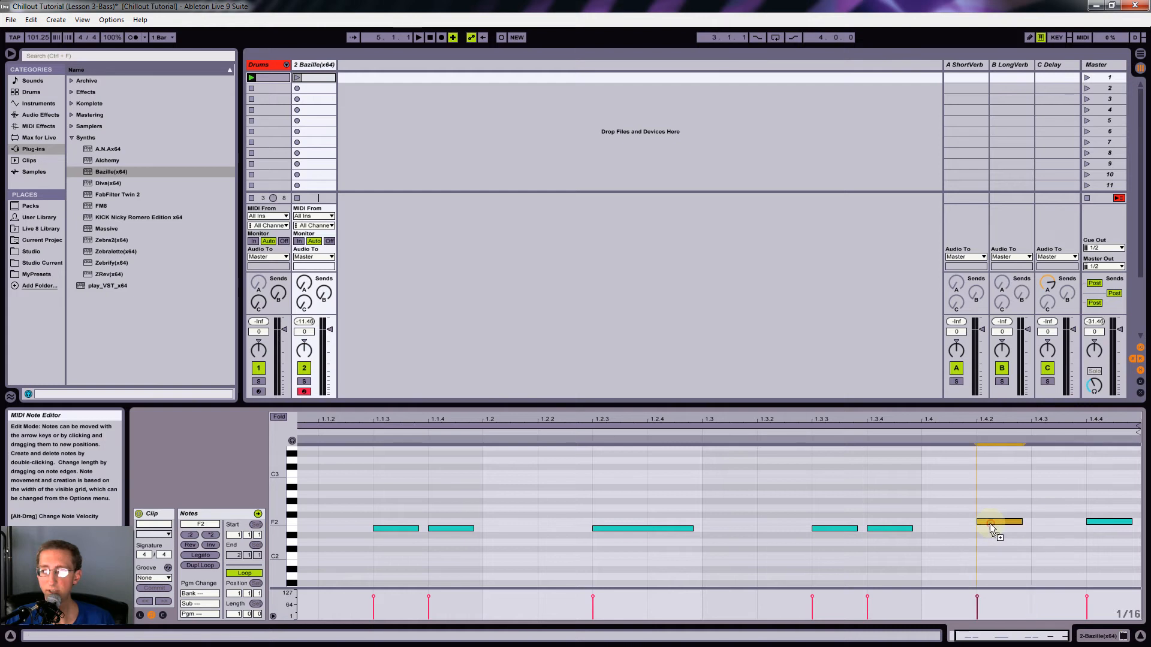
- Launch the Bazille clip alongside the drums, select its F2 notes and solo the Bazille track
left_click(297, 78)
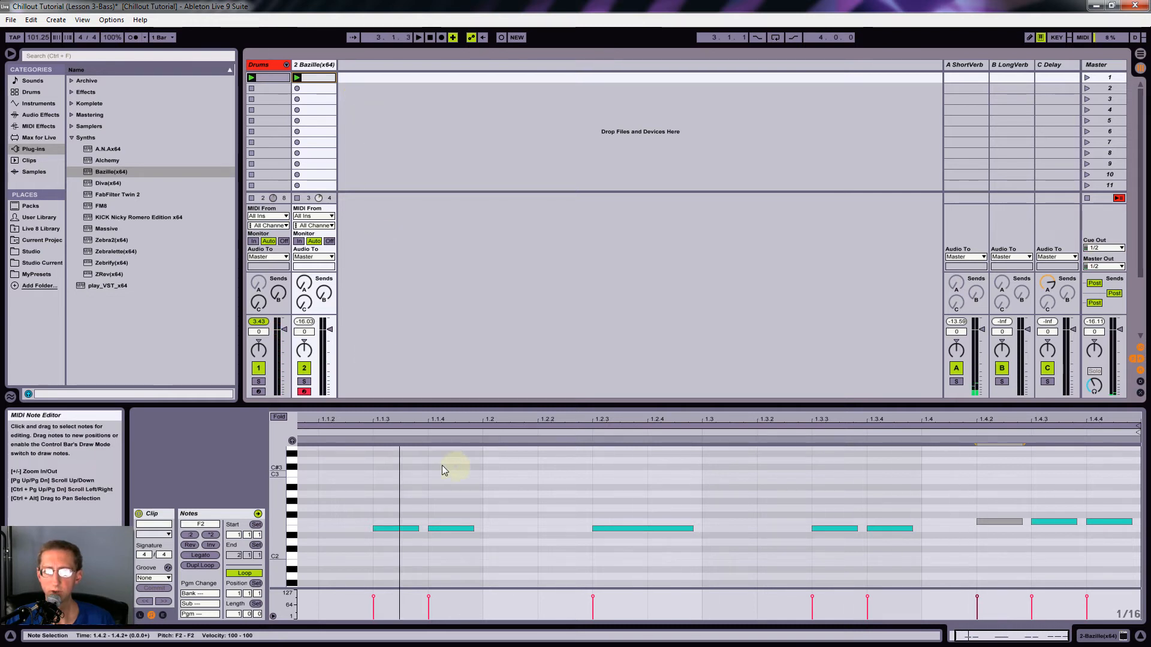
left_click(293, 521)
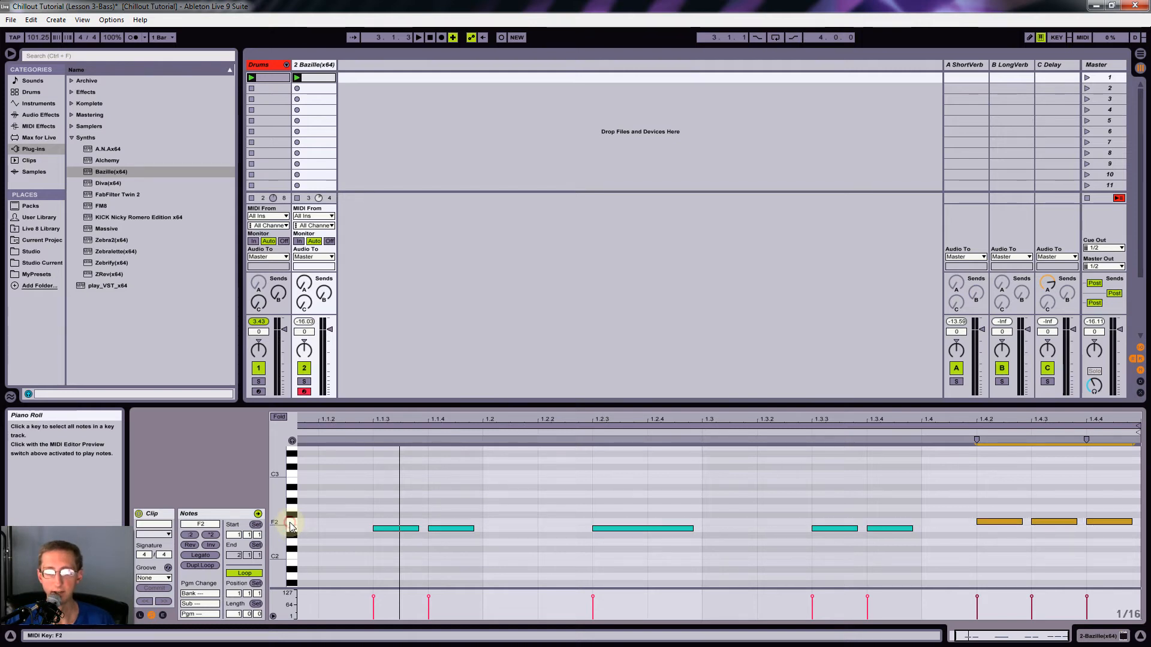
left_click(304, 382)
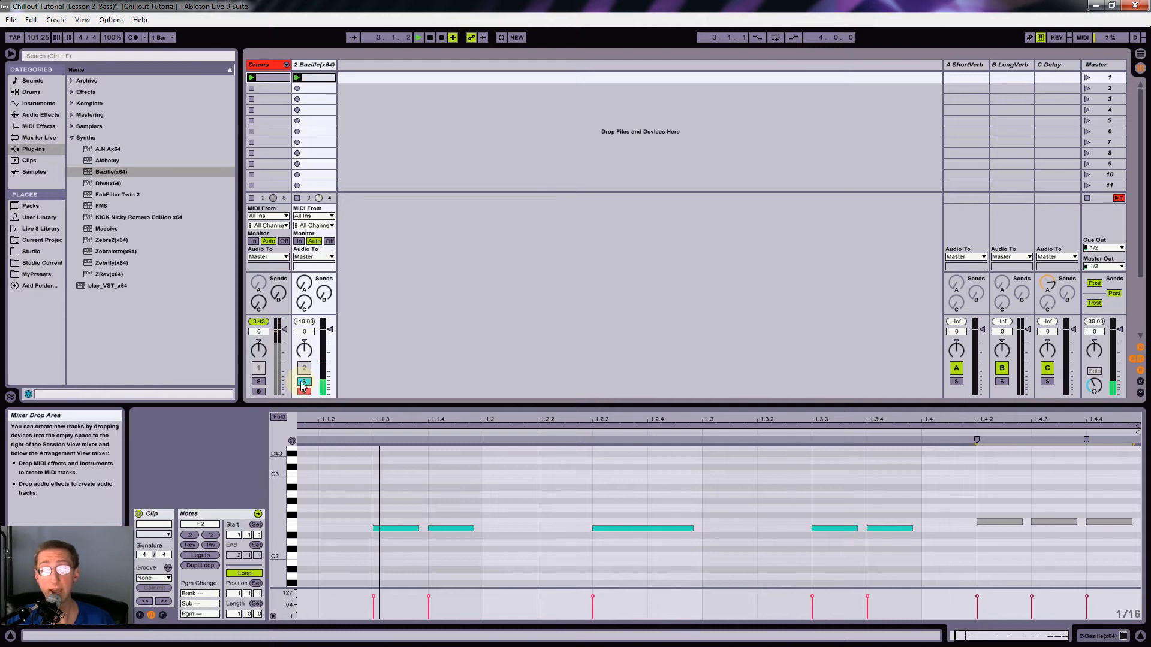
- Audition the Bazille bass patches AZ Bass Pluck, AZ Mono Man II, BL Trap Bass, BL Psy Subs and BL First Patch, and load MF Bazillo
key("shift+Tab")
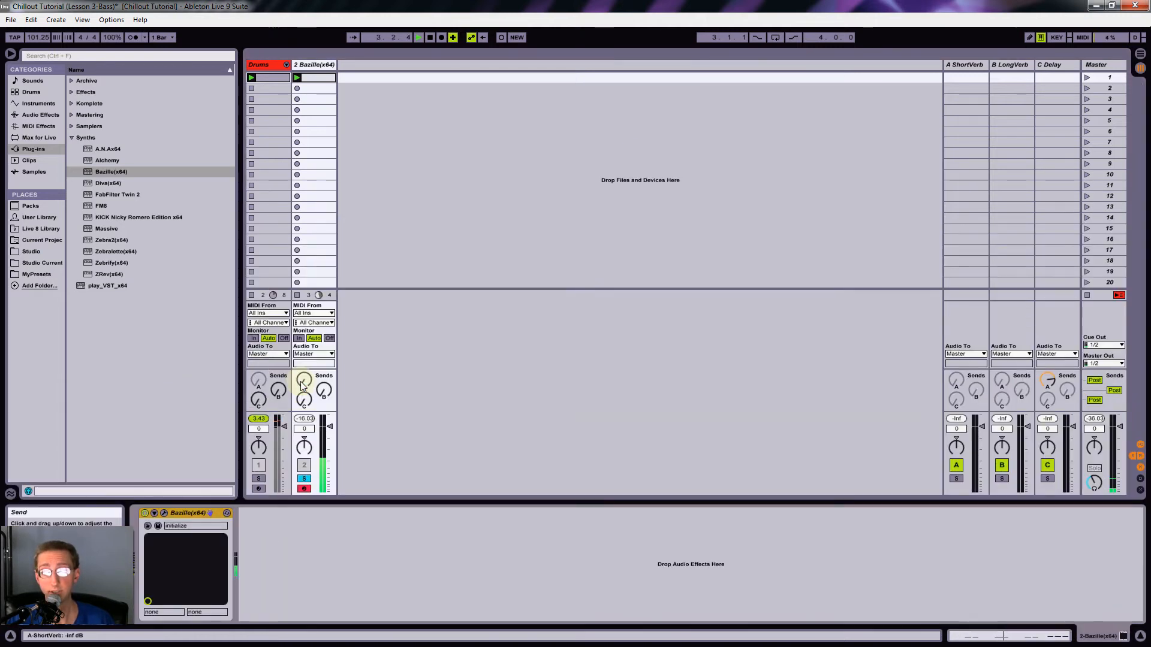
left_click(166, 513)
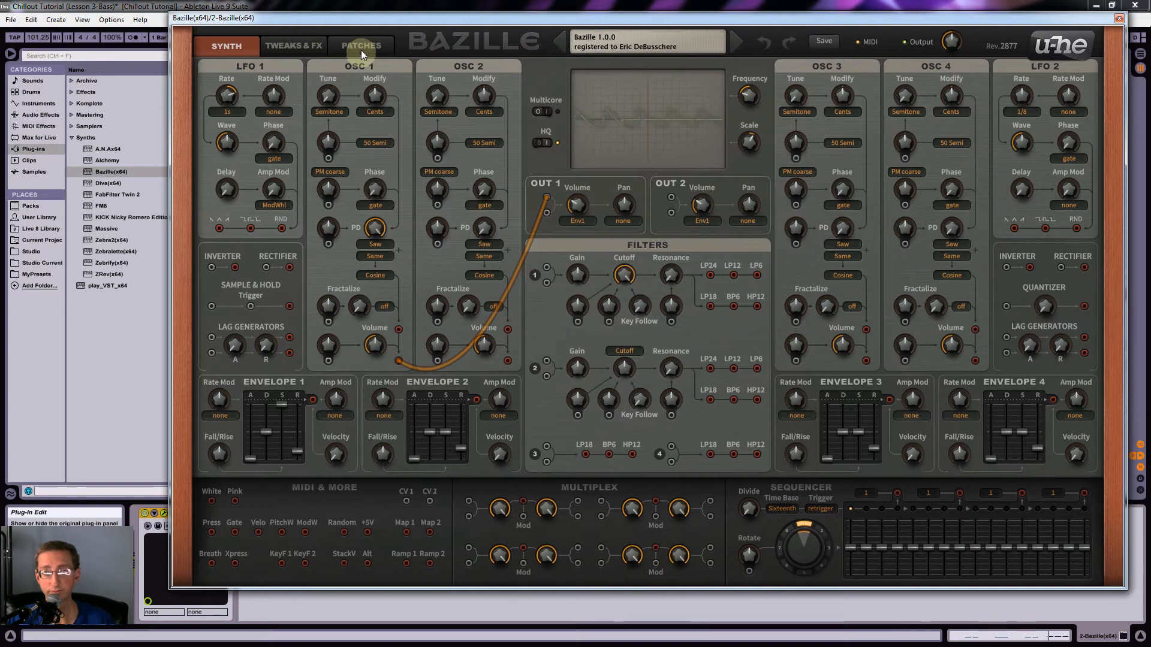
left_click(360, 50)
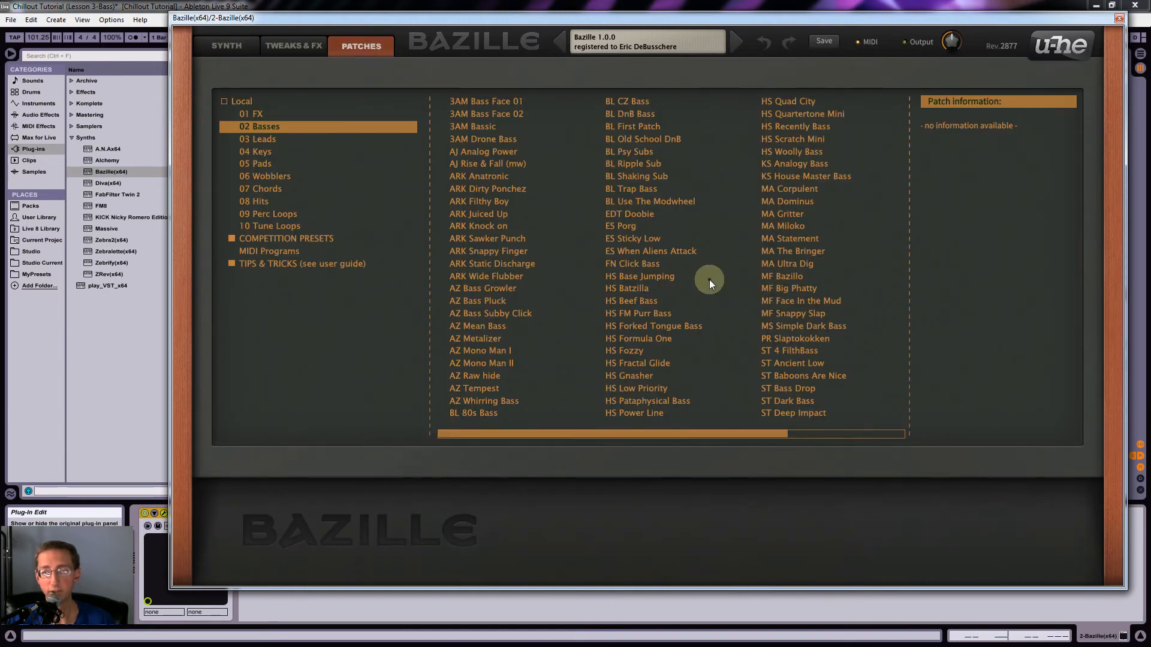
left_click(491, 306)
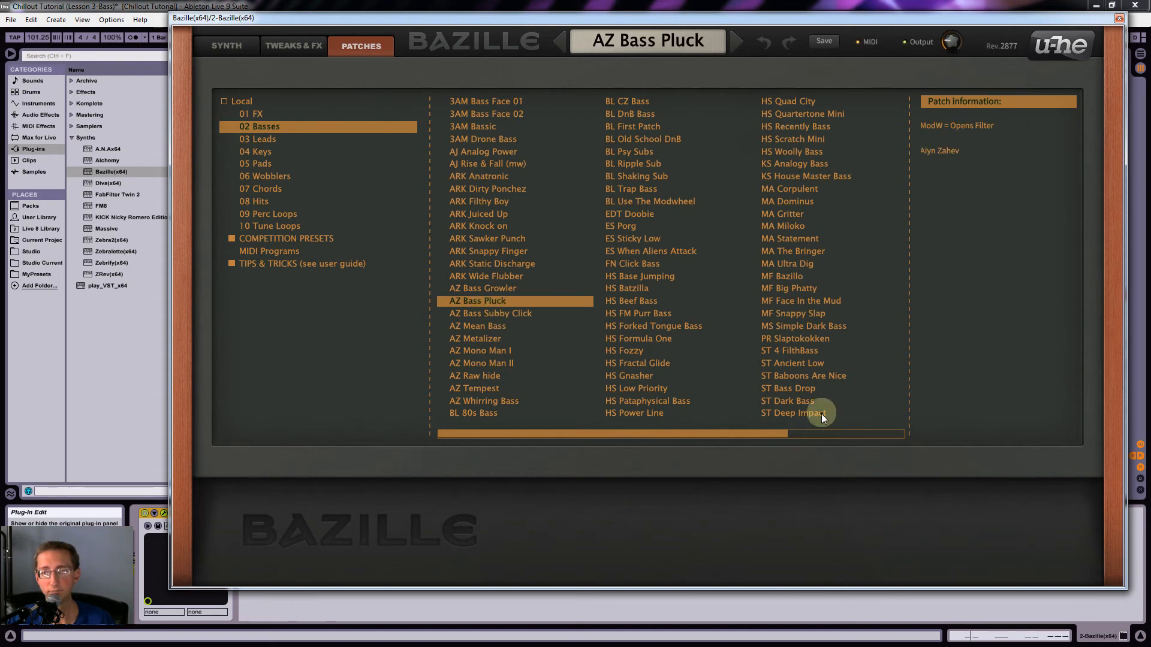
left_click(487, 362)
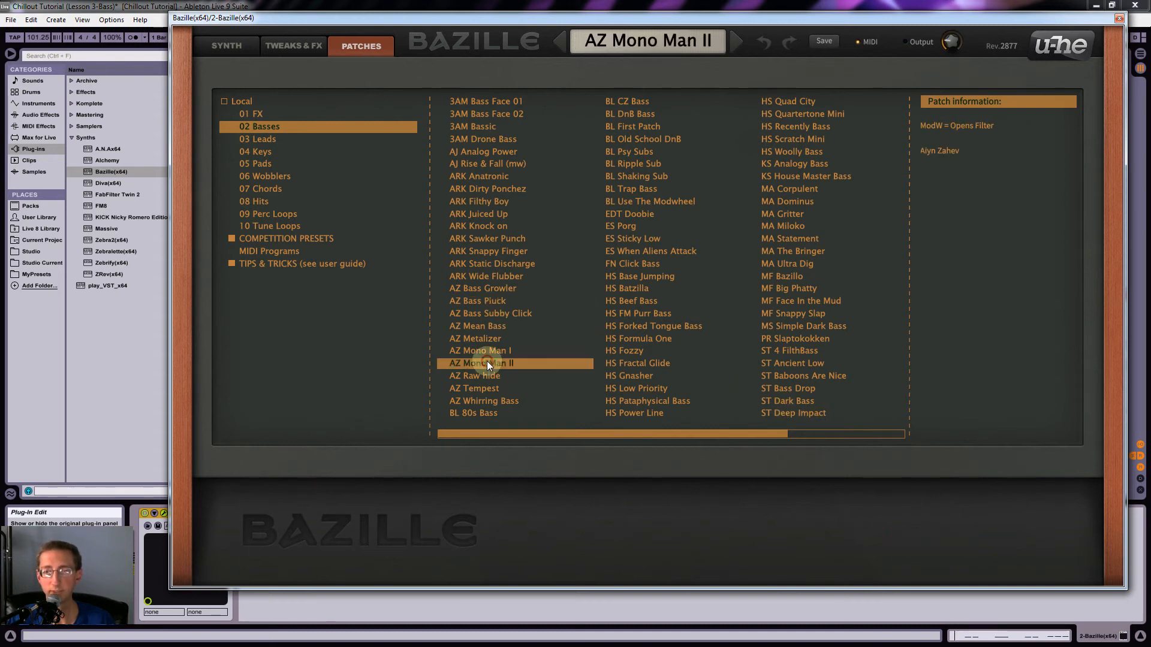
left_click(638, 191)
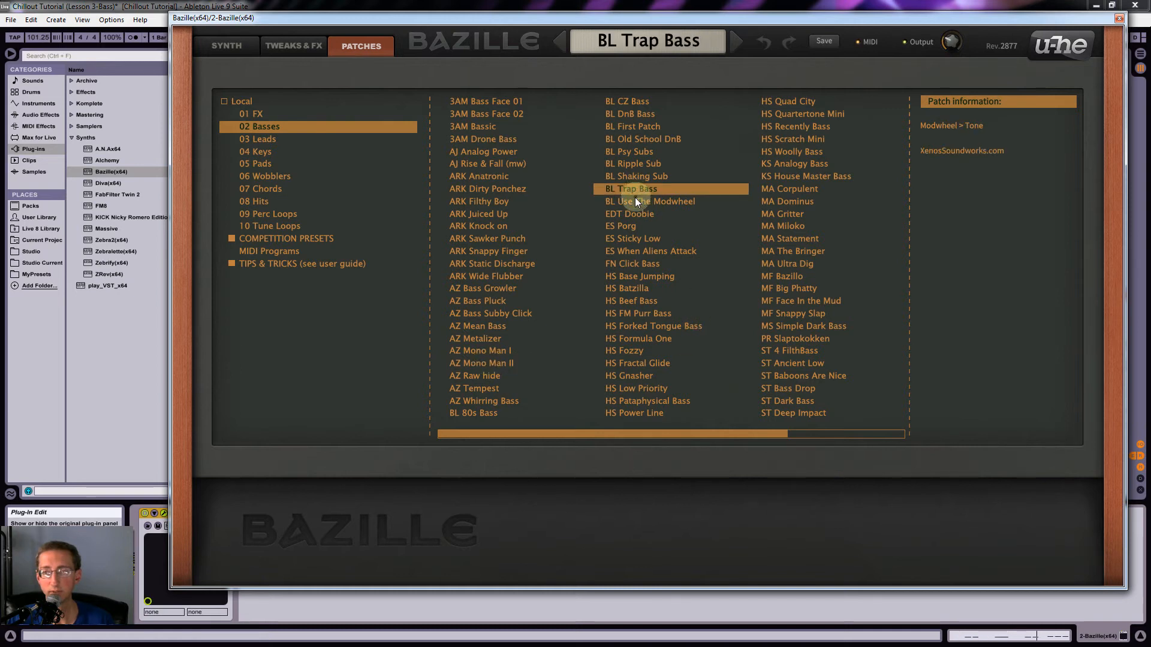
left_click(633, 153)
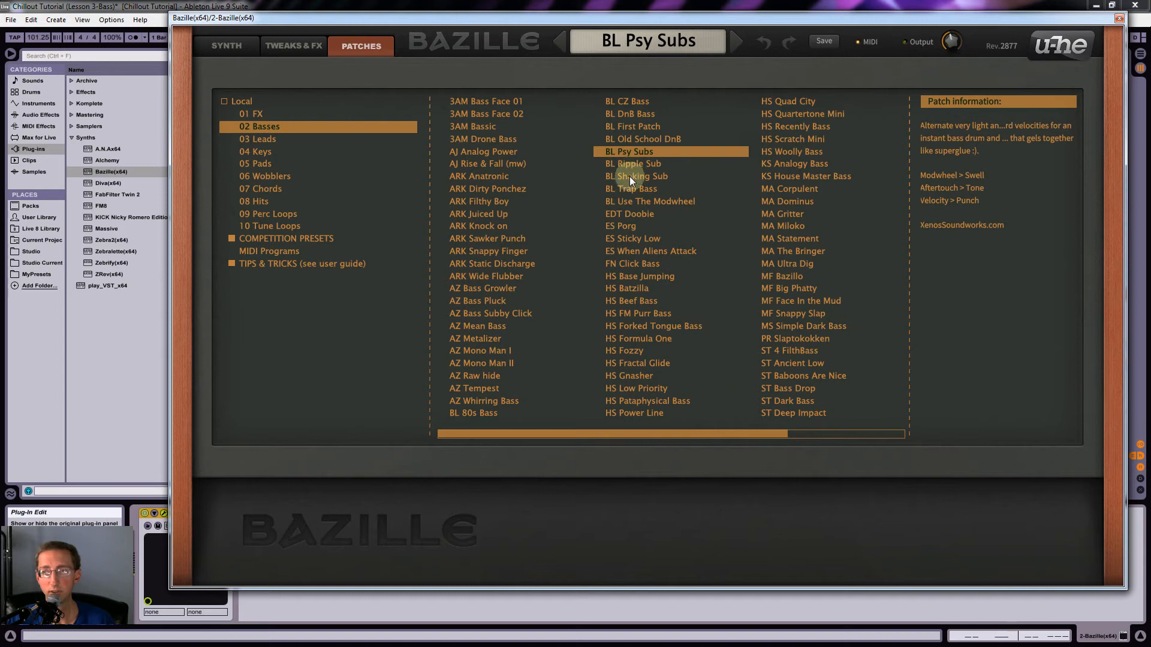
left_click(622, 127)
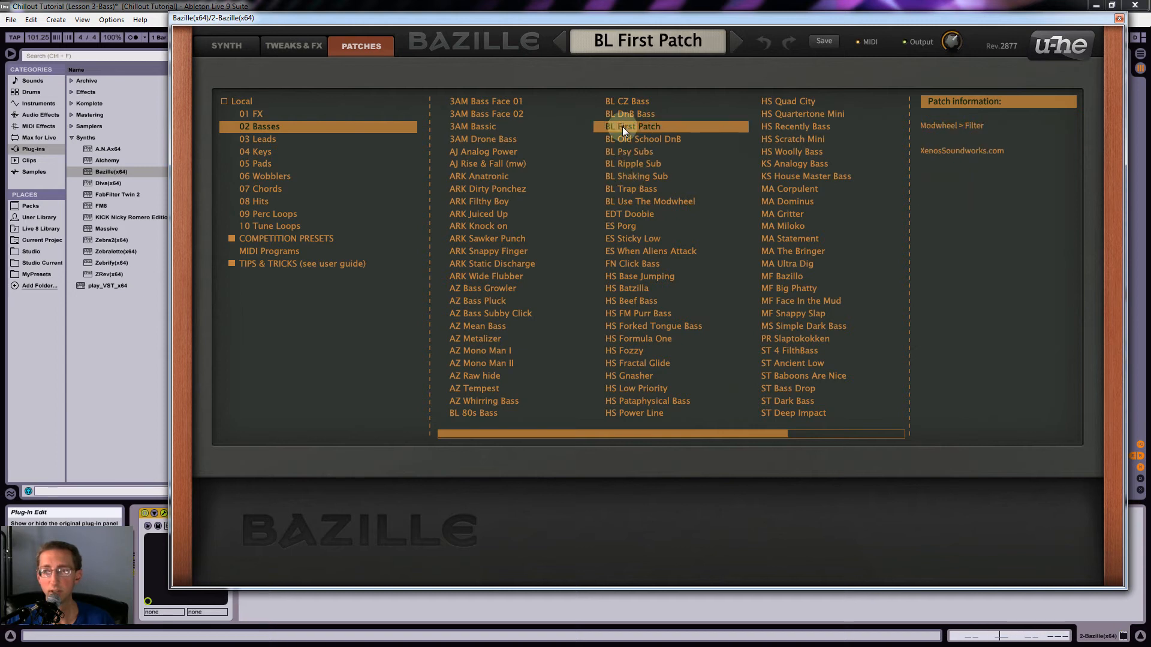
left_click(777, 276)
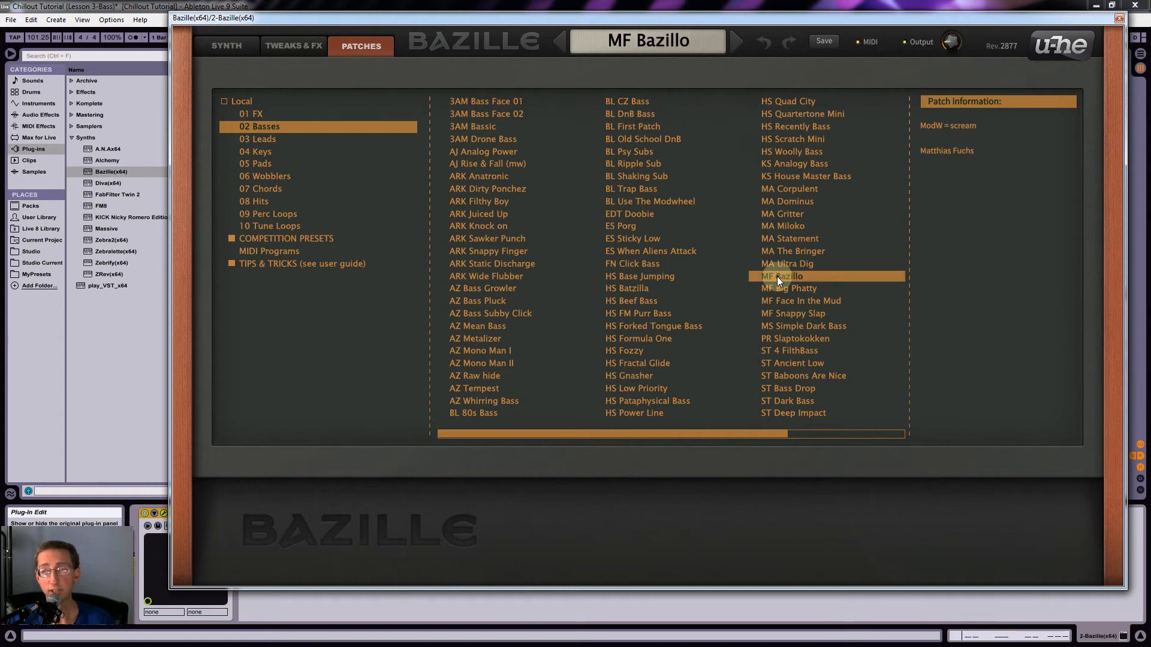
- Load the HS Beef Bass patch, show its synth controls and try Envelope 2's decay around 36
left_click(638, 301)
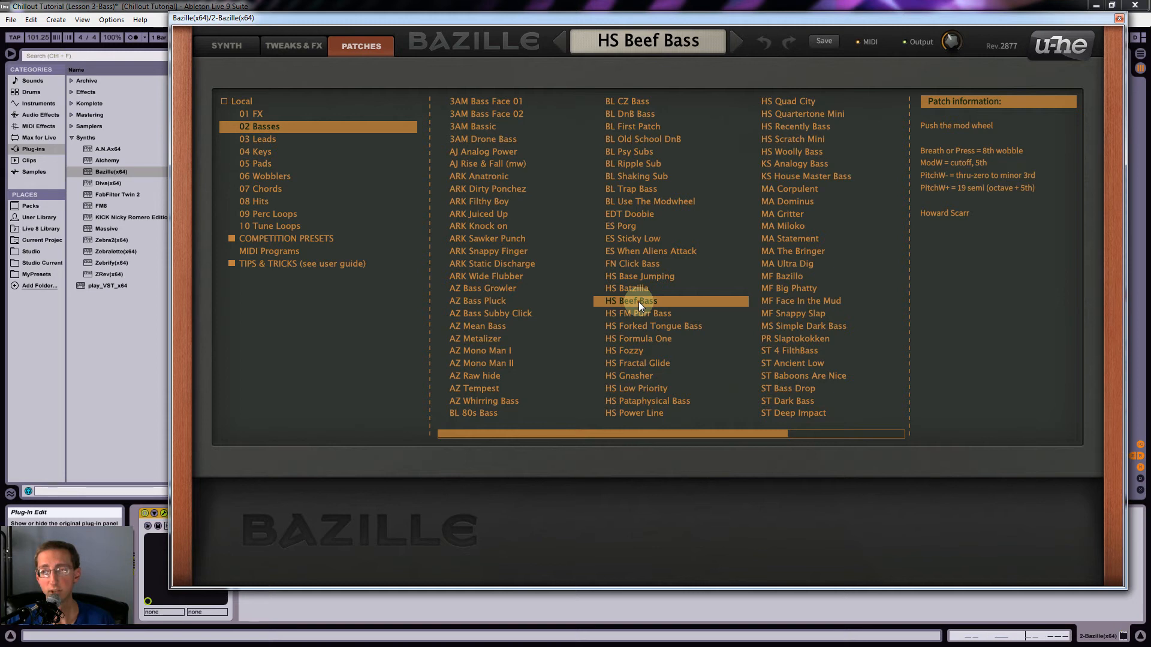
left_click(225, 46)
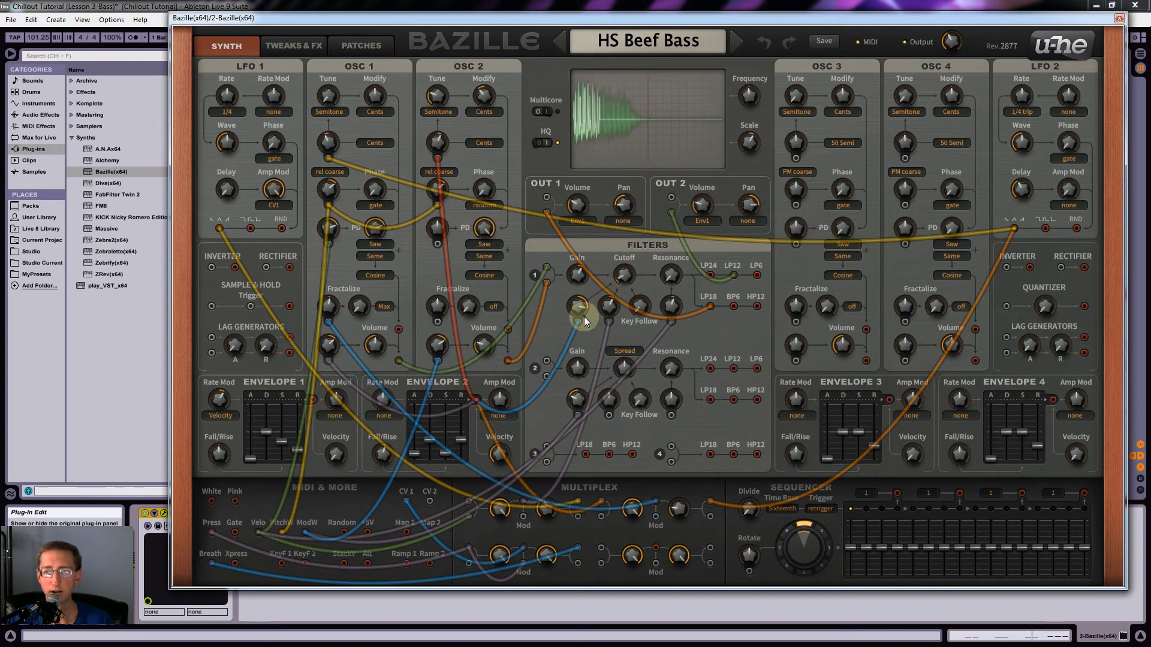
left_click(435, 443)
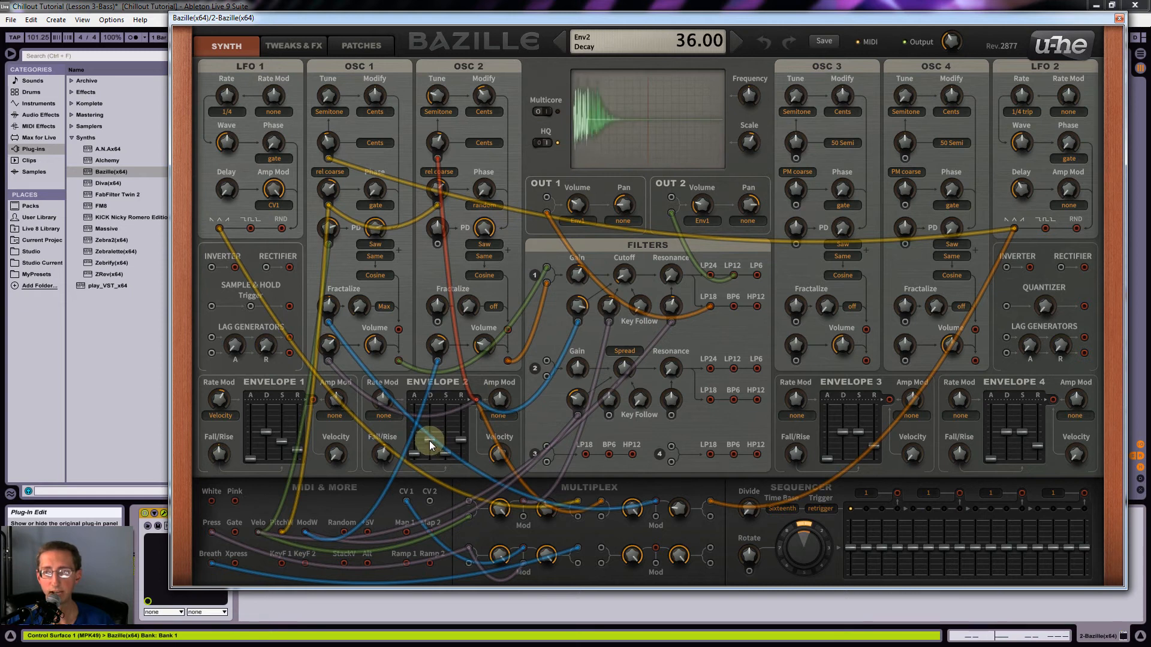
mouse_move(429, 451)
left_mouse_down()
mouse_move(430, 464)
mouse_move(434, 450)
left_mouse_up()
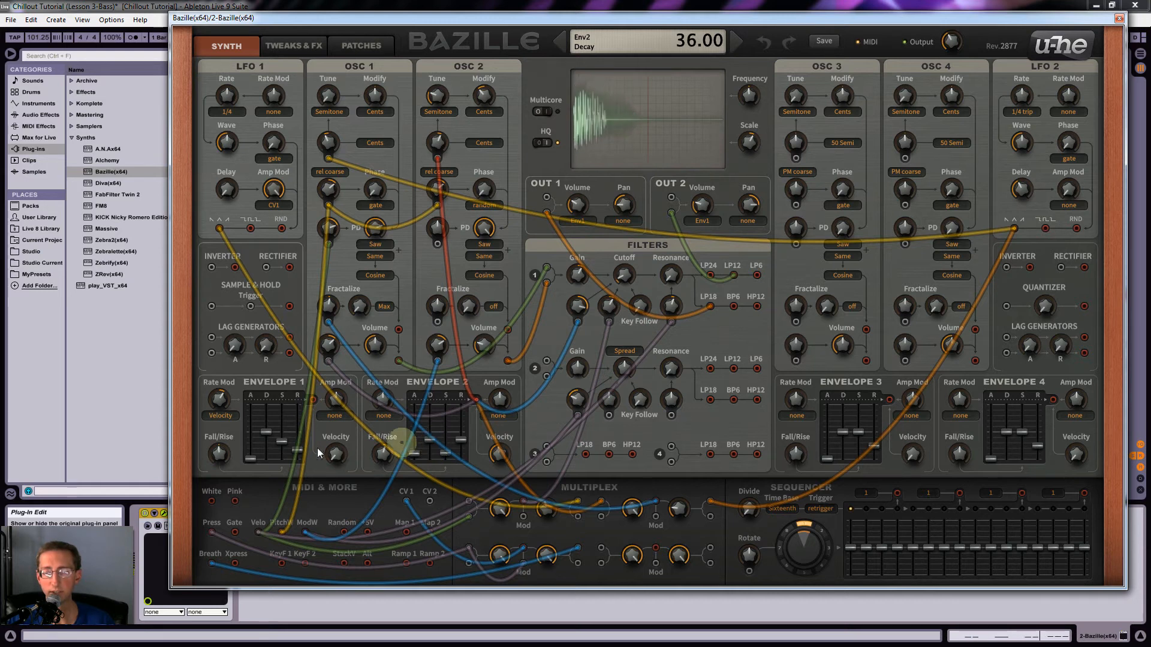
- Shape Envelope 1 of the bass patch by adjusting its sustain and setting its decay to about 39
left_click(268, 433)
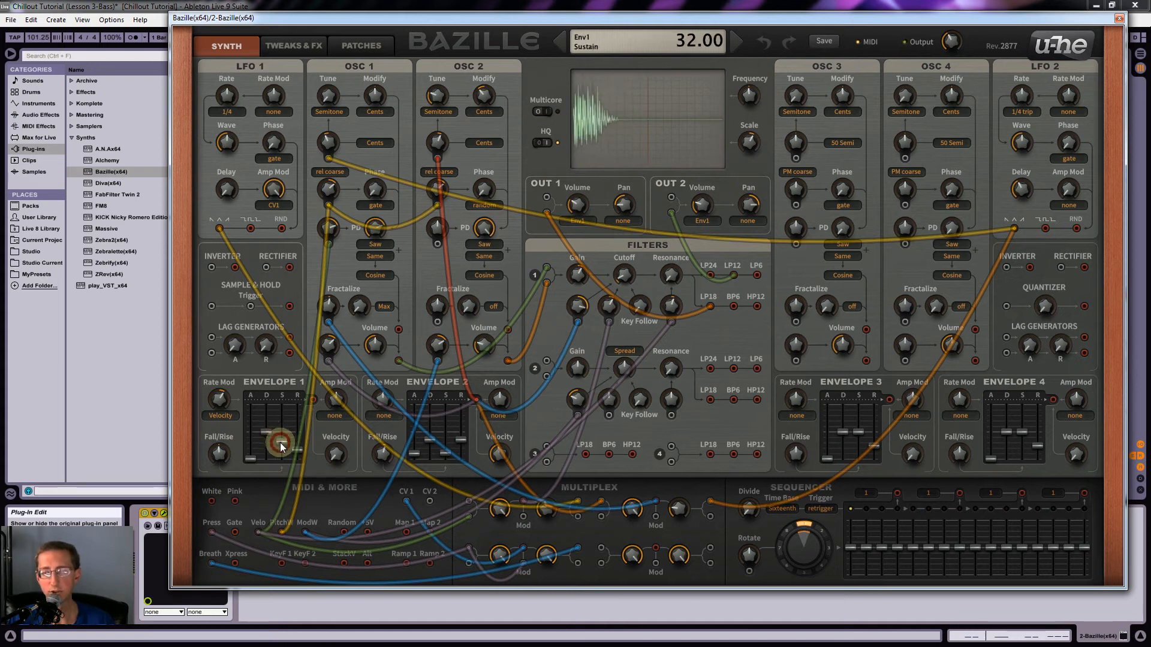
left_click_drag(280, 446, 285, 380)
mouse_move(282, 444)
left_mouse_down()
mouse_move(285, 384)
mouse_move(286, 468)
mouse_move(281, 441)
left_mouse_up()
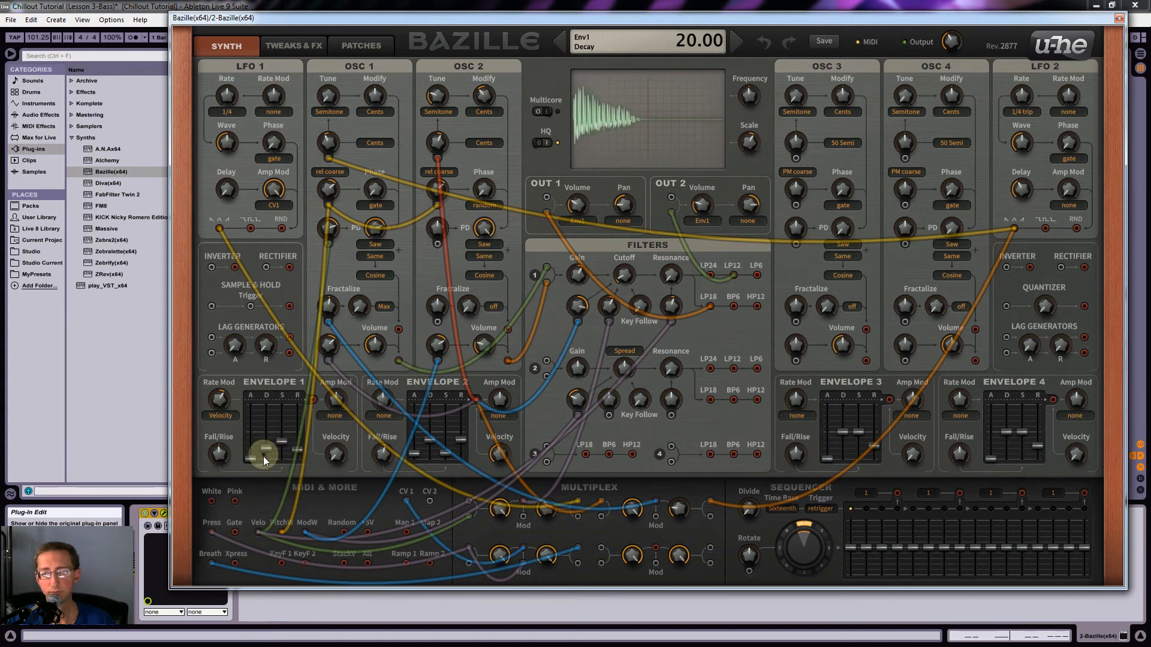
mouse_move(282, 444)
left_mouse_down()
mouse_move(278, 473)
mouse_move(285, 448)
left_mouse_up()
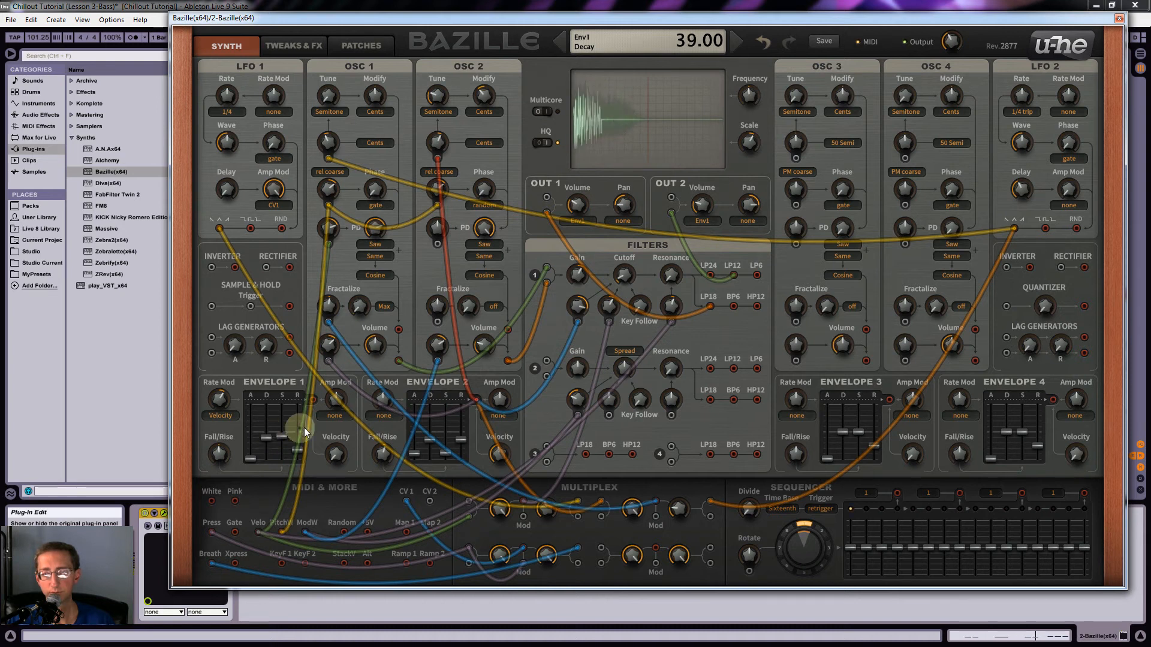
left_click_drag(266, 443, 268, 440)
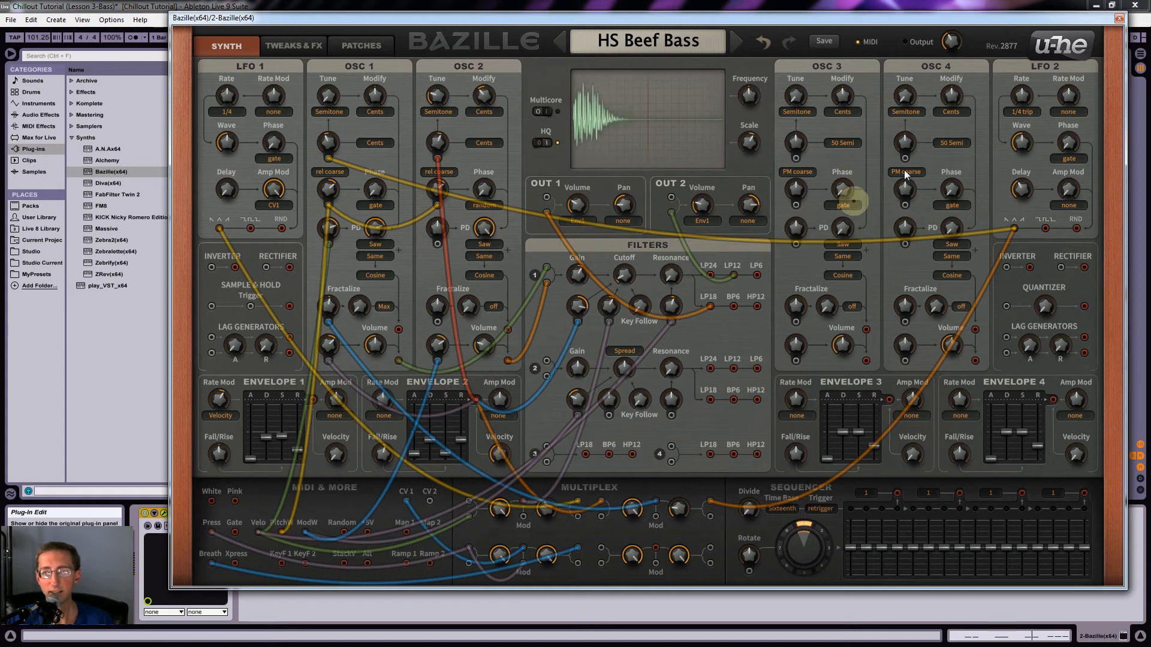
- Close the synth window, unsolo the Bazille track and play the bass together with the drums
left_click(1118, 19)
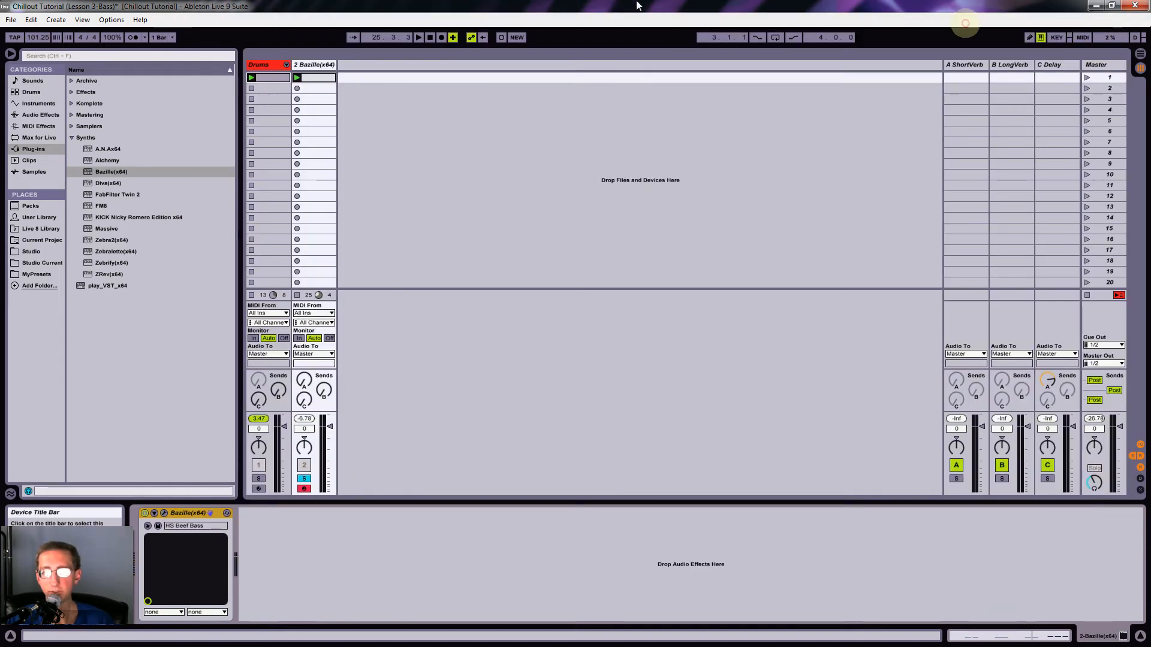
left_click(305, 479)
key("space")
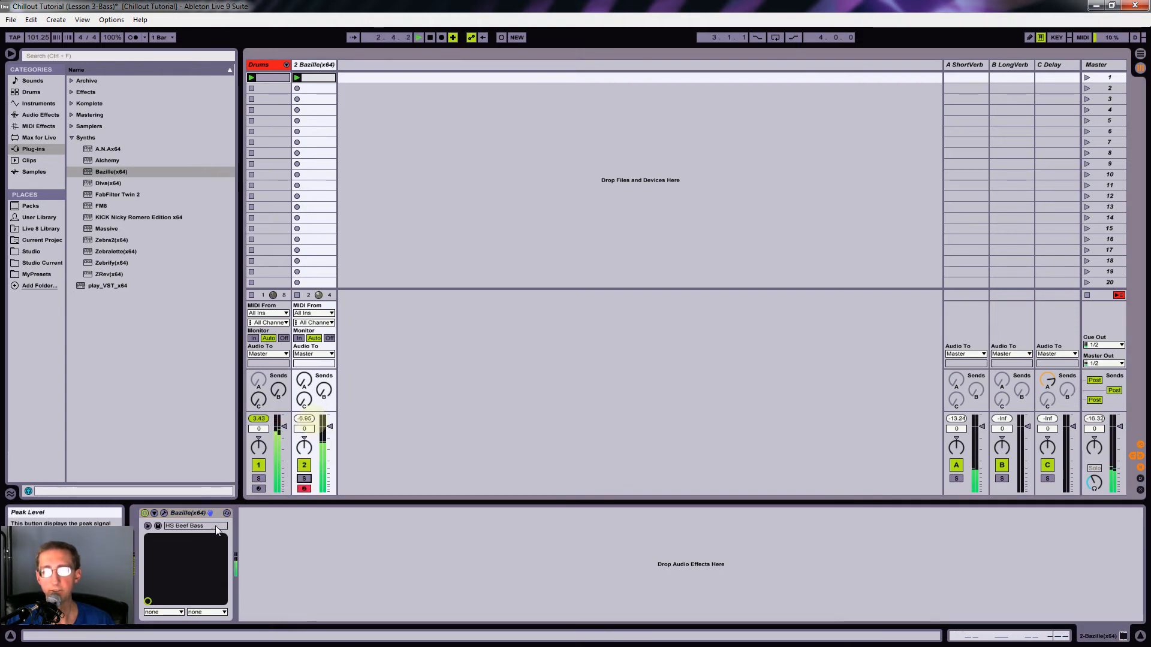
- Raise Bazille's output to 182 and lower the Bazille track's volume to -3.0 dB
left_click(163, 514)
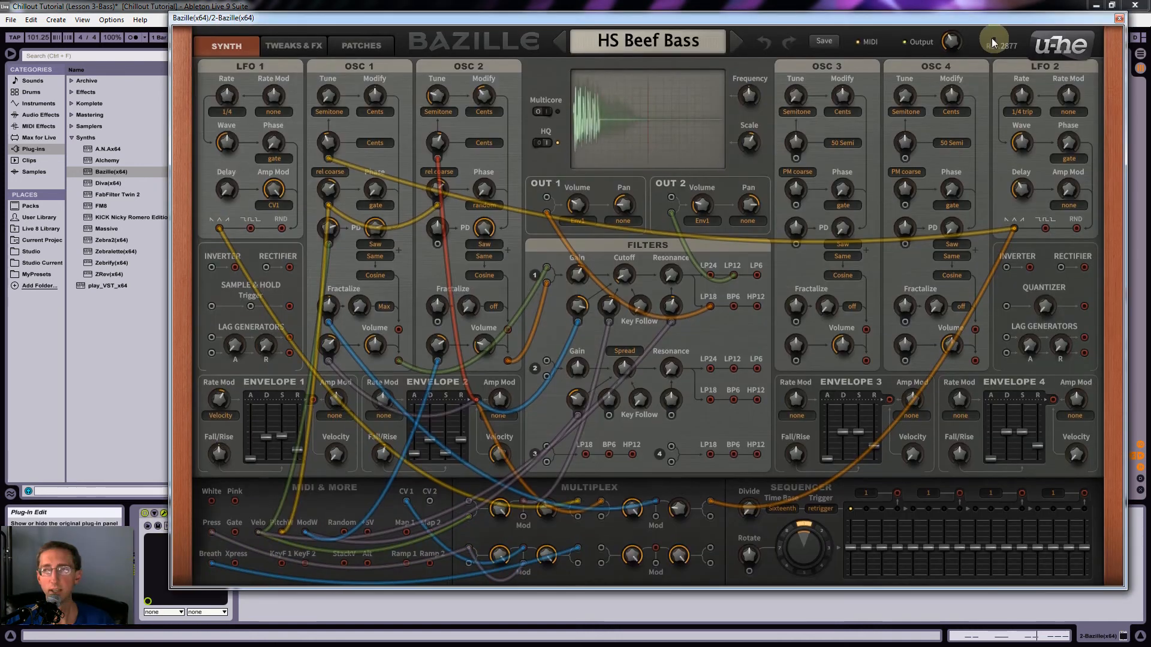
left_click_drag(893, 20, 757, 499)
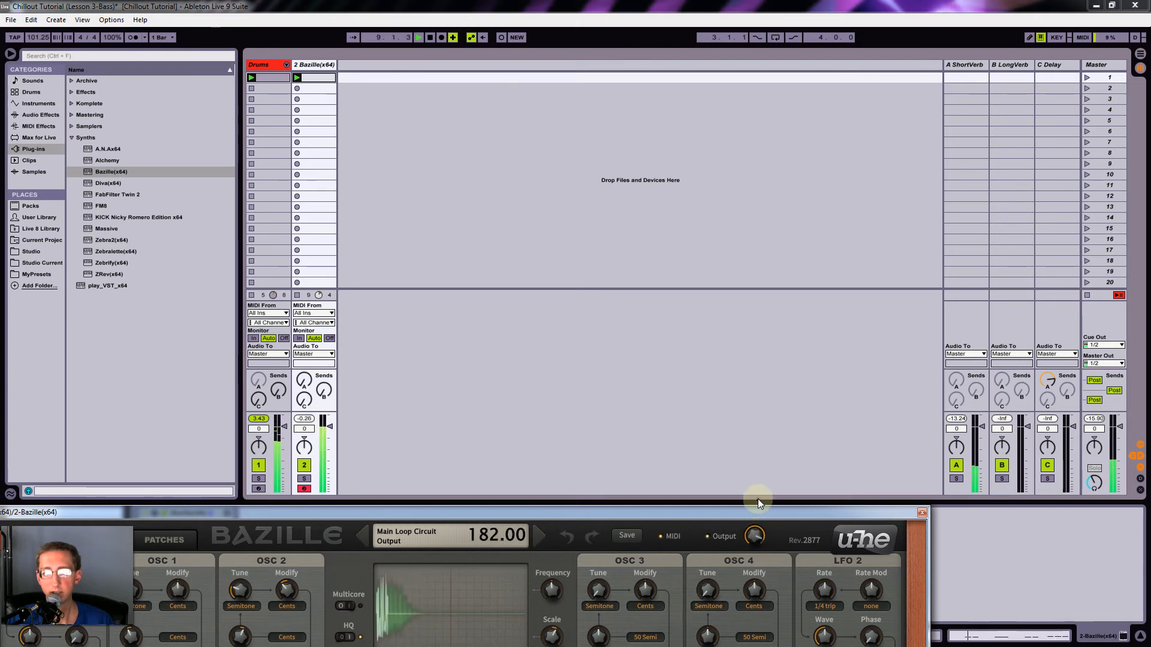
left_click(926, 512)
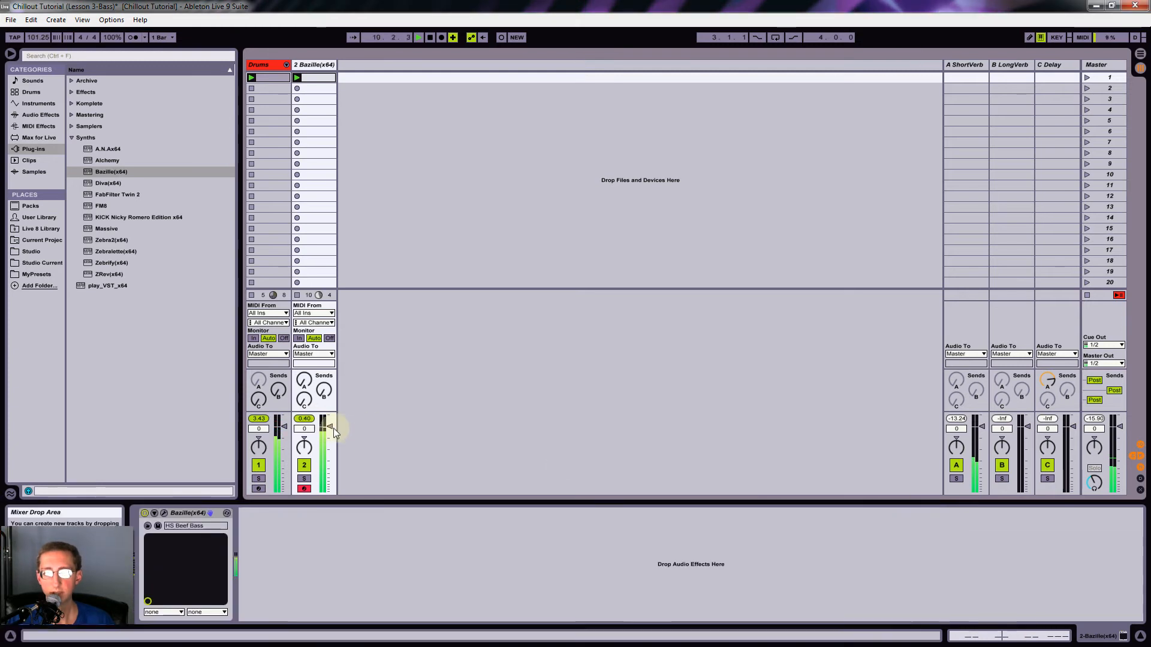
left_click_drag(331, 429, 331, 435)
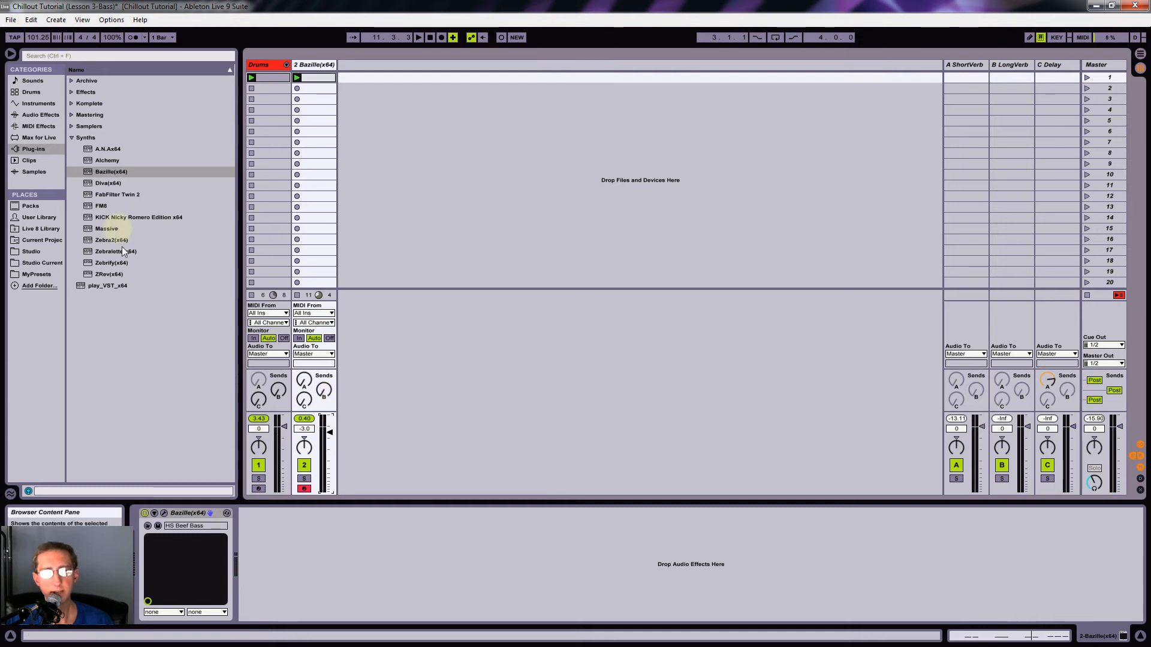
- Add a Reverb after Bazille, group it into an Audio Effect Rack and show the rack's chain list
left_click(332, 548)
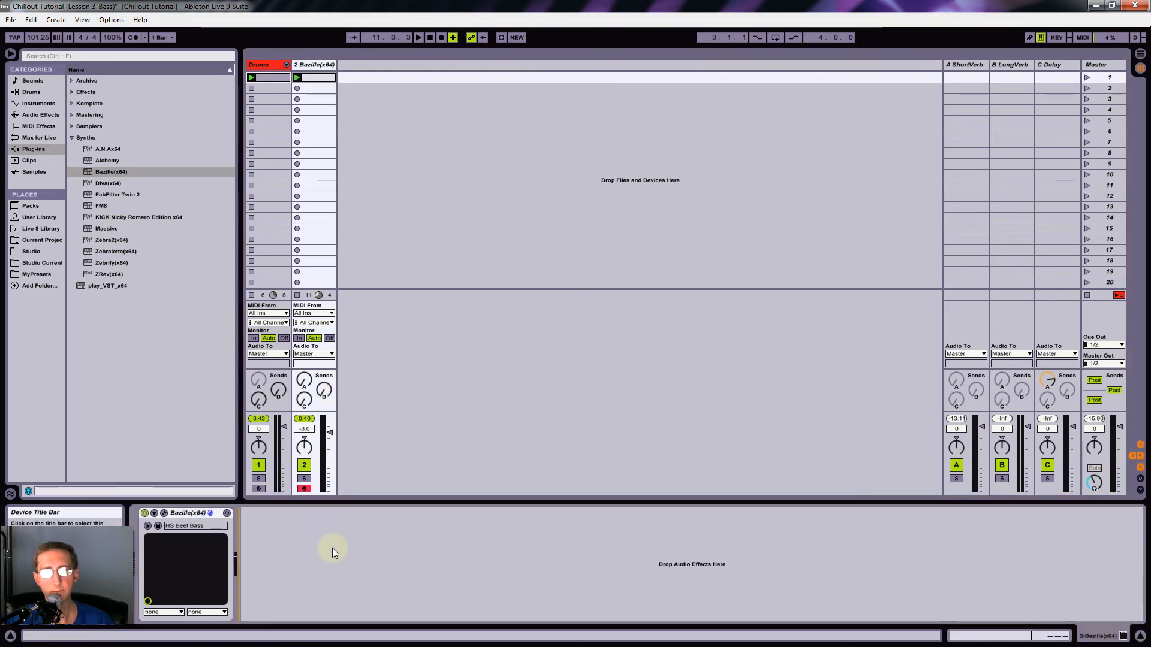
left_click(36, 117)
left_click_drag(98, 399, 356, 574)
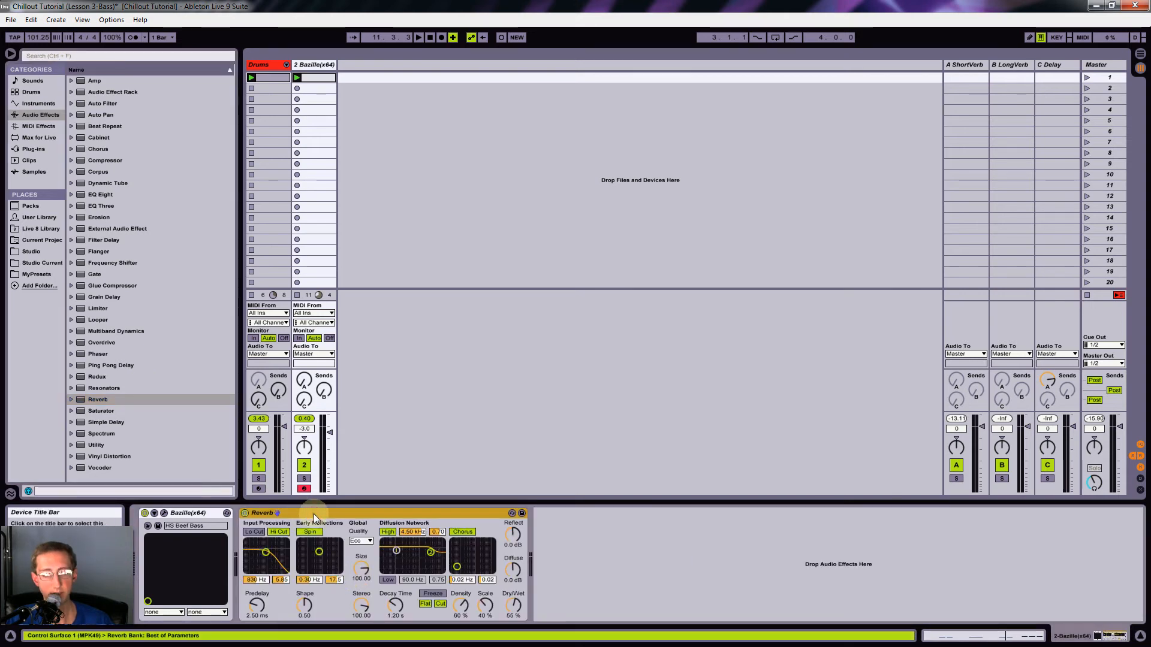
key("ctrl+g")
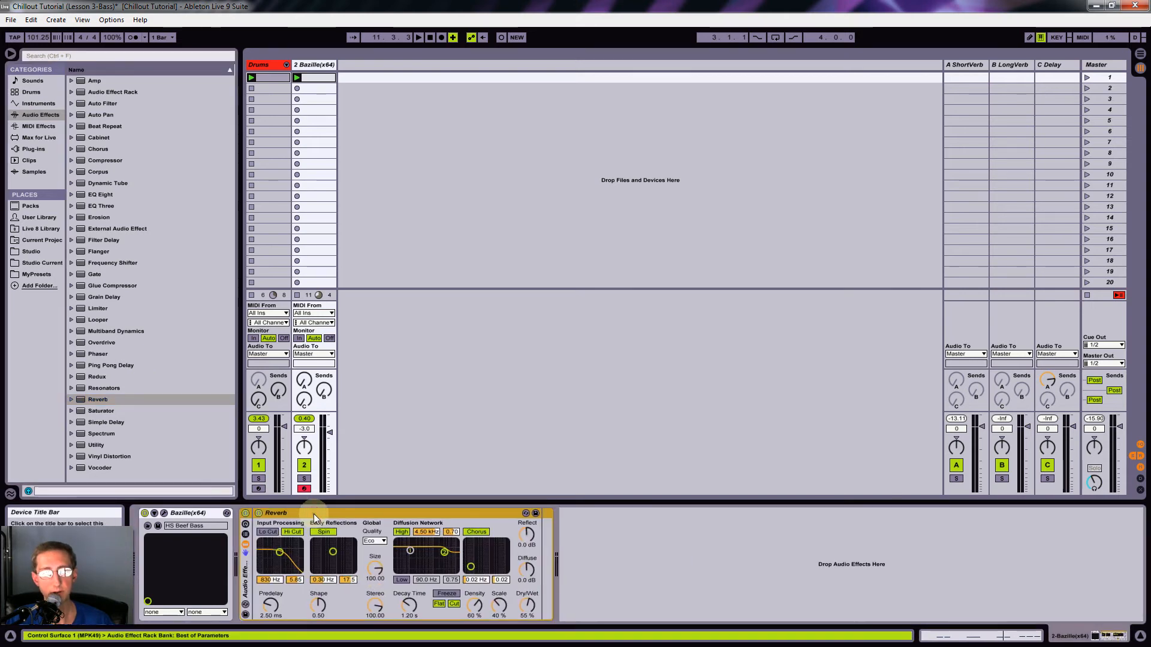
left_click(245, 546)
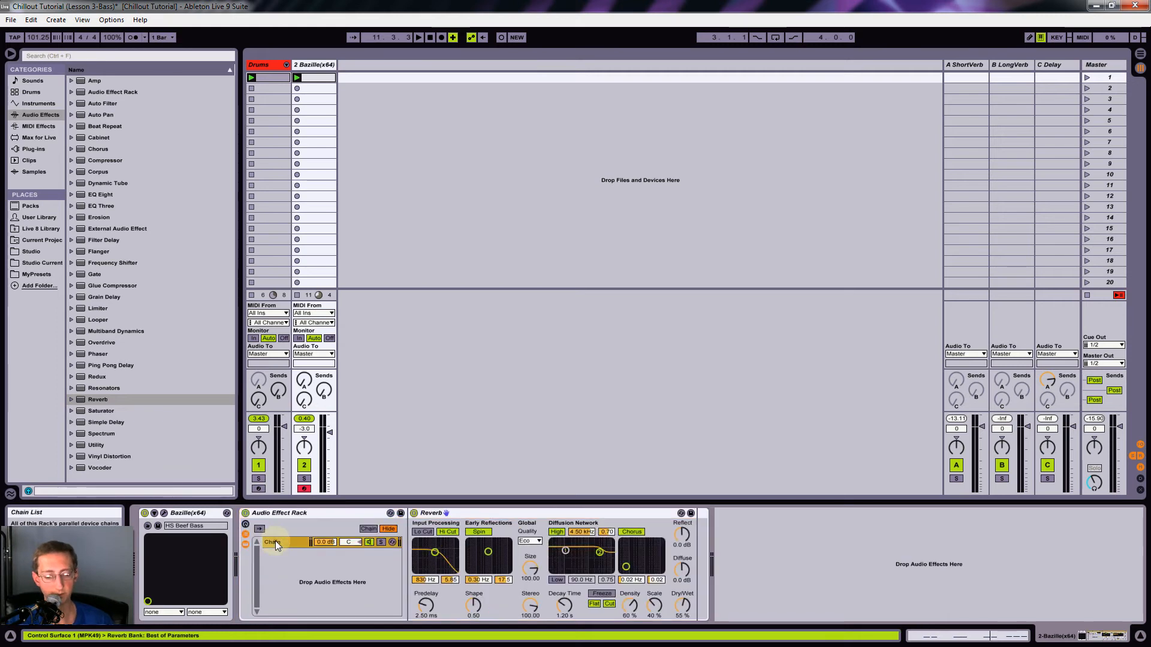
- Rename the rack's chain Reverb, create a second chain named Clean and place it above the Reverb chain
key("ctrl+r")
type("Reverb")
key("Return")
right_click(292, 565)
left_click(302, 571)
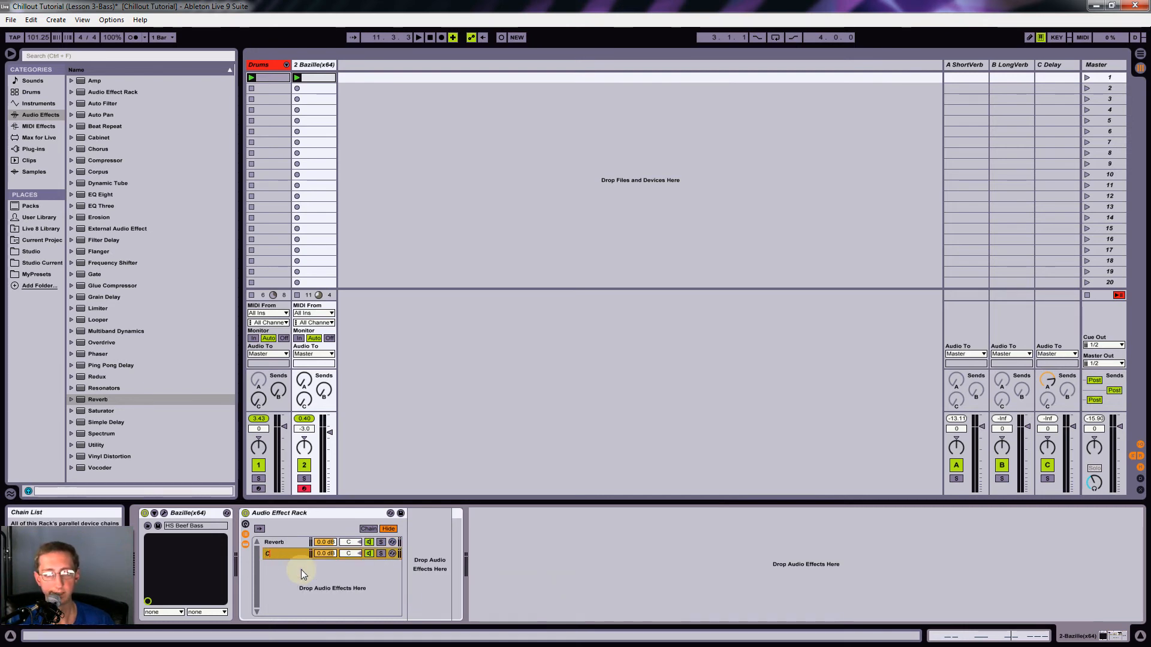
left_click_drag(279, 552, 280, 541)
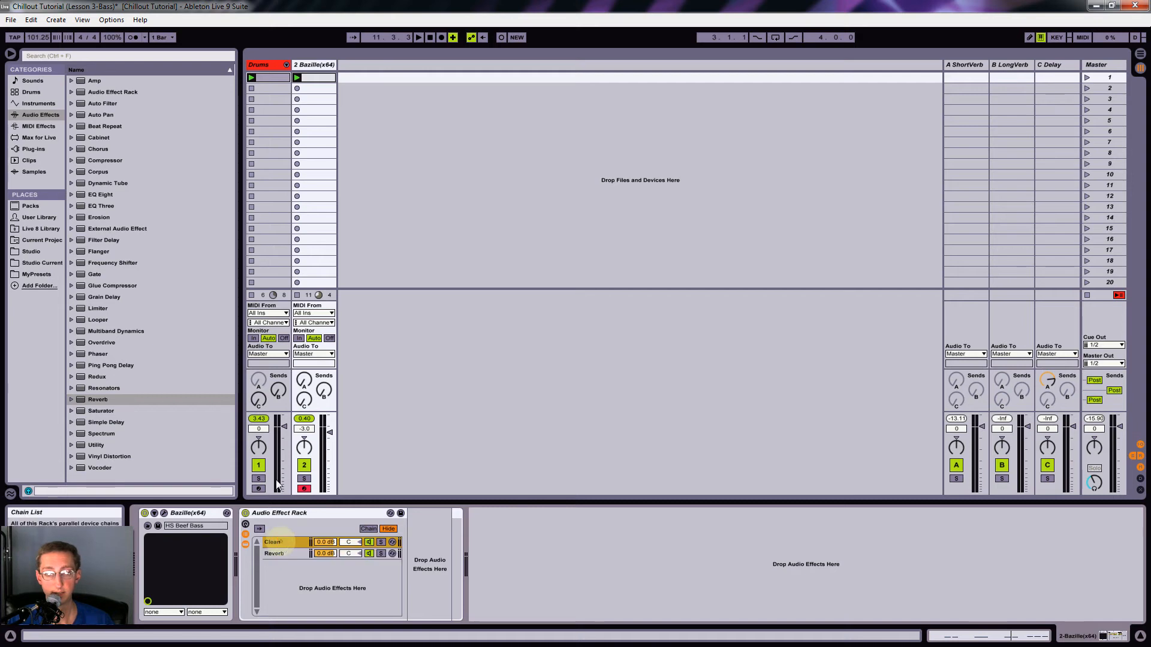
- Add a low-pass Auto Filter with a 298 Hz cutoff to the Clean chain and audition that chain soloed on the soloed Bazille track
mouse_move(101, 101)
left_mouse_down()
mouse_move(488, 614)
mouse_move(419, 587)
left_mouse_up()
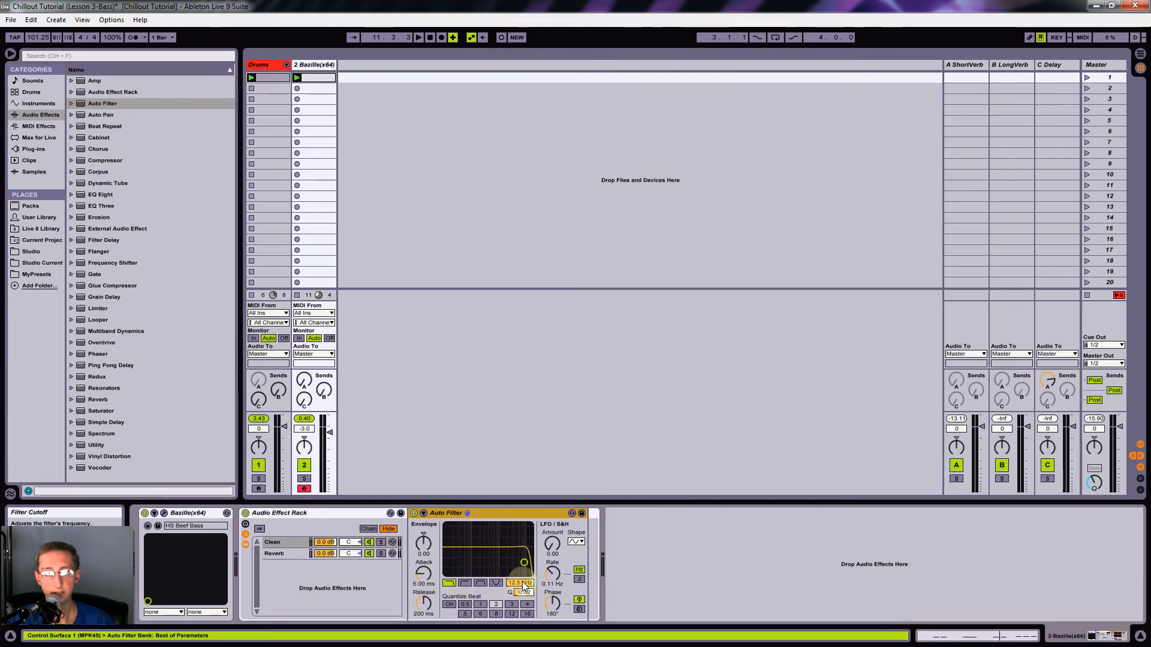
left_click_drag(524, 586, 525, 622)
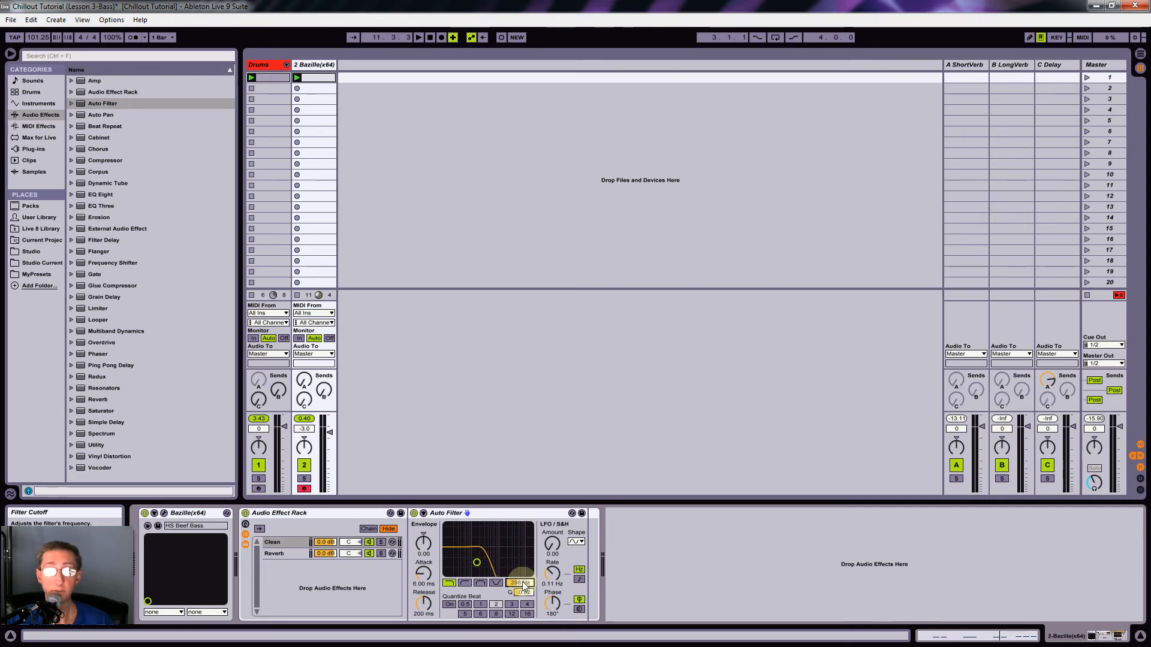
left_click(381, 554)
left_click(381, 542)
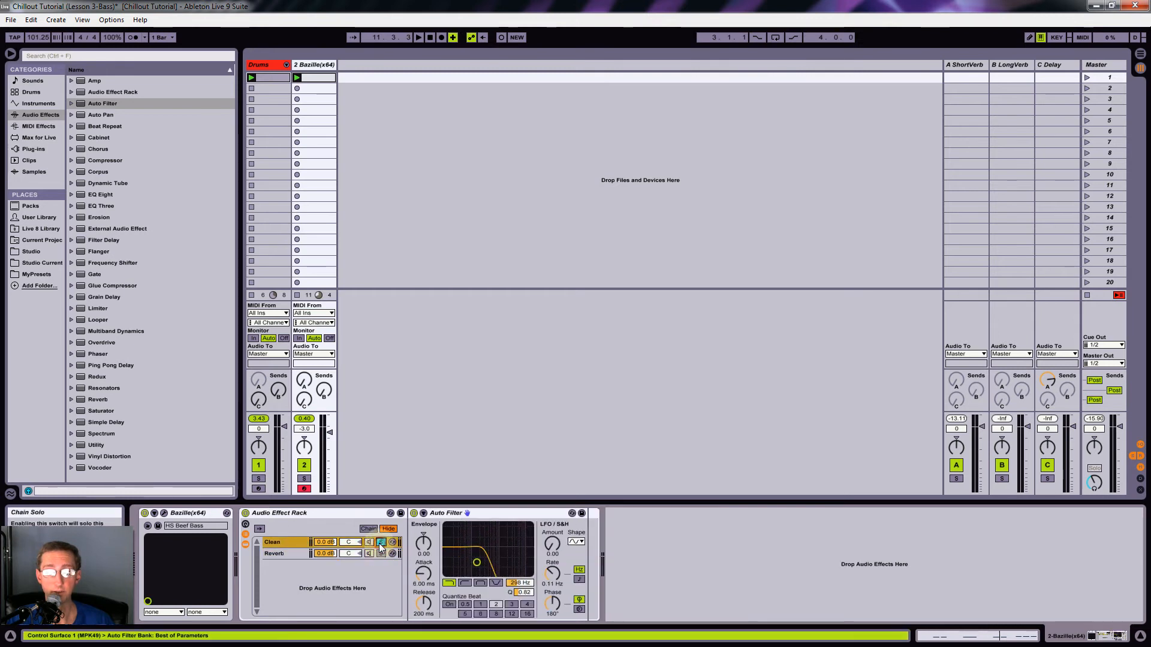
key("space")
left_click(304, 479)
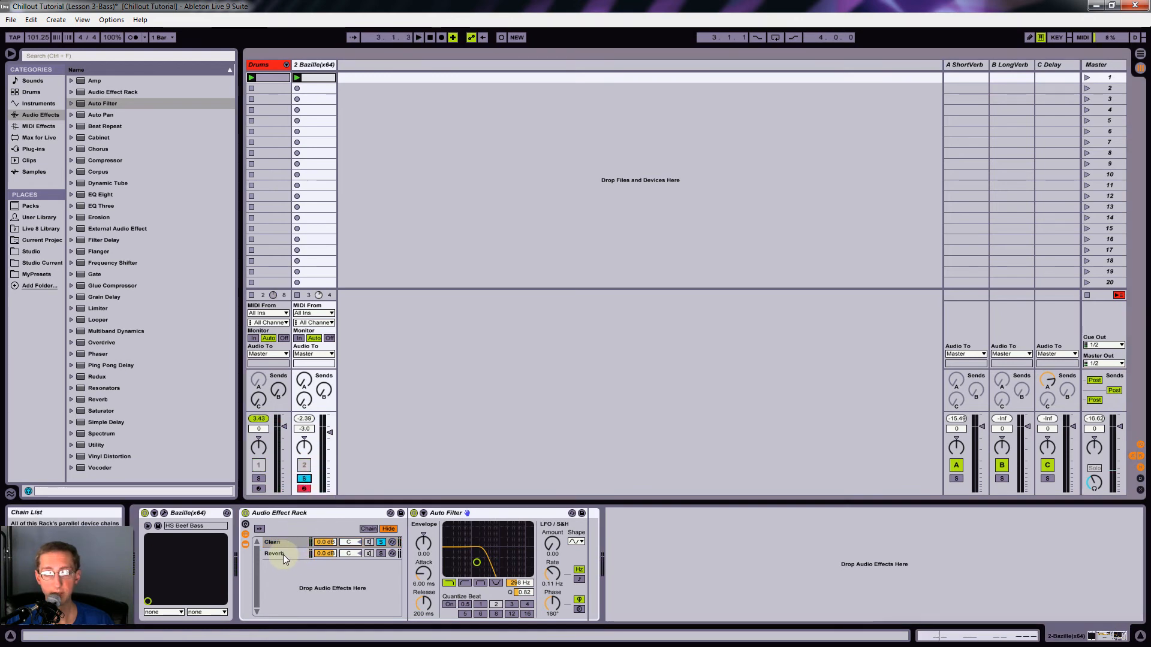
- Copy the Auto Filter from the Clean chain to before the Reverb in the Reverb chain and switch it to high-pass
left_click(524, 513)
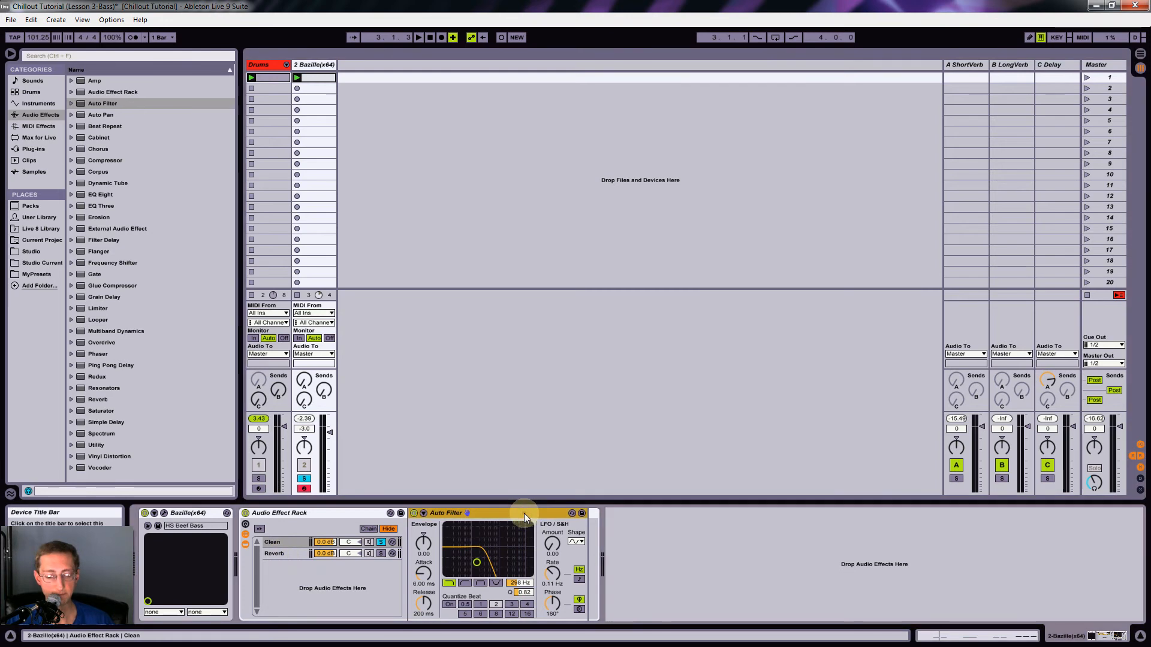
left_click(282, 552)
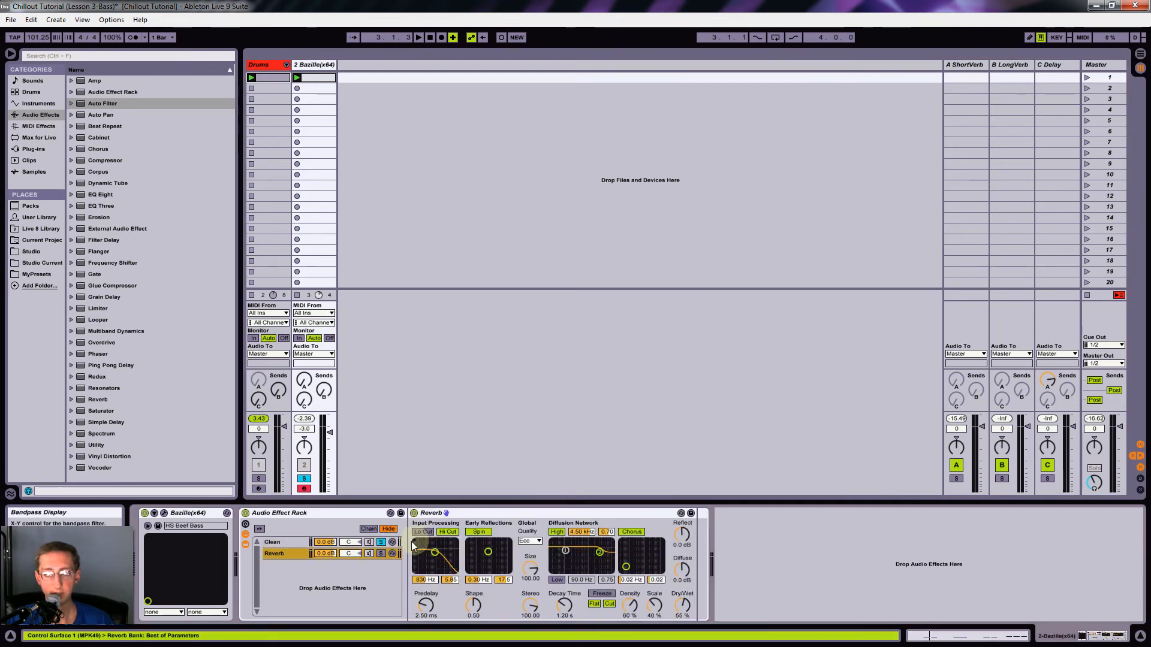
left_click(474, 516)
key("ctrl+v")
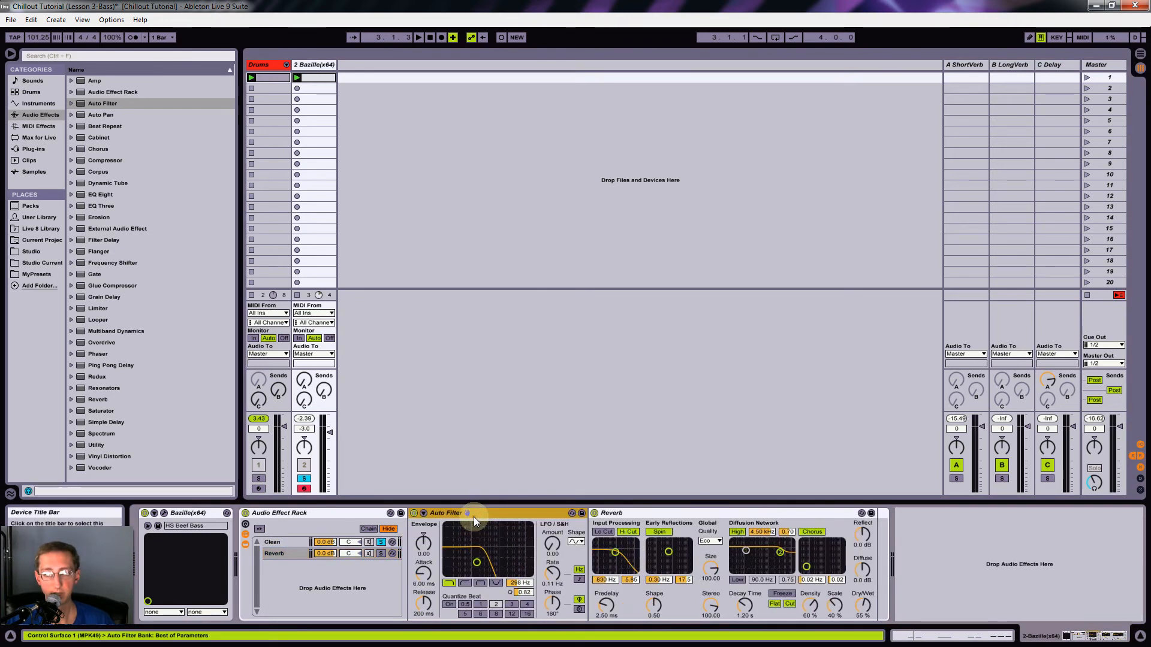
left_click(465, 583)
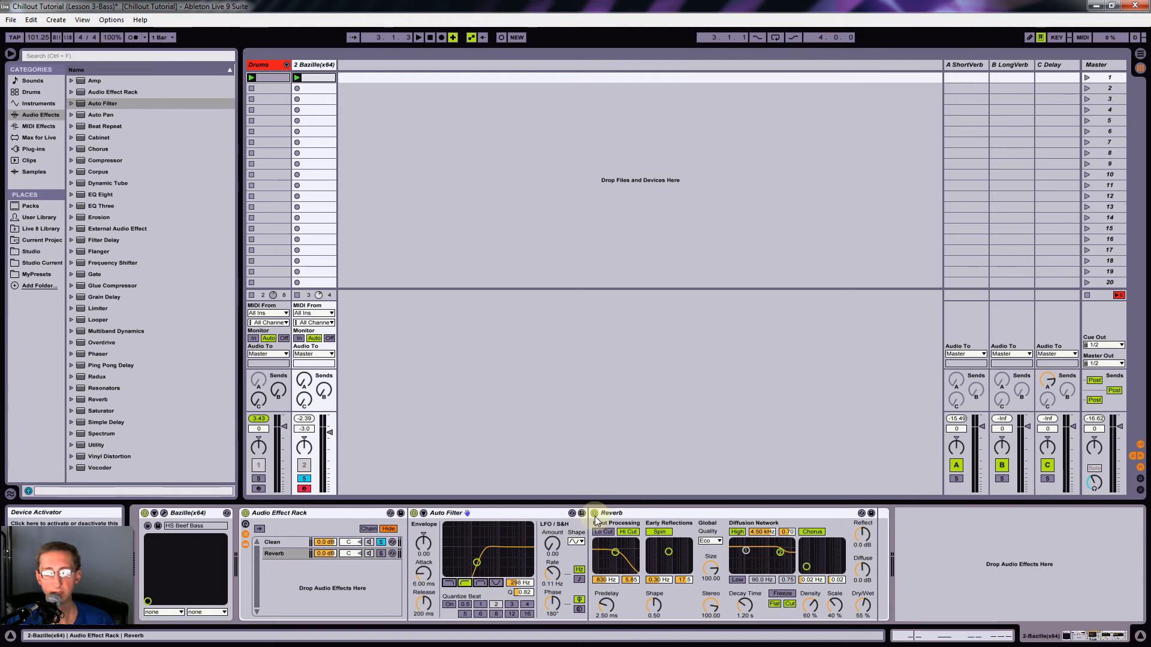
- Unsolo the Clean chain, turn off the Reverb device and compare the bass with the effect rack bypassed and active
left_click(381, 546)
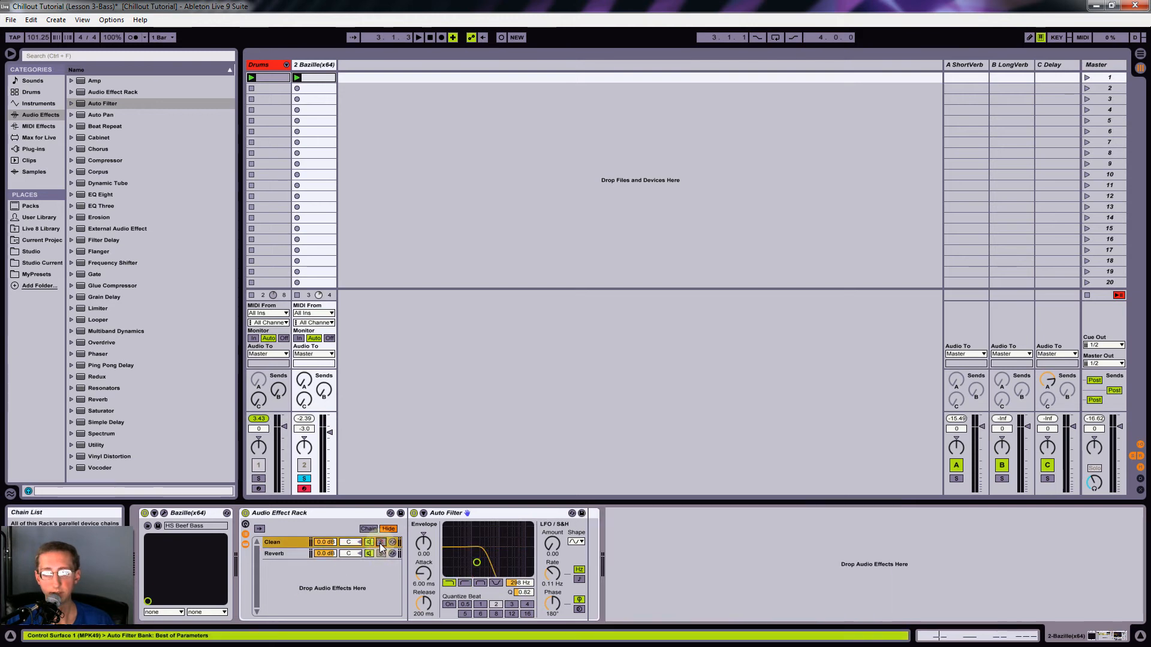
left_click(278, 556)
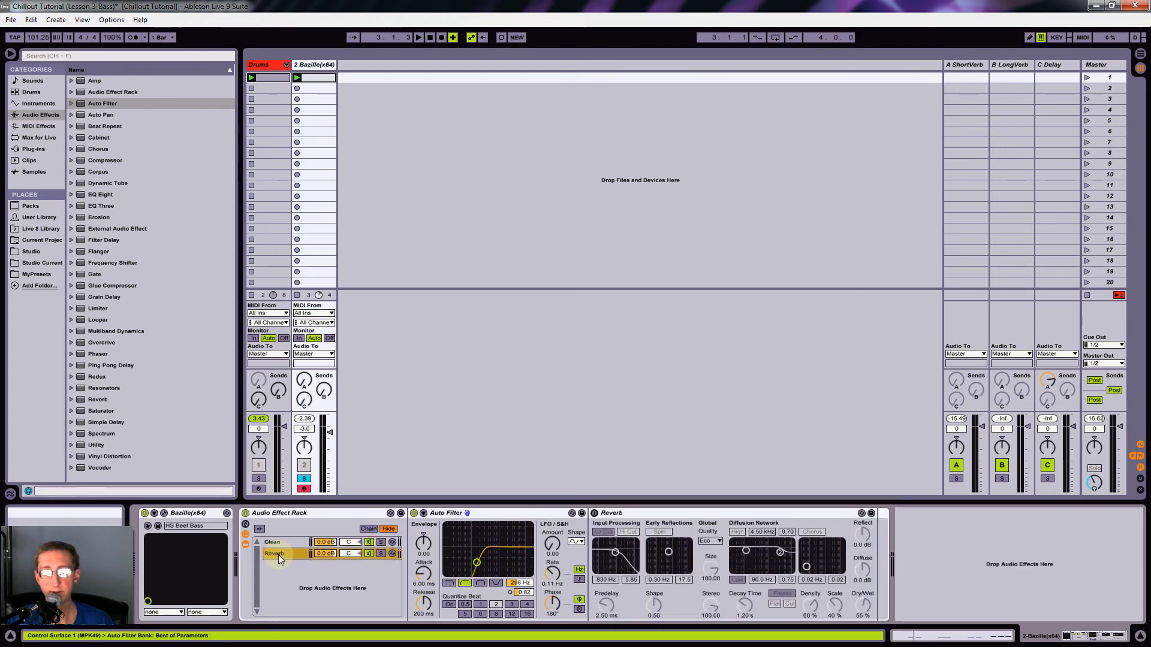
key("space")
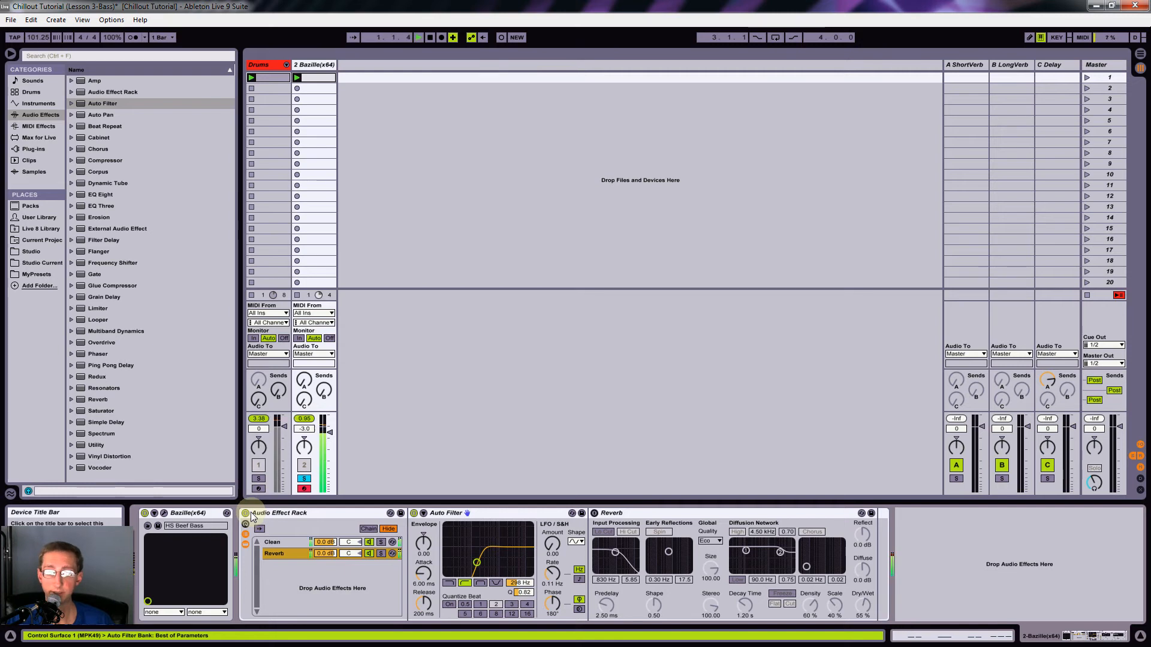
left_click(245, 514)
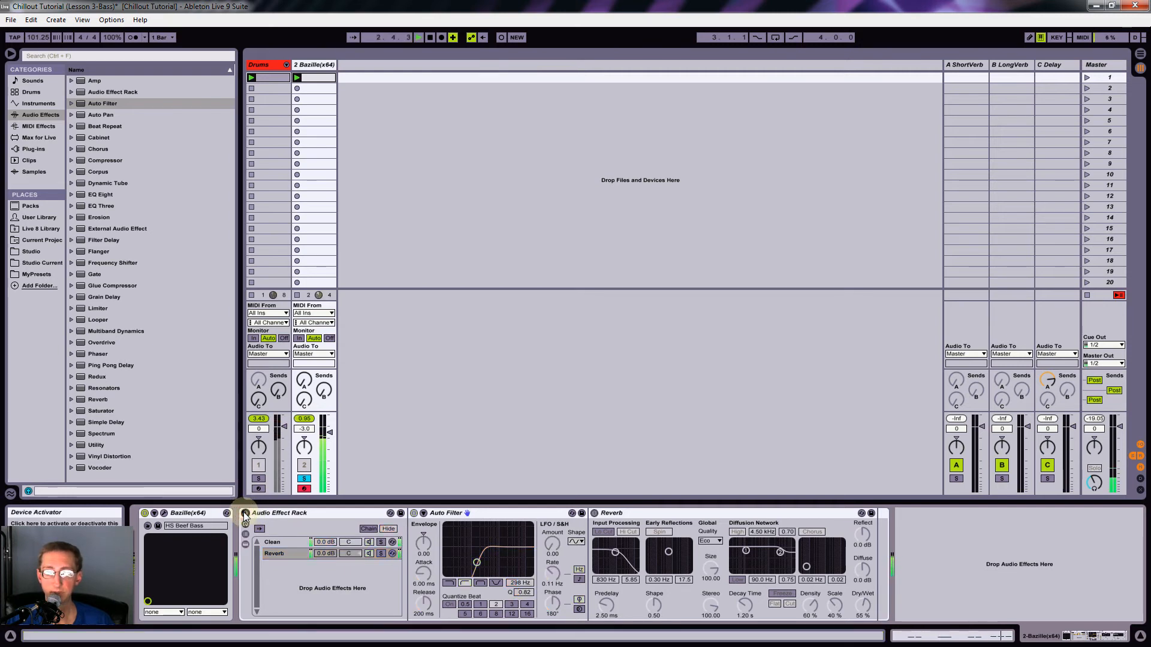
left_click(245, 513)
- Tune the Reverb chain's high-pass cutoff to about 400 Hz, comparing the sound against the bypassed rack
left_click_drag(517, 584, 517, 580)
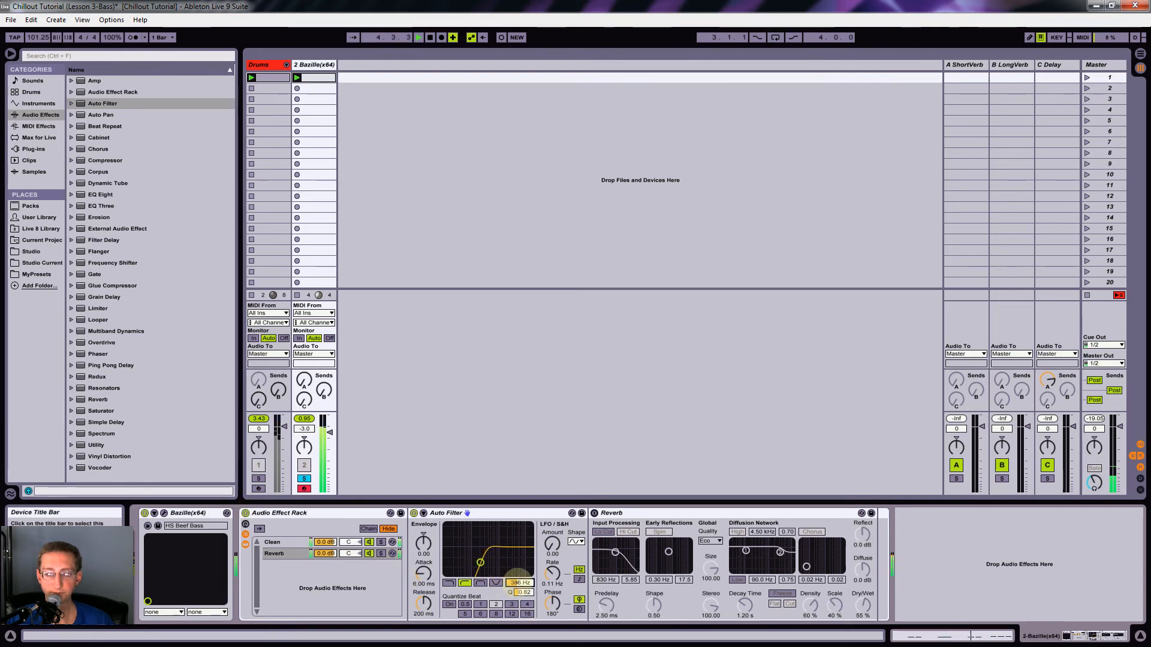
left_click_drag(517, 579, 517, 572)
left_click(245, 513)
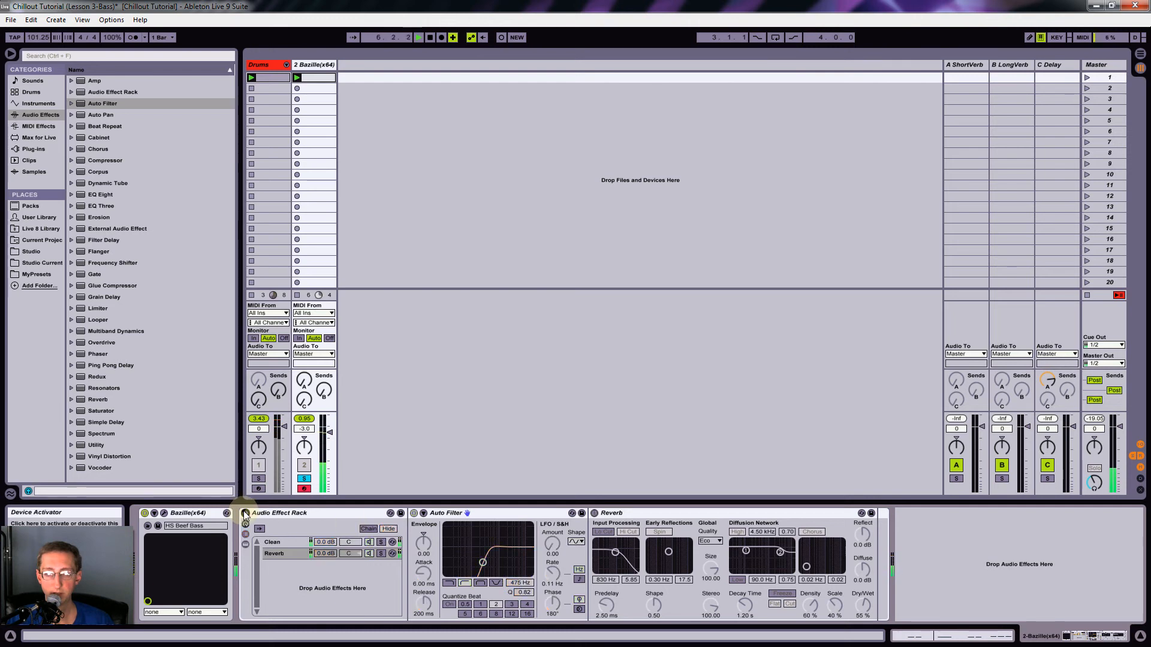
left_click(245, 513)
left_click_drag(519, 582, 523, 587)
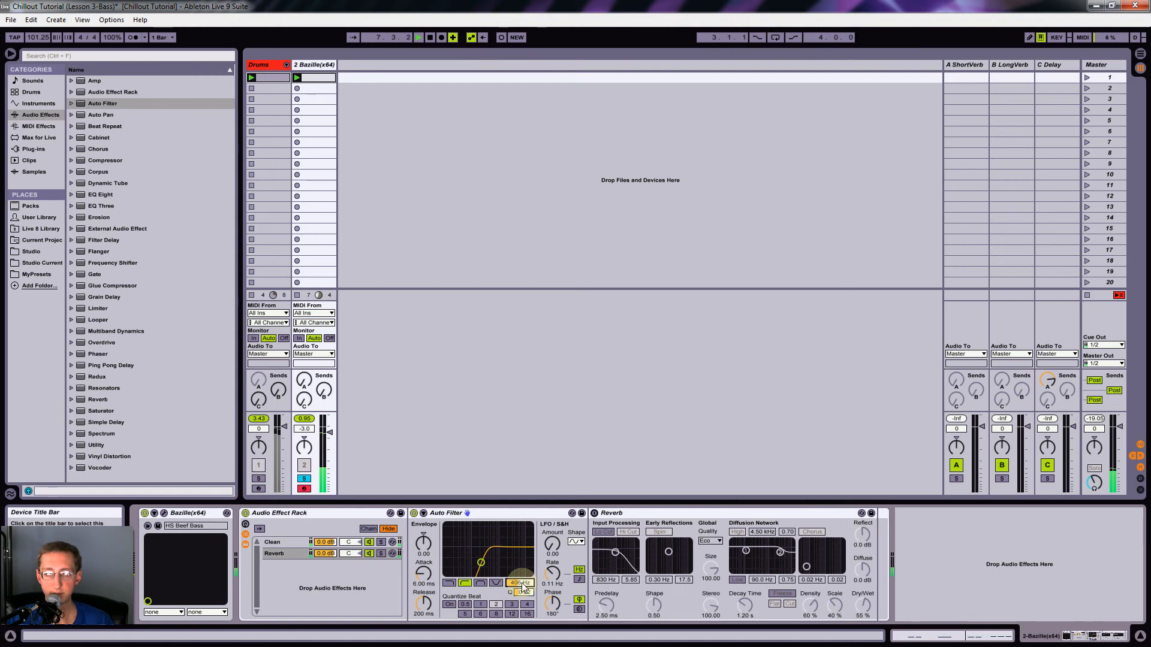
- Turn the Reverb device back on, disable its Hi Cut input filter and High diffusion filter, and start playback
left_click(595, 513)
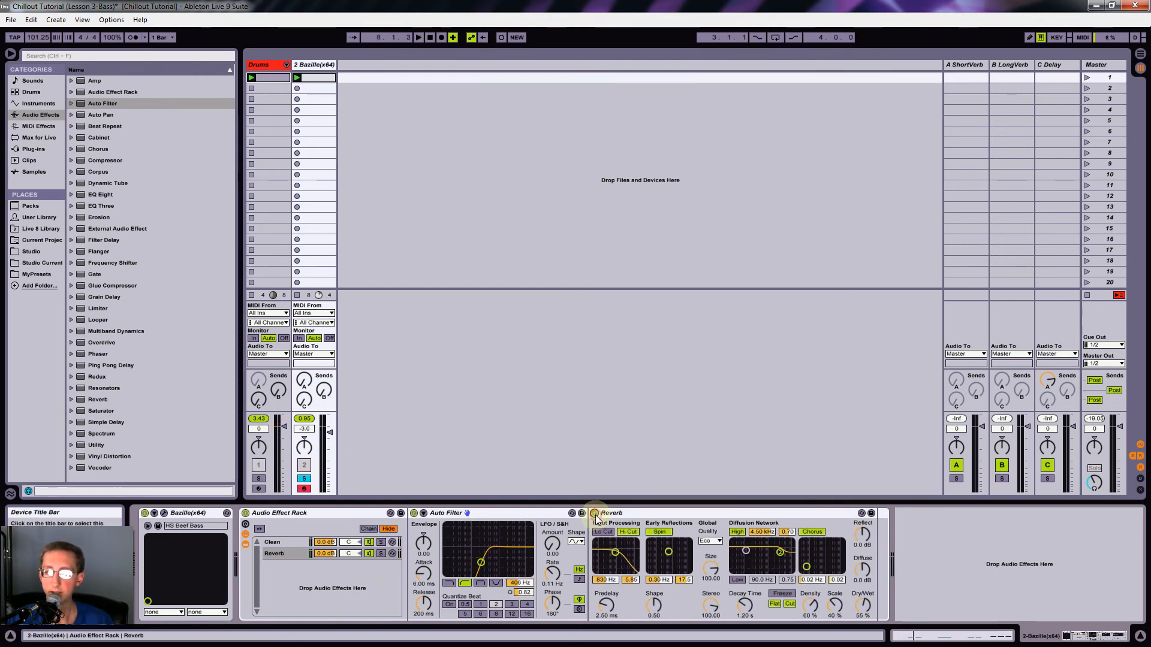
left_click(627, 531)
left_click_drag(780, 552, 780, 549)
left_click(737, 532)
key("space")
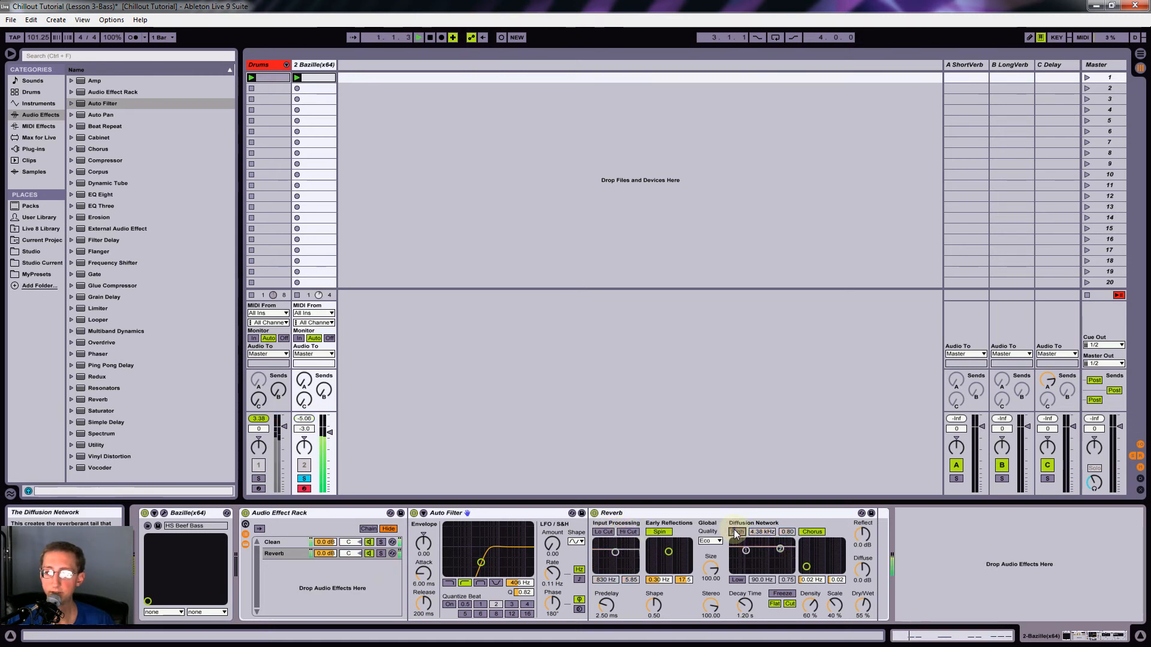
left_click(737, 532)
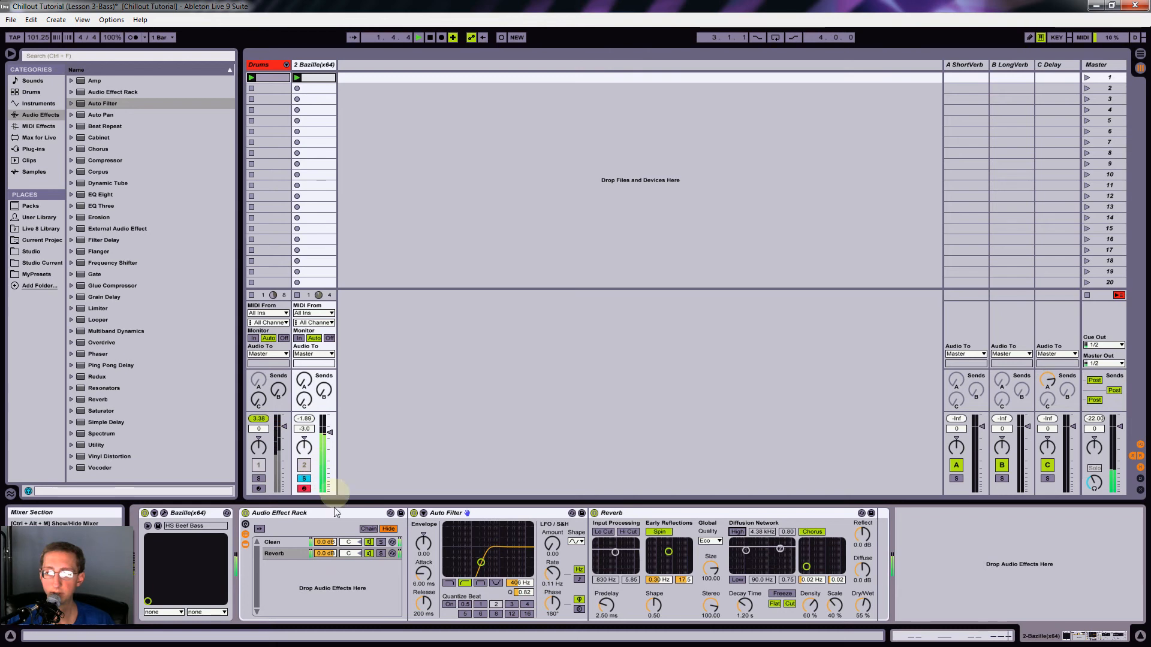
- Solo the Reverb chain and set its Reverb to 100% wet, Mid quality and a size of about 3.95
left_click(381, 554)
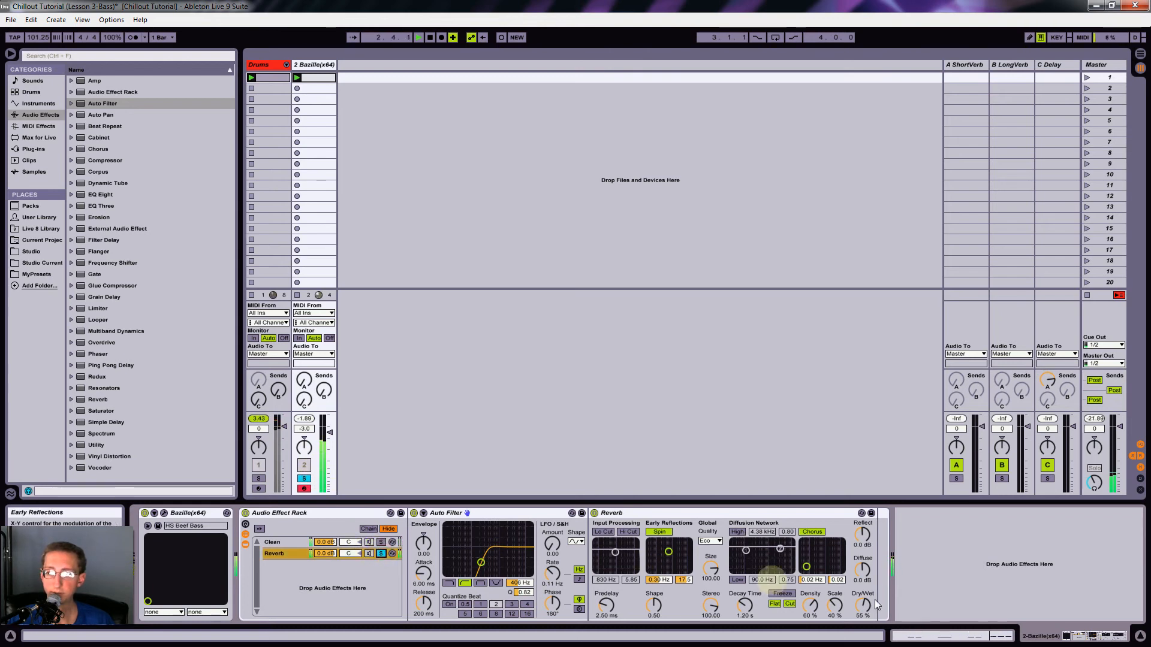
left_click_drag(862, 609, 847, 586)
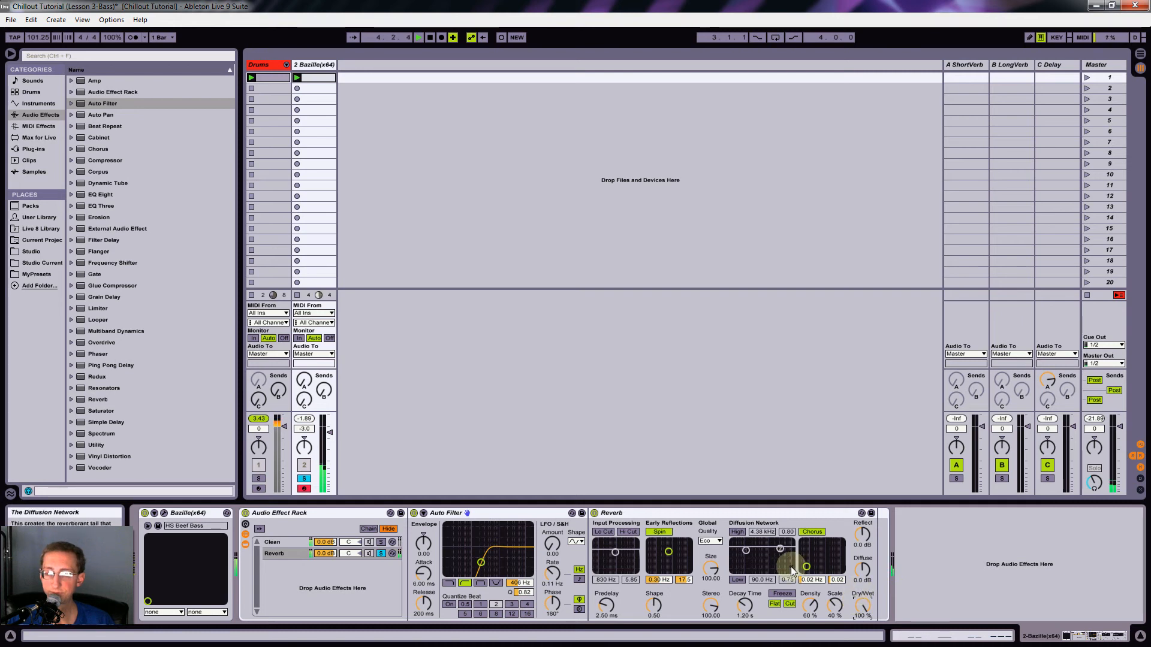
left_click_drag(712, 574, 711, 628)
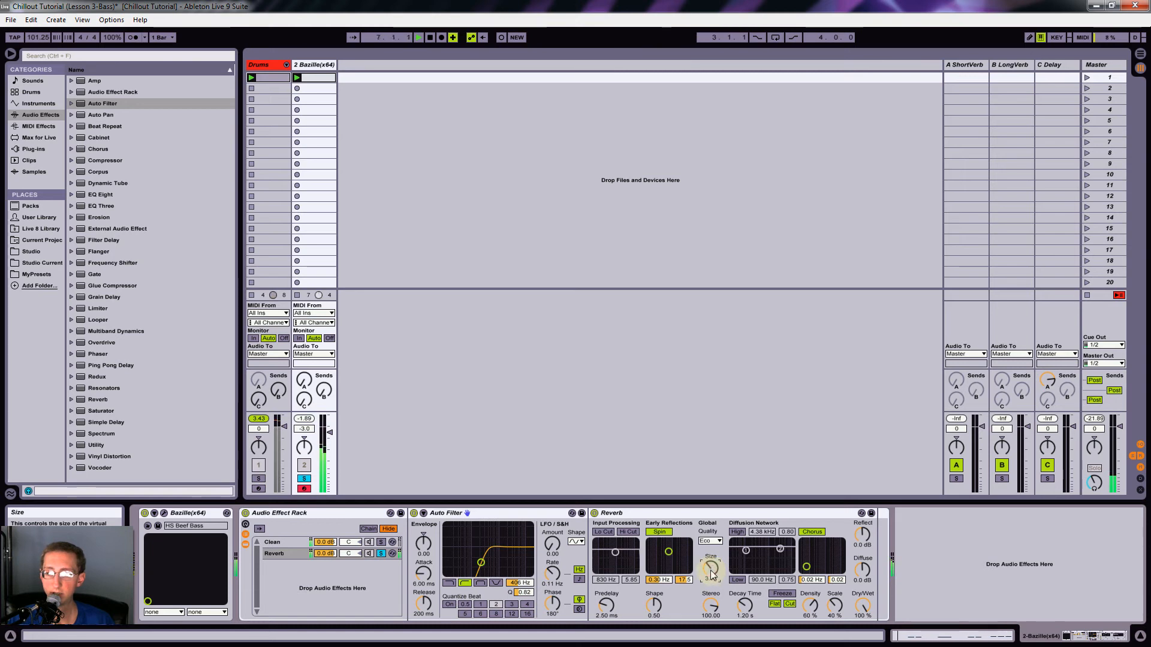
left_click(712, 542)
left_click(712, 556)
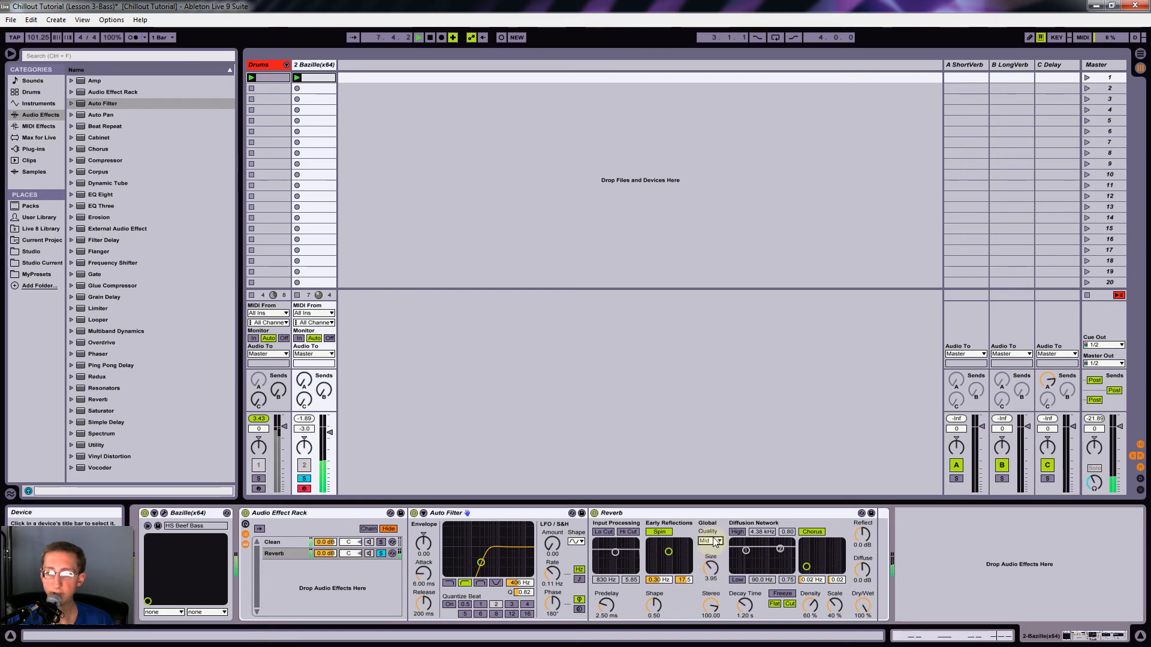
left_click(710, 566)
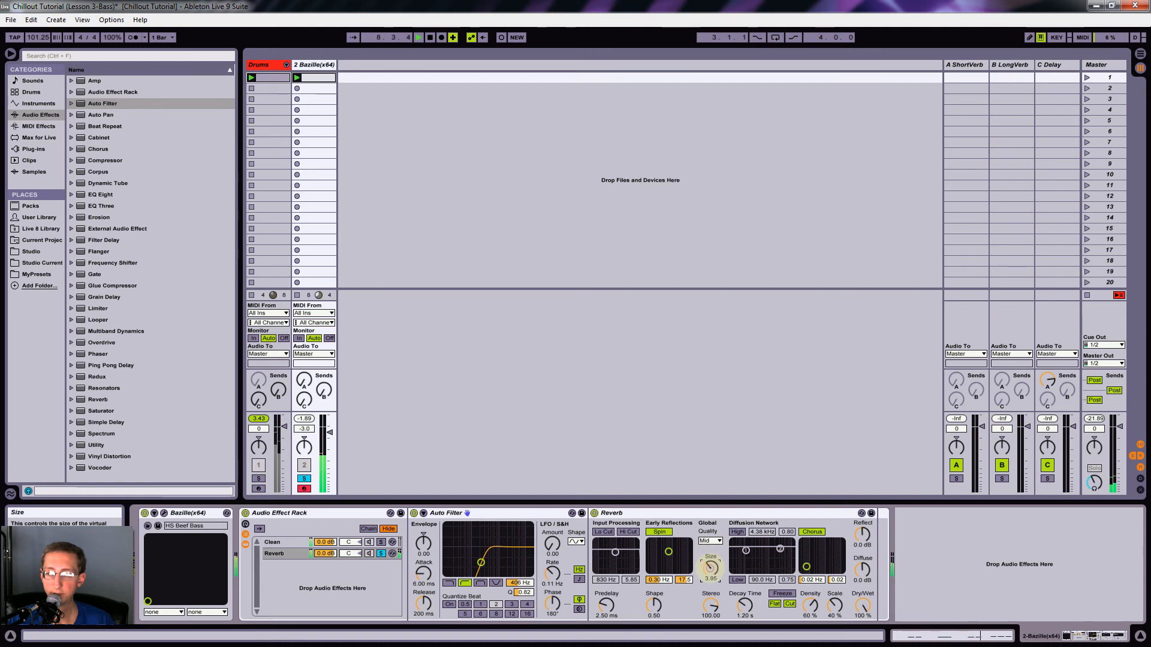
- Set the Reverb's decay time to 814 ms, diffuse level to 3.5 dB and predelay to 0.61 ms, and unsolo its chain
left_click_drag(744, 604, 744, 619)
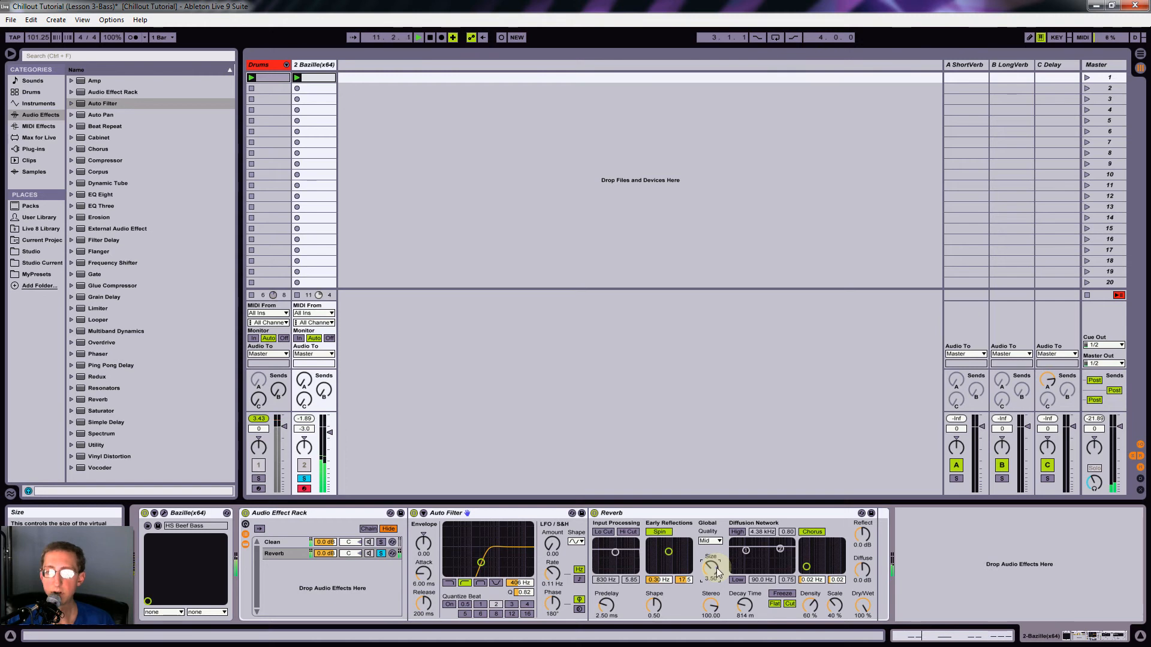
left_click_drag(865, 578, 865, 569)
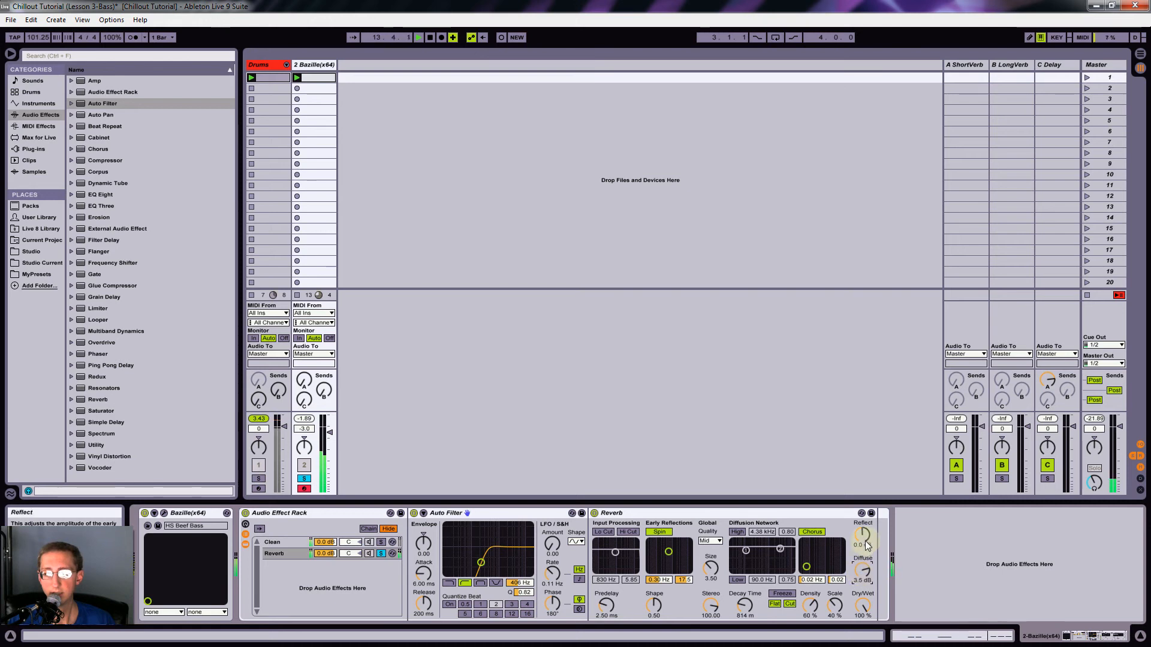
left_click_drag(610, 606, 607, 612)
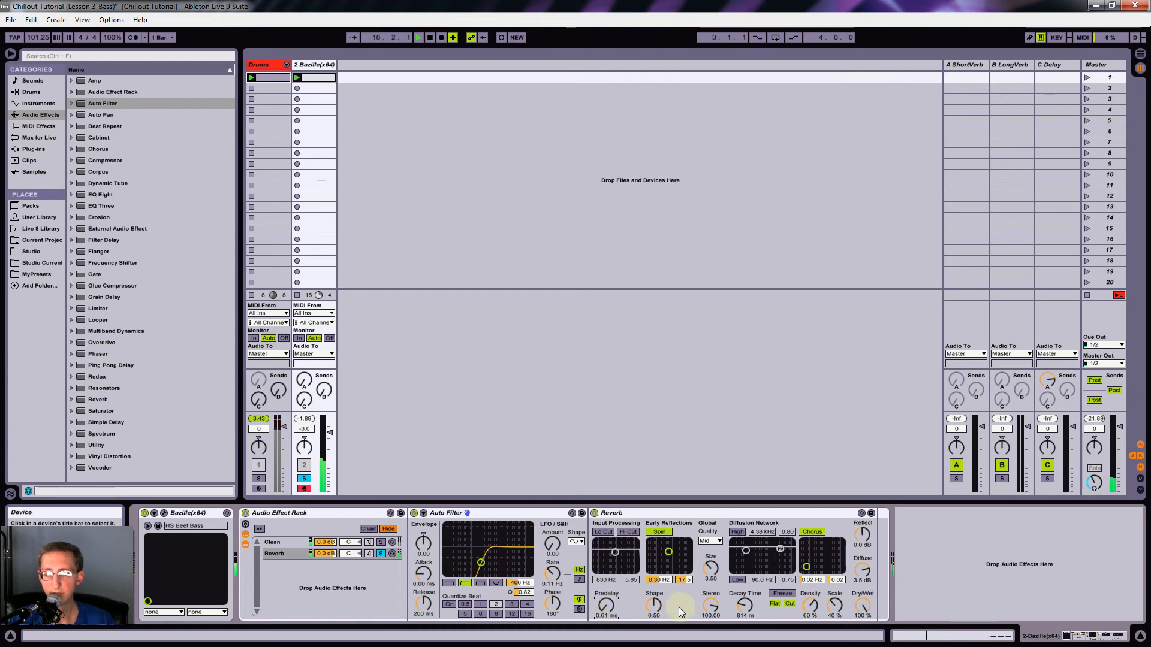
left_click(381, 554)
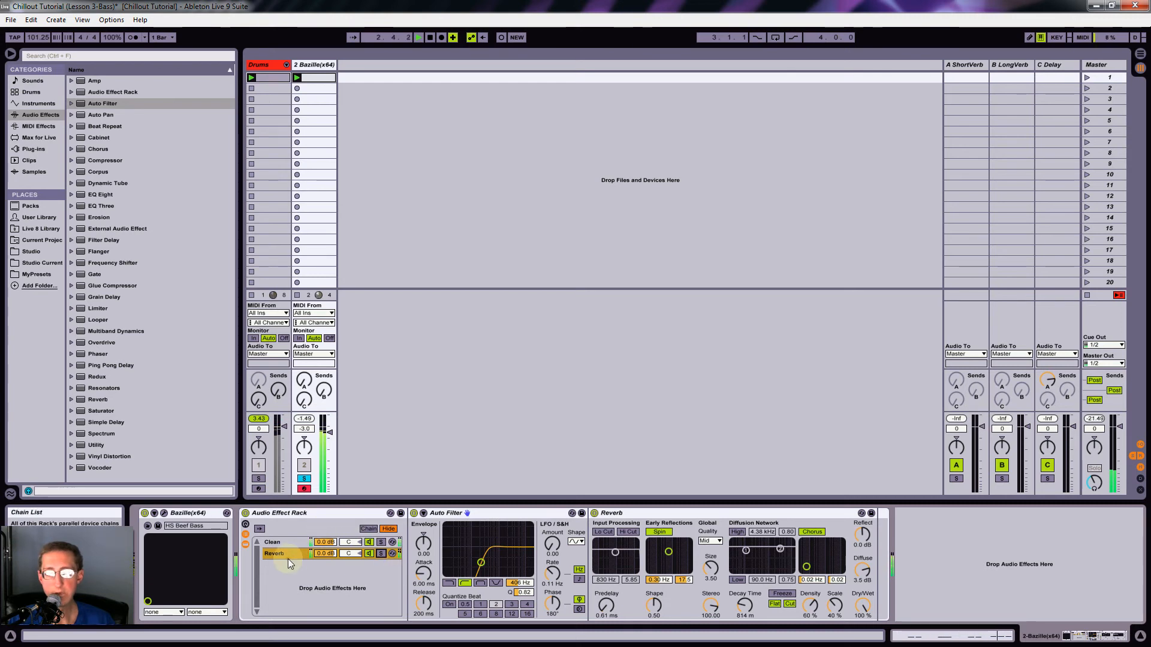
- Rename the audio effect rack HiReverb and group it with the Bazille instrument into an instrument rack
left_click(282, 514)
type("HiReverb")
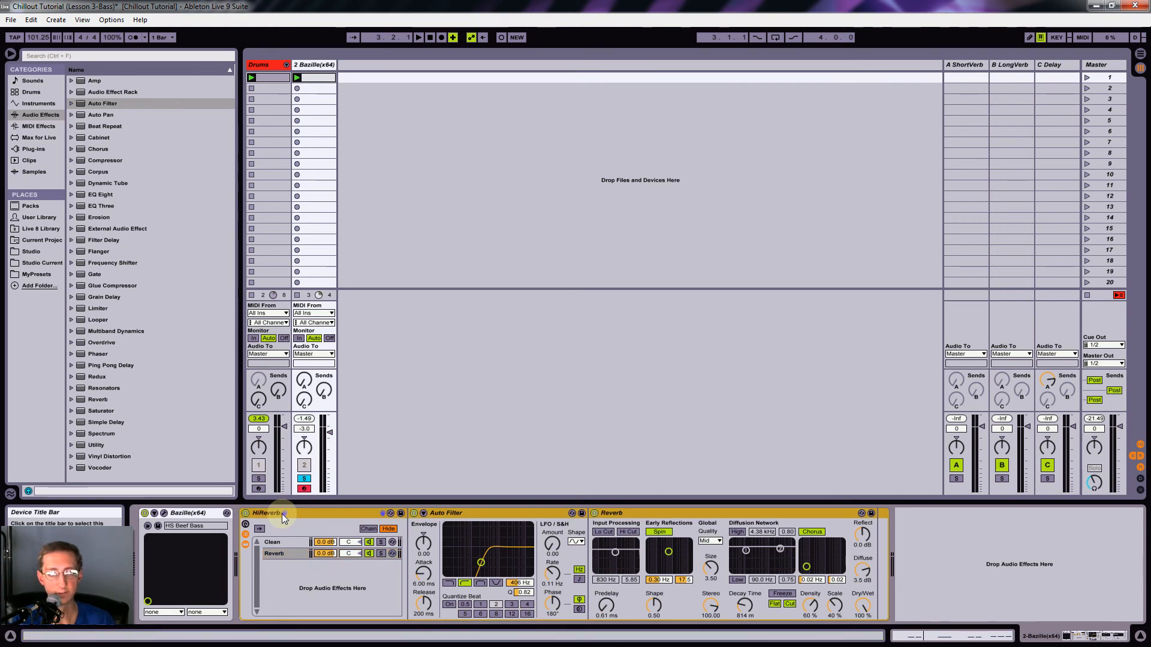
key("Return")
key("ctrl+a")
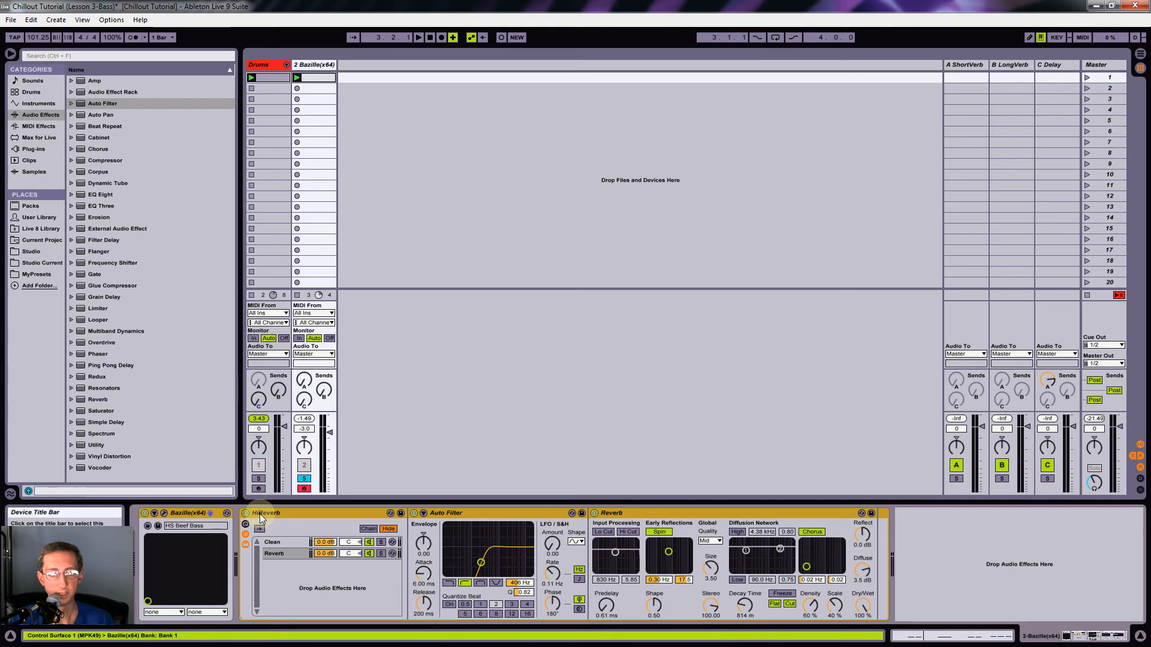
key("ctrl+g")
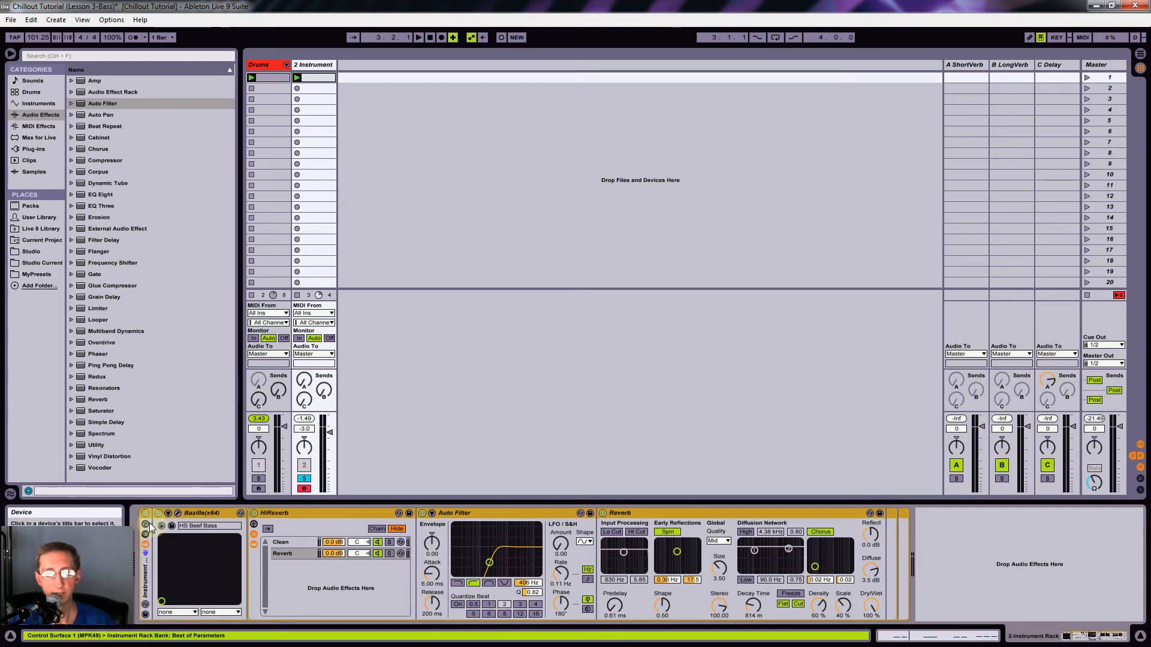
- Show the macro controls of both the outer instrument rack and the HiReverb rack
left_click(146, 523)
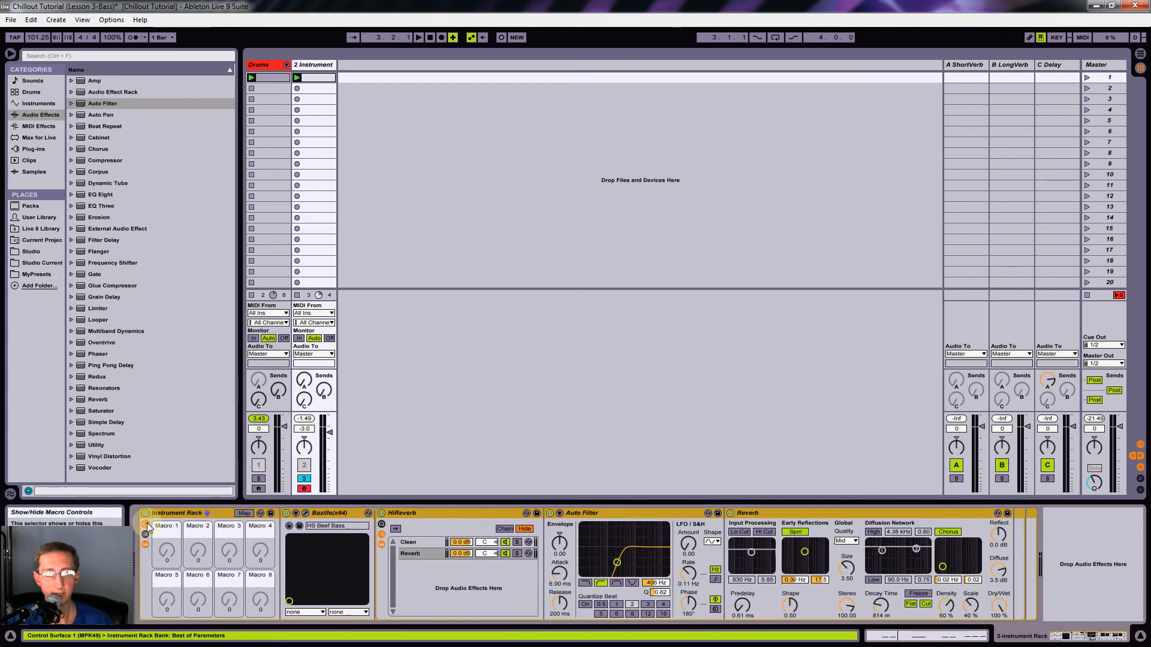
left_click(244, 515)
left_click(464, 552)
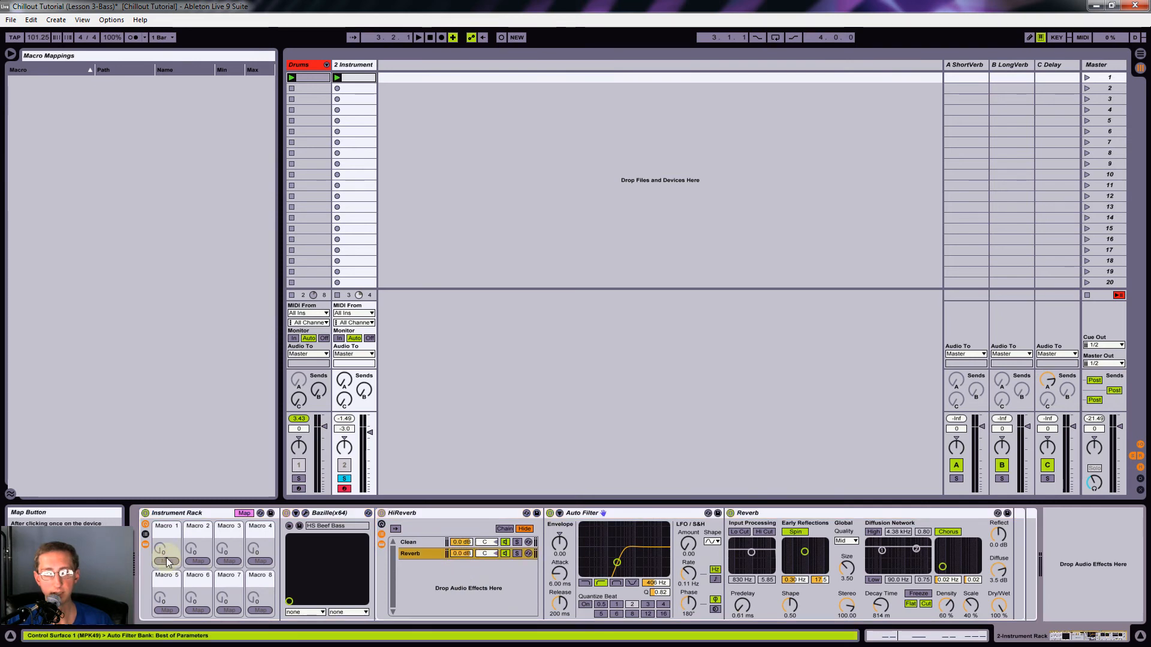
left_click(382, 524)
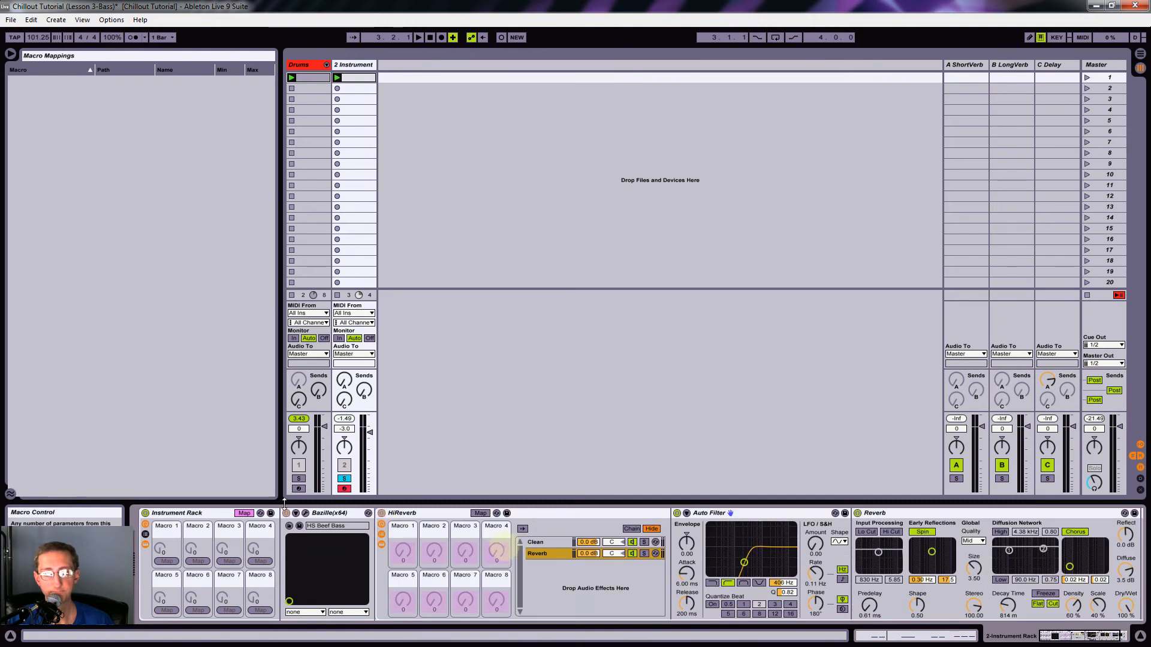
left_click(244, 513)
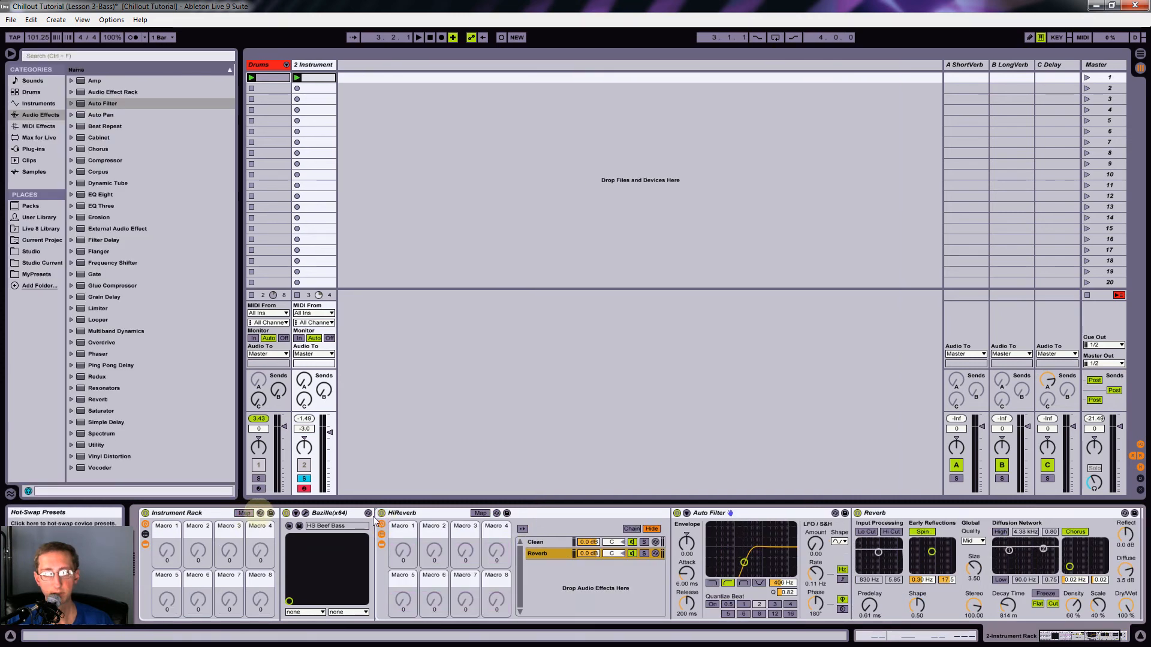
- Map the Reverb chain's volume to HiReverb's Macro 1 and the Reverb's decay time to its Macro 2
left_click(481, 513)
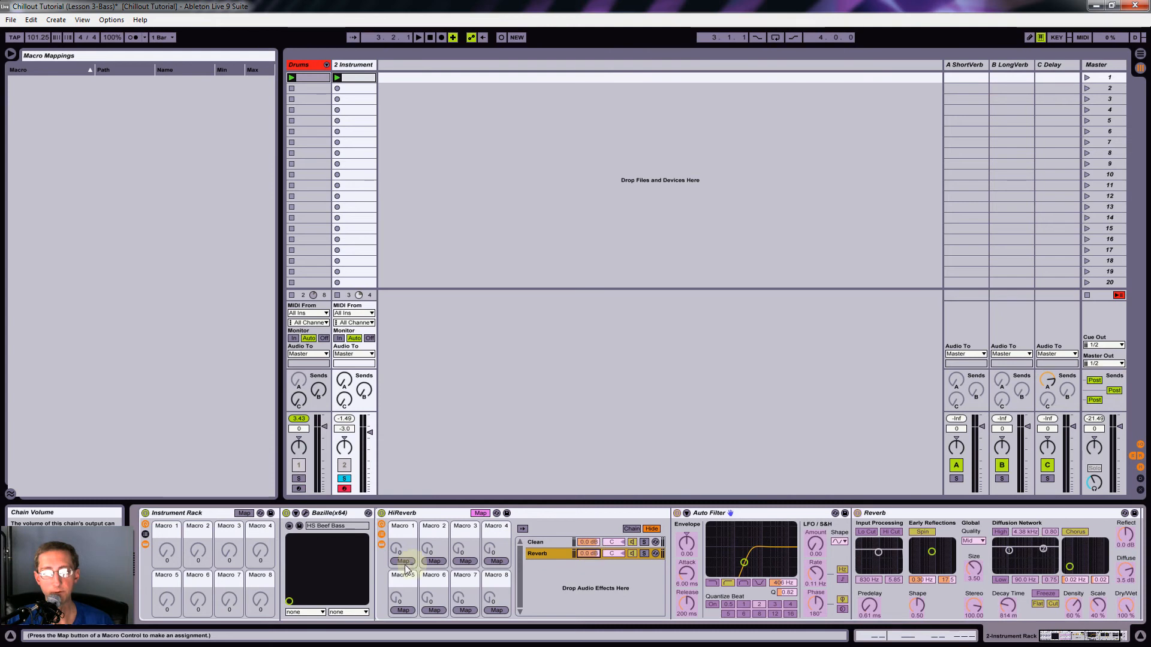
left_click(403, 561)
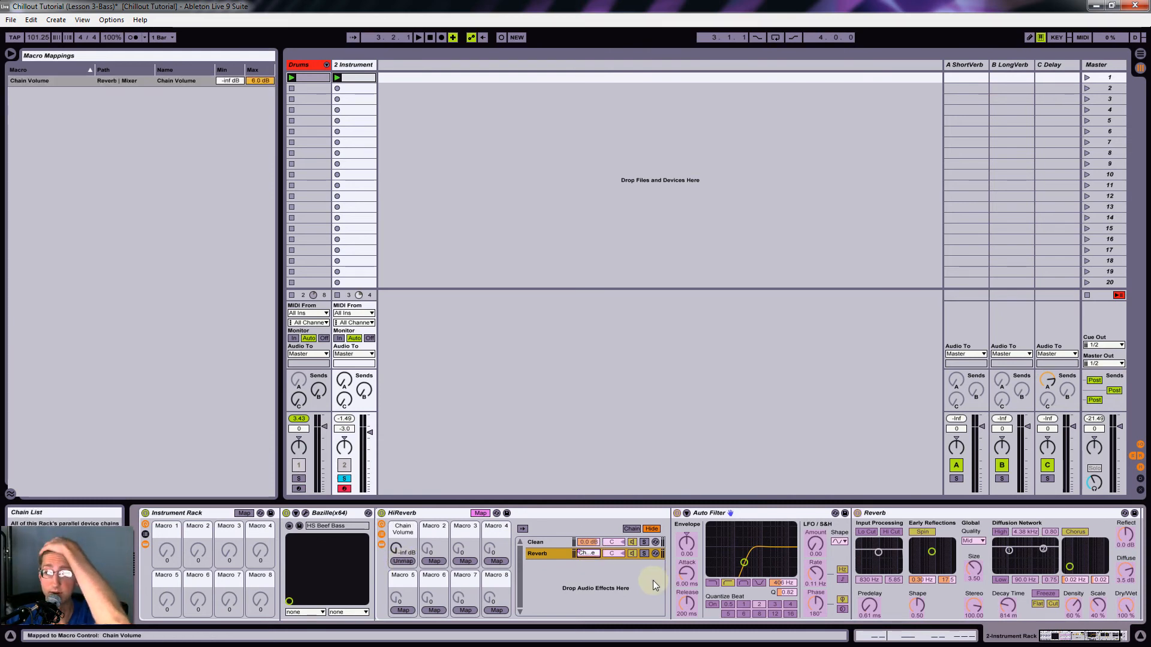
left_click(1008, 607)
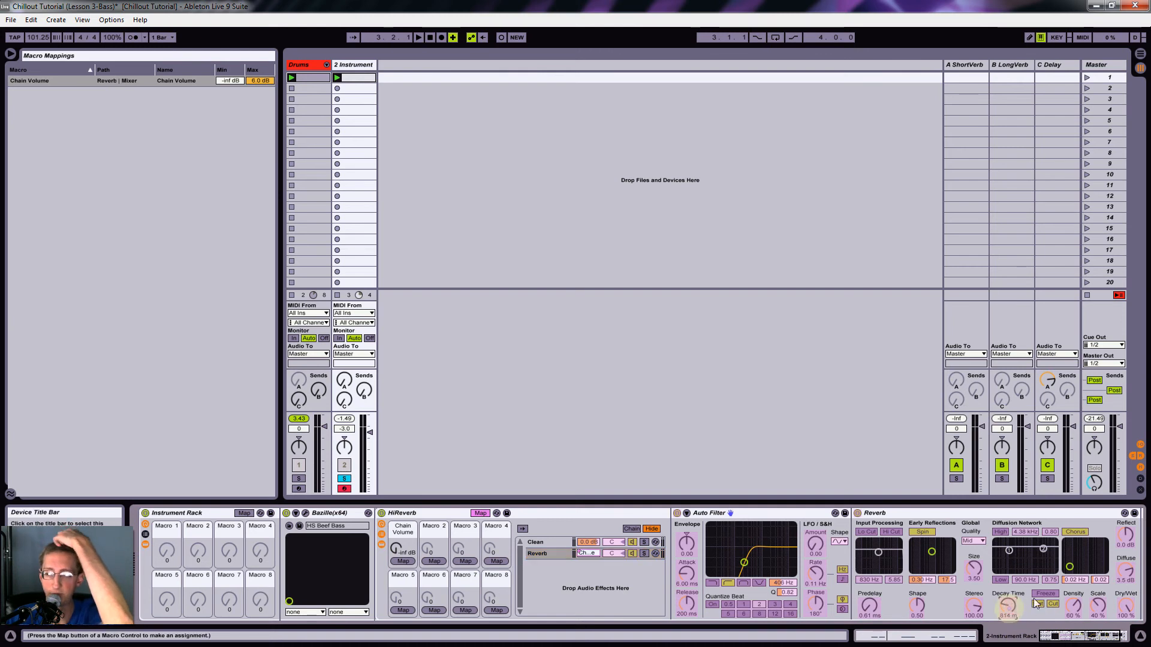
left_click(443, 561)
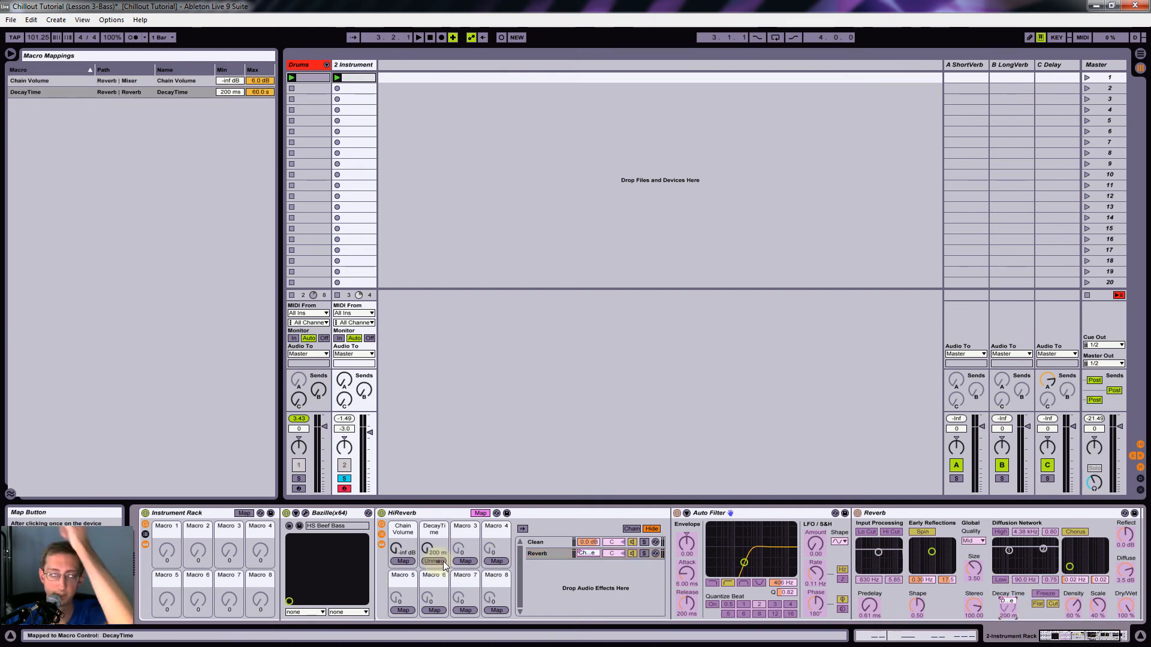
- Map HiReverb's Chain Volume and DecayTime macros to Macro 1 and Macro 2 of the outer instrument rack
left_click(246, 514)
left_click(404, 554)
left_click(165, 563)
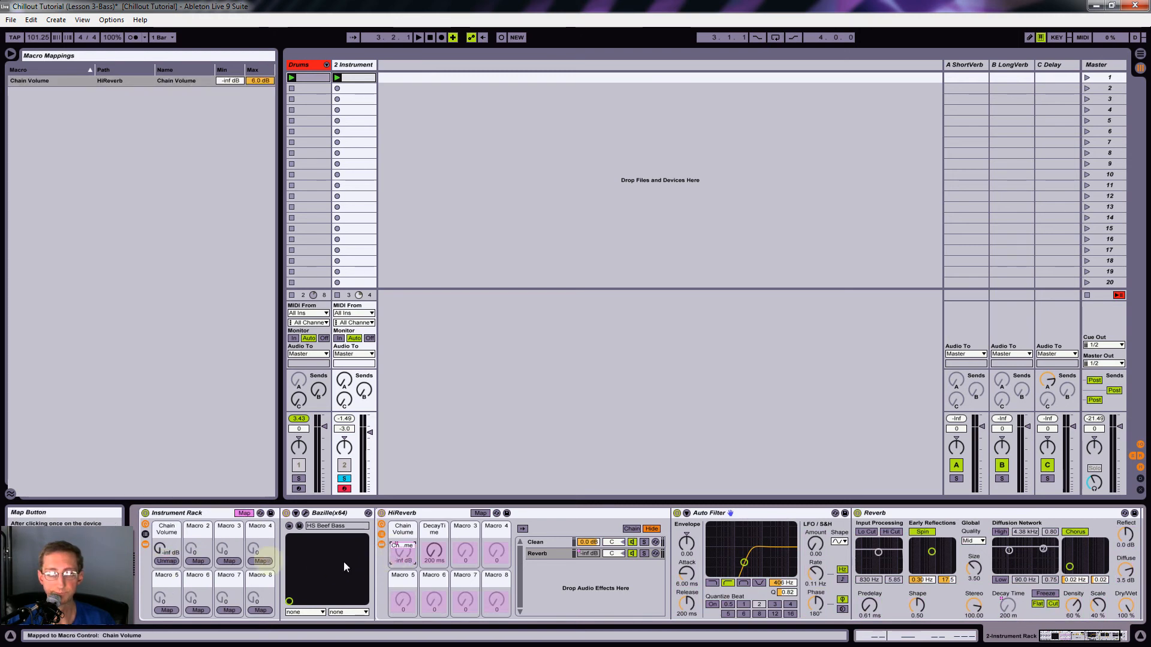
left_click(198, 562)
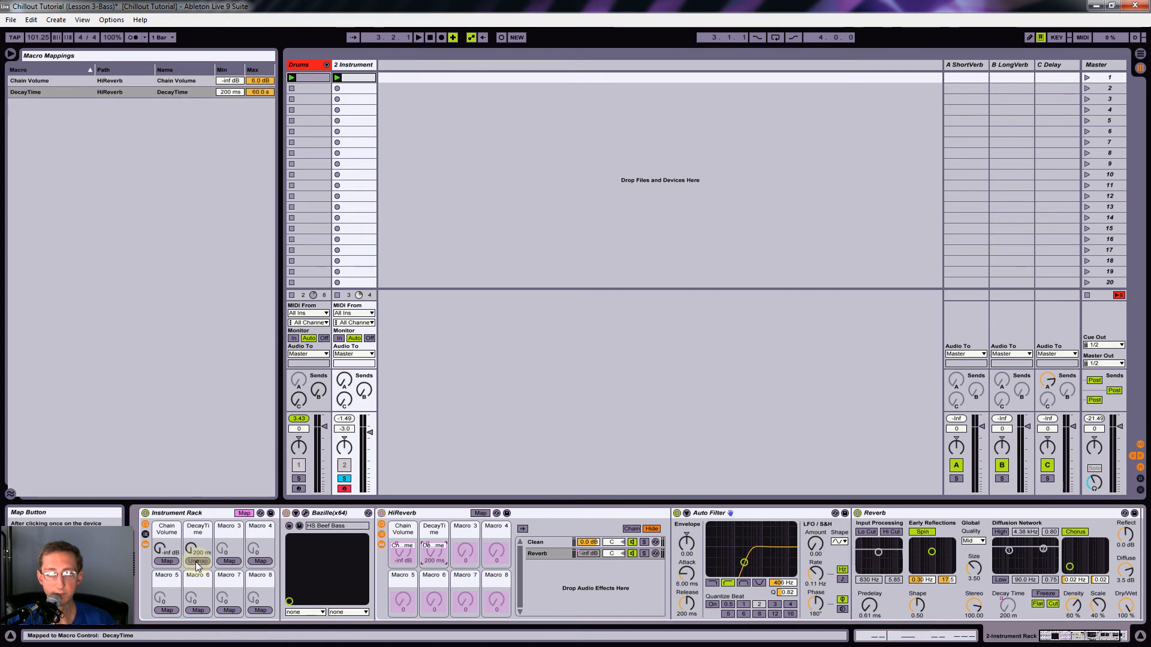
- Rename the instrument rack's first two macros Reverb Volume and Reverb Time
left_click(166, 532)
type("Reverb")
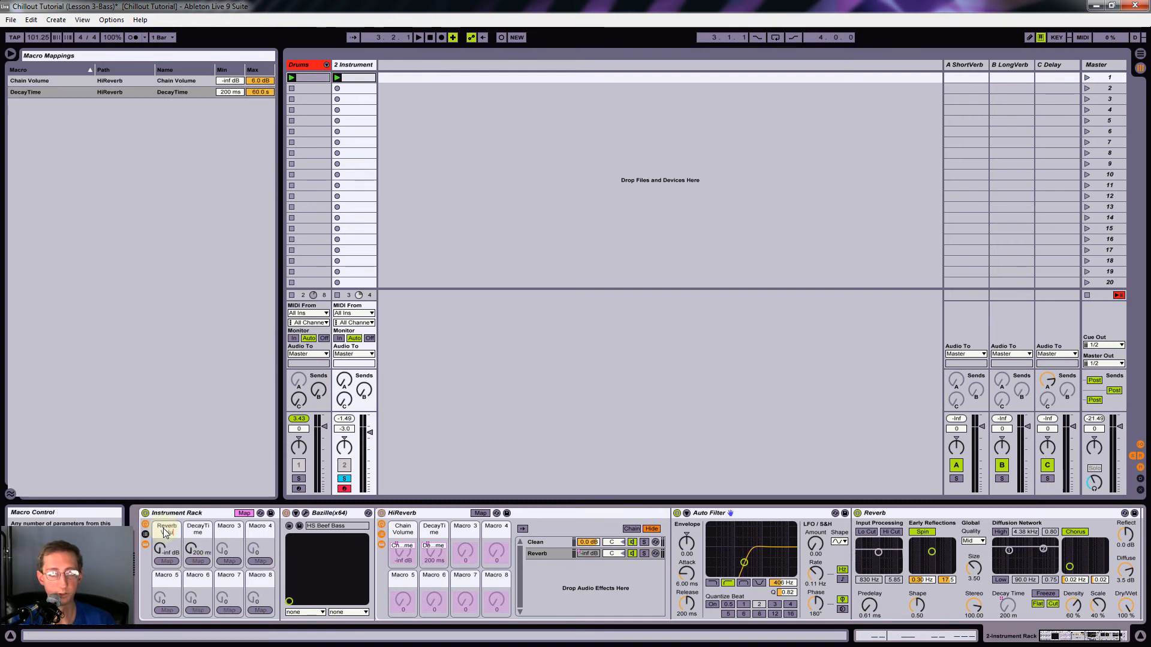
type(" Volume")
key("Return")
left_click(192, 531)
type("Reverb Time")
key("Return")
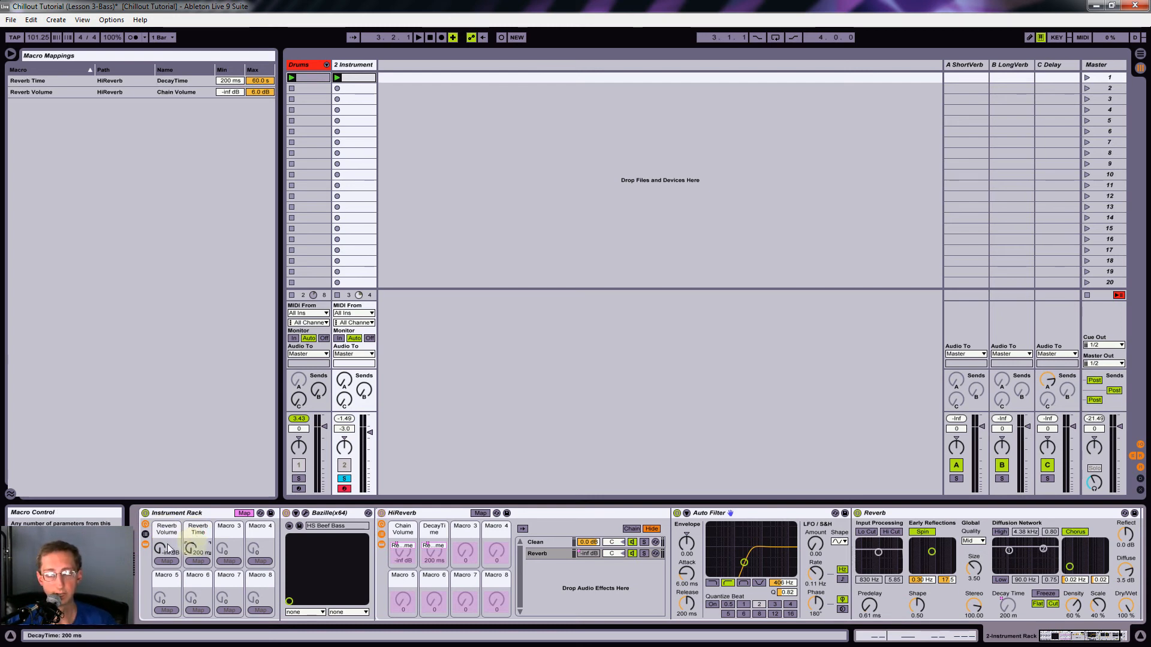
- Turn the Reverb Volume macro fully up and cap its mapping at 0.0 dB while auditioning a Reverb Time of about 1 s
left_click_drag(162, 551, 162, 468)
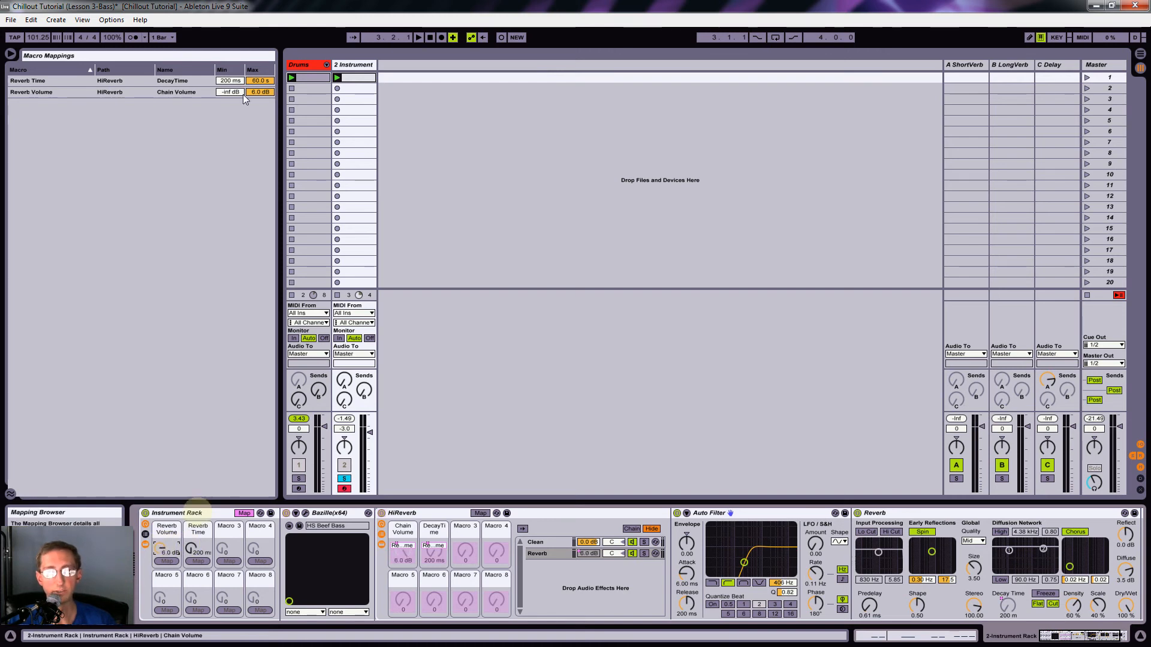
left_click(265, 93)
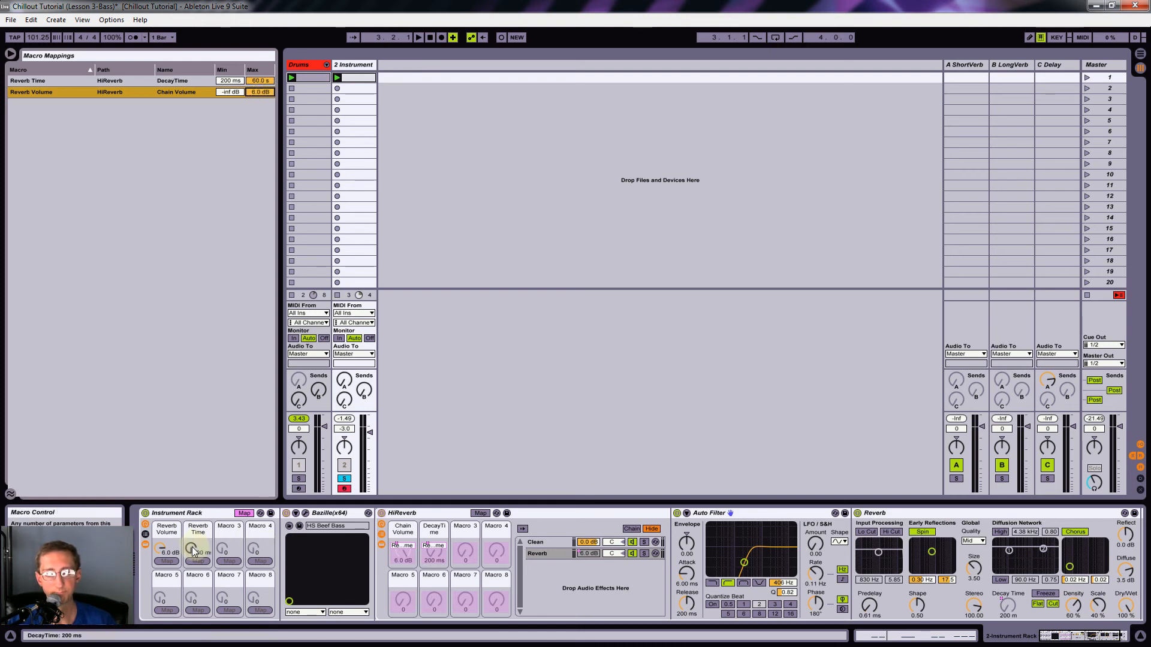
key("space")
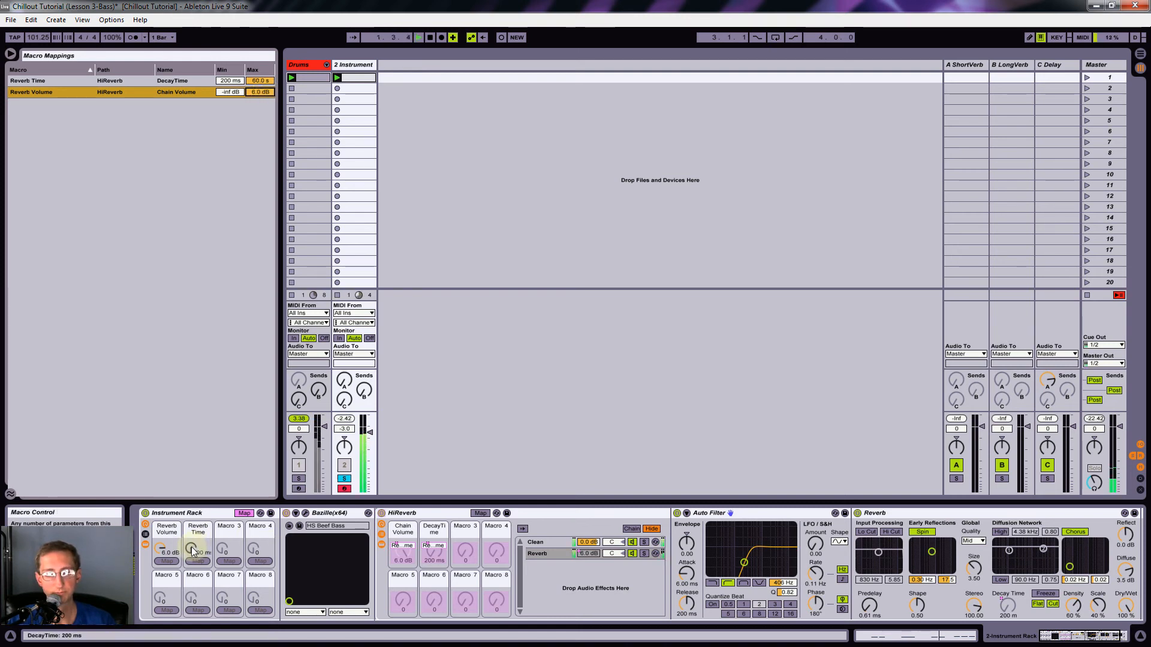
left_click_drag(191, 552, 193, 547)
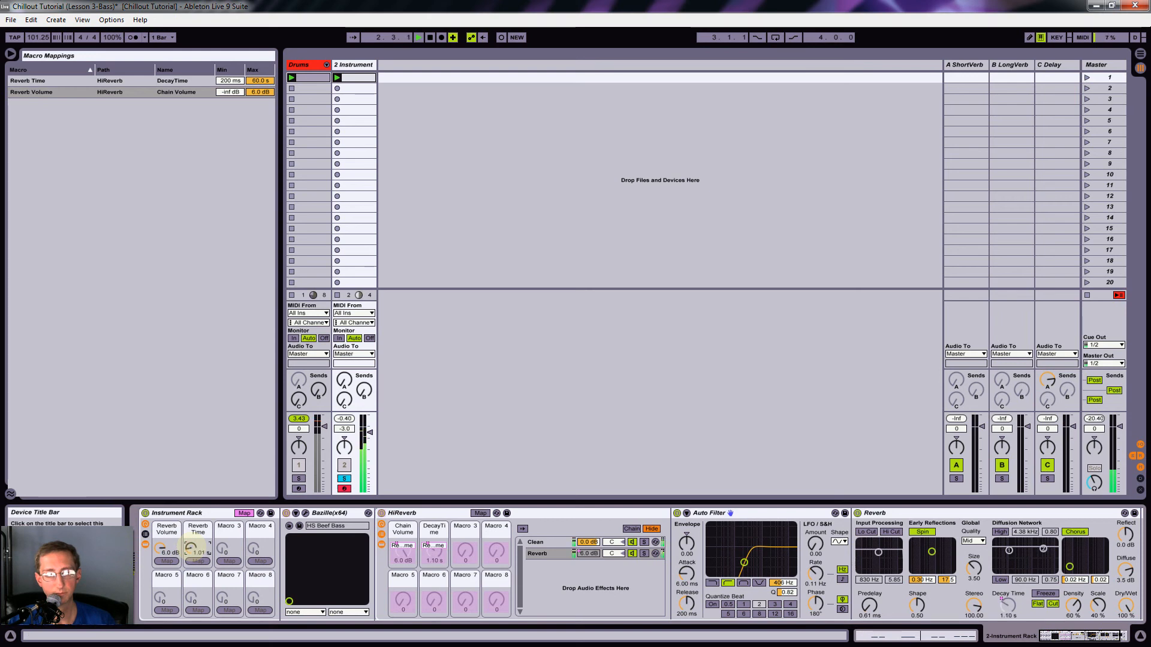
left_click(264, 95)
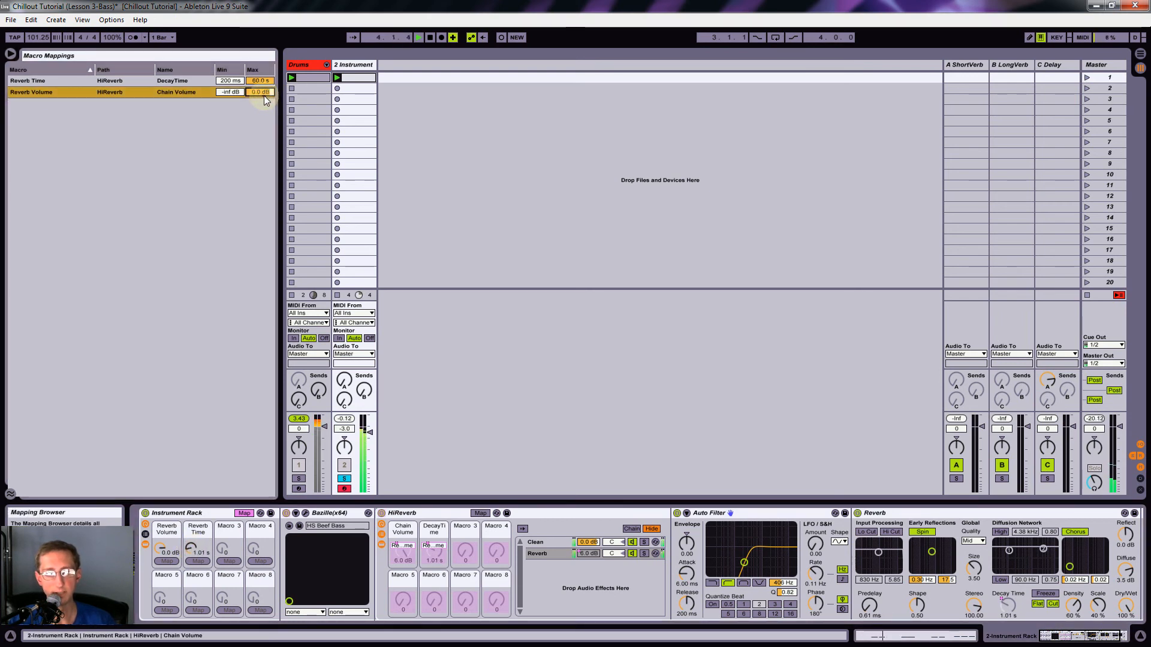
- Limit the Reverb Time mapping's maximum to about 1.2 s during playback
left_click(191, 547)
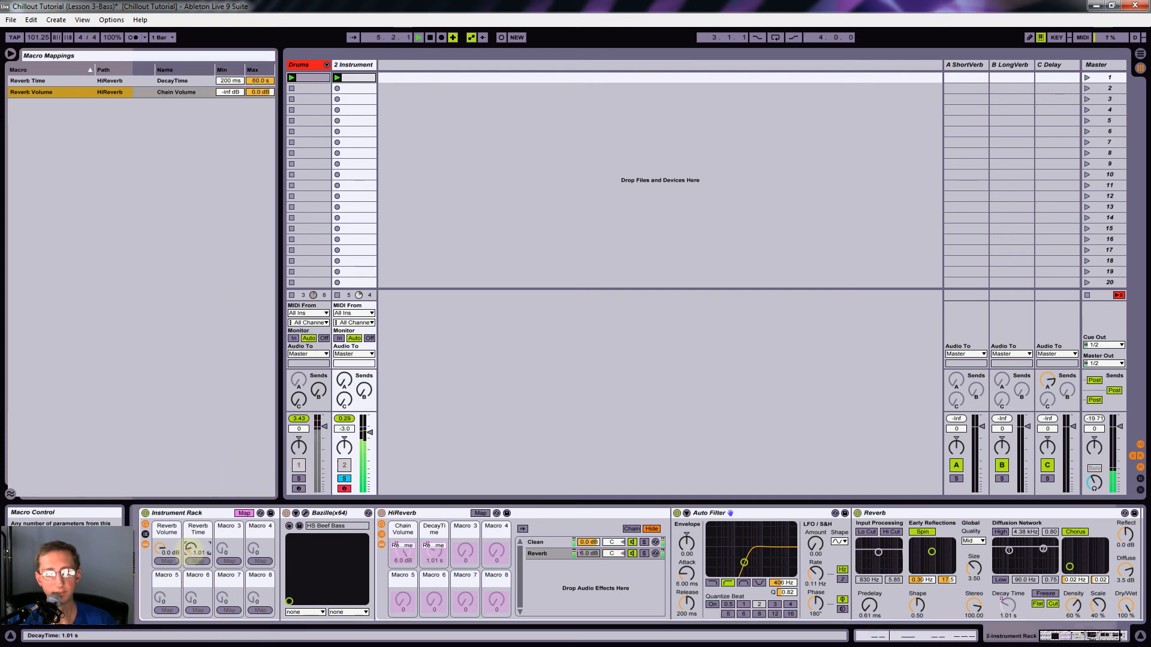
left_click(258, 82)
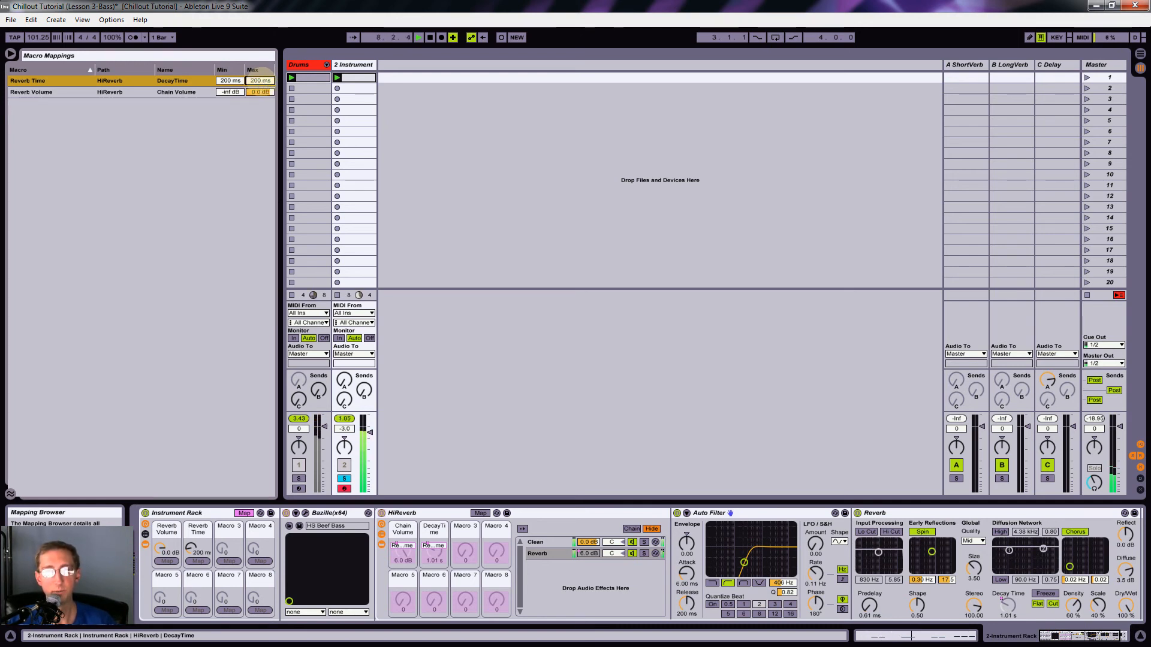
key("Return")
left_click_drag(260, 82, 261, 83)
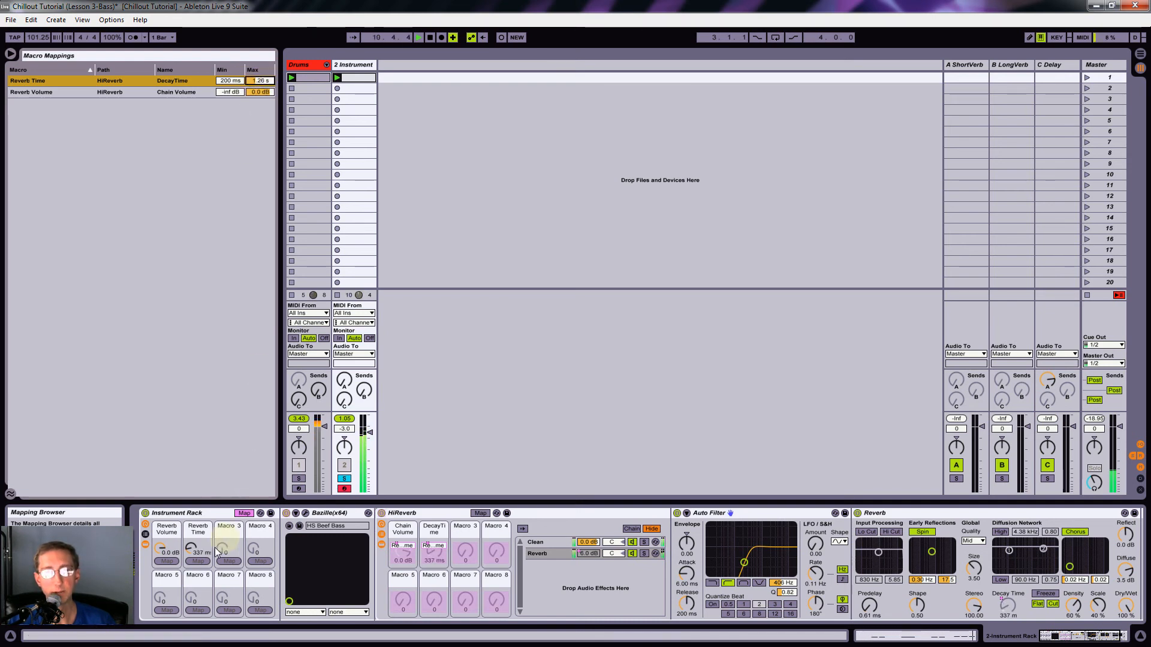
- Try the Reverb Time macro at about 620 ms and lower the Reverb Volume macro to about -12.8 dB during playback
left_click_drag(194, 552, 161, 548)
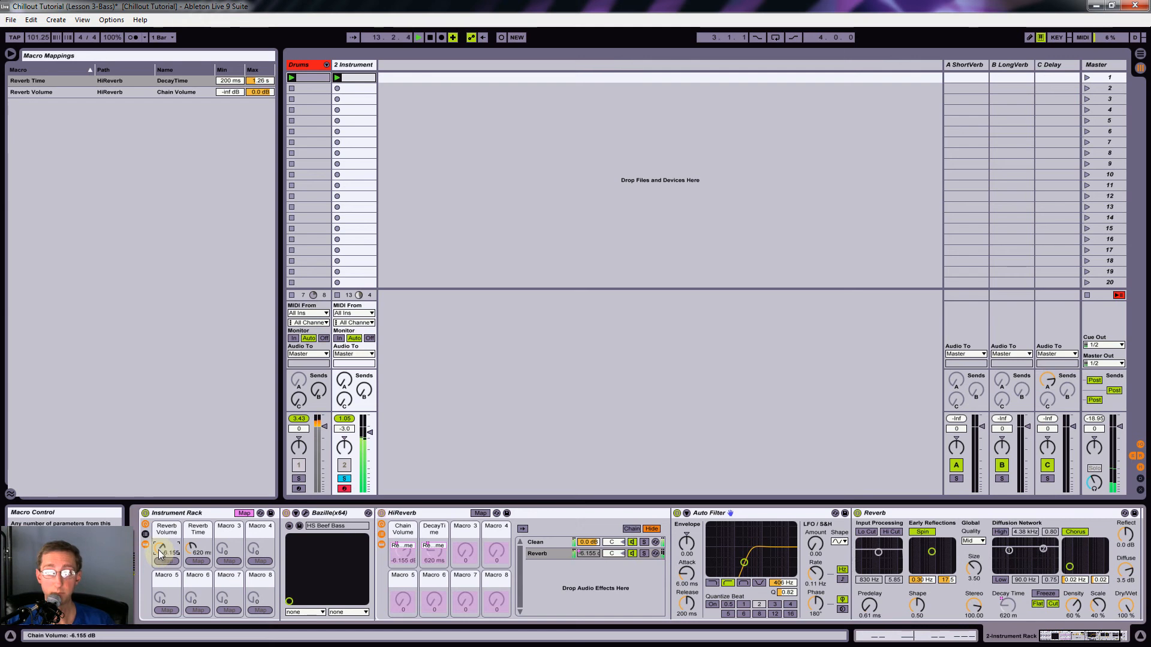
left_click_drag(161, 555, 161, 554)
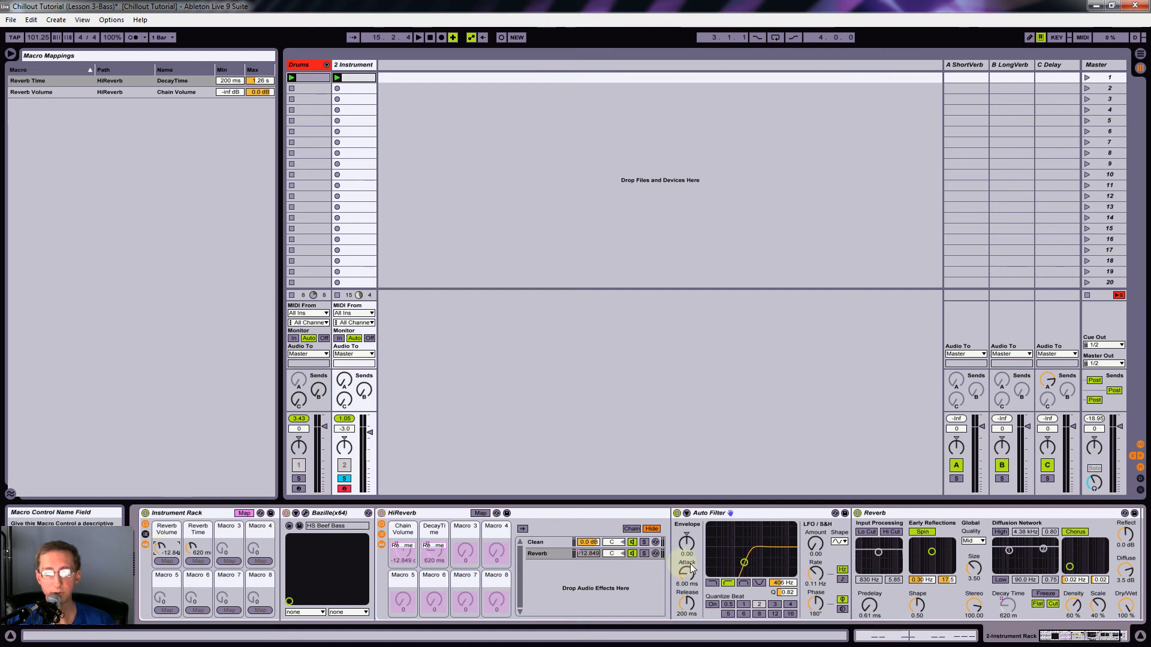
- Examine the devices inside HiReverb's Reverb and Clean chains, comparing how each chain filters the bass
left_click(545, 556)
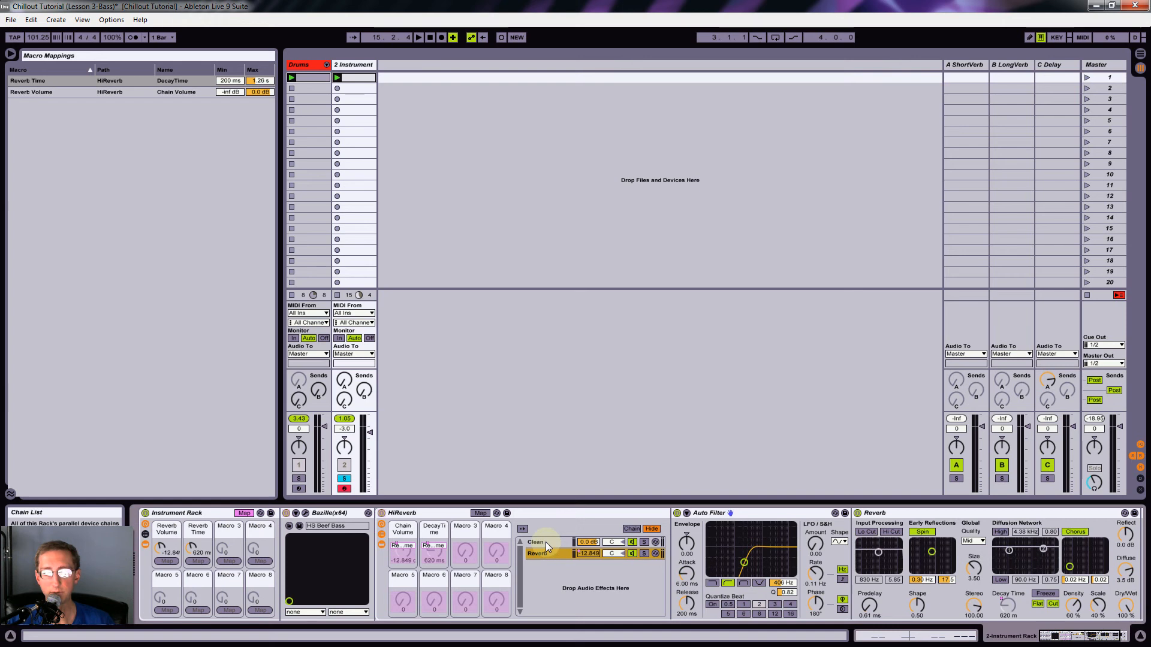
left_click(546, 542)
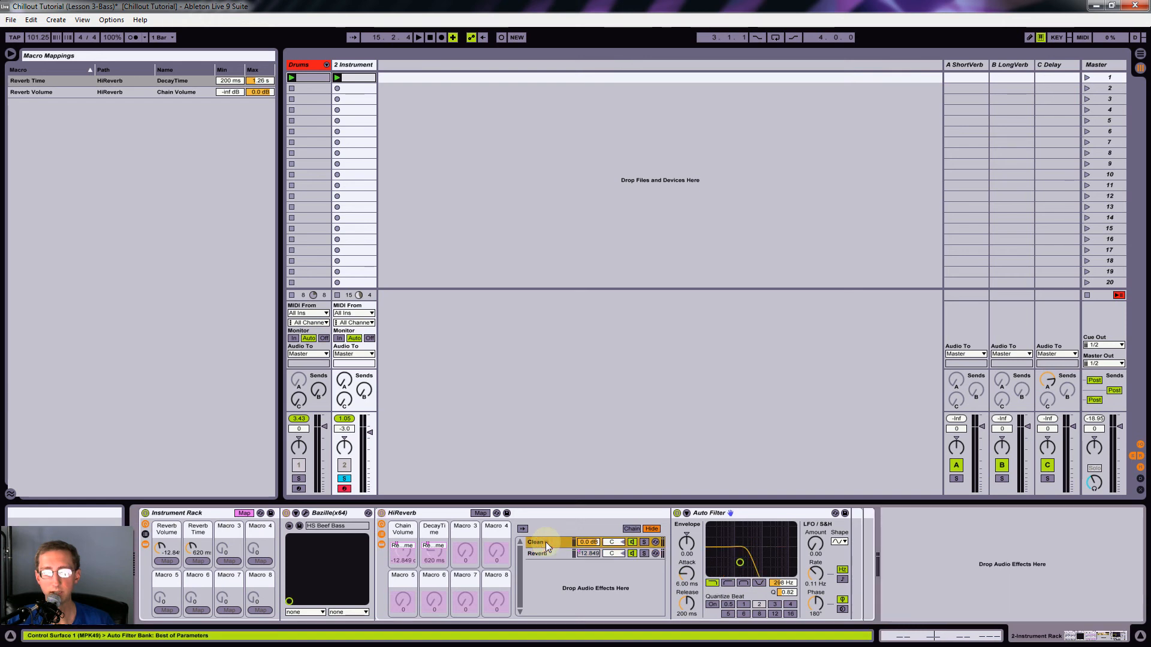
left_click(750, 514)
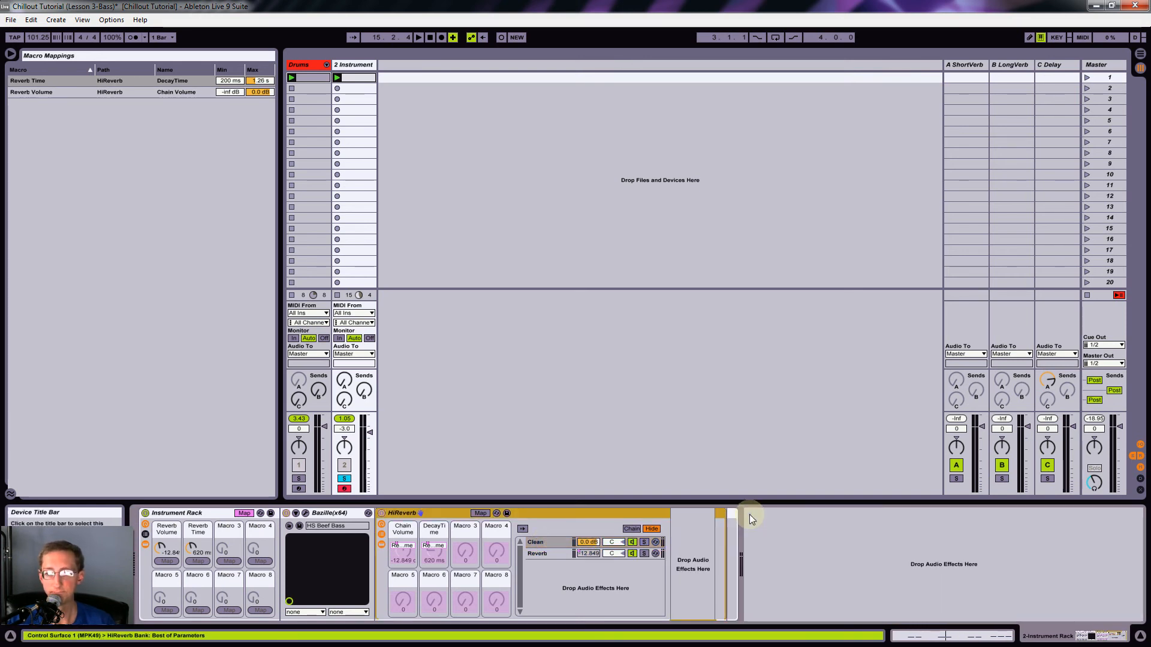
left_click(545, 555)
- During playback, set the Reverb Volume macro to about -5.6 dB and Reverb Time to about 576 ms, and leave macro mapping mode
key("space")
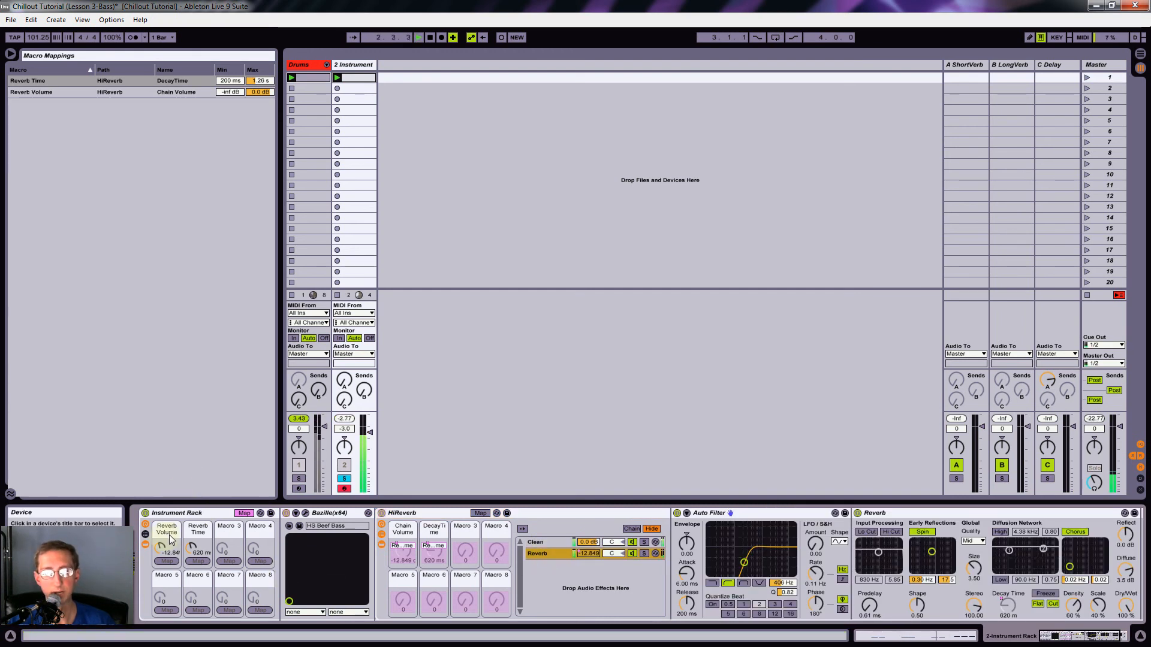
mouse_move(159, 548)
left_mouse_down()
mouse_move(159, 515)
mouse_move(191, 554)
mouse_move(159, 550)
left_mouse_up()
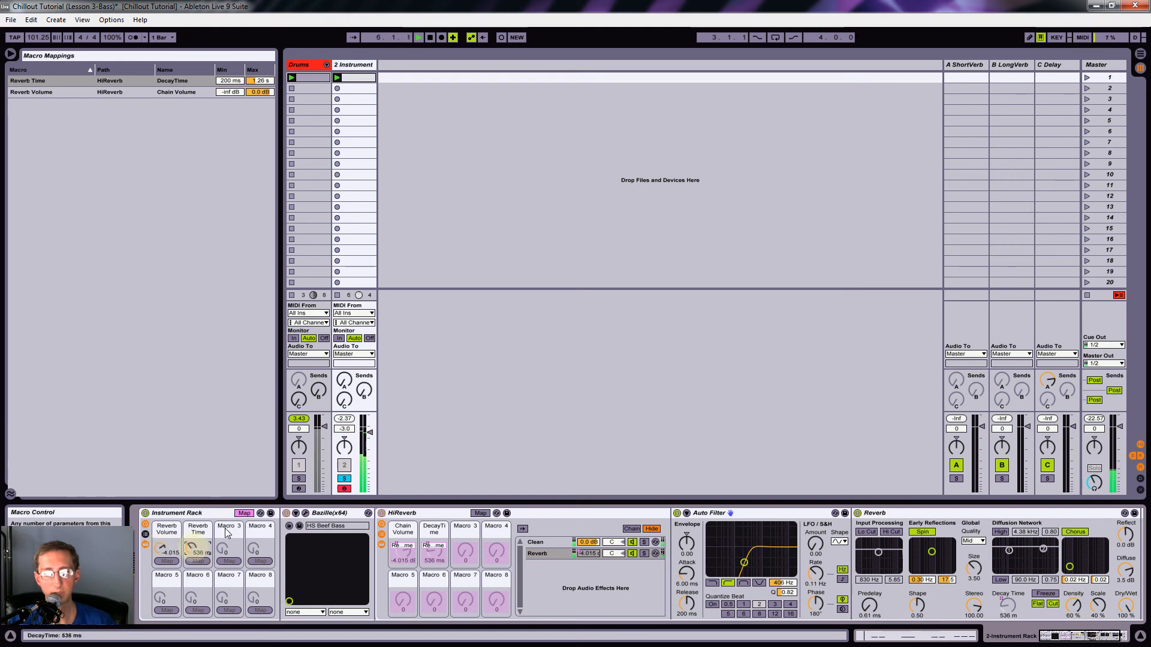
left_click(244, 514)
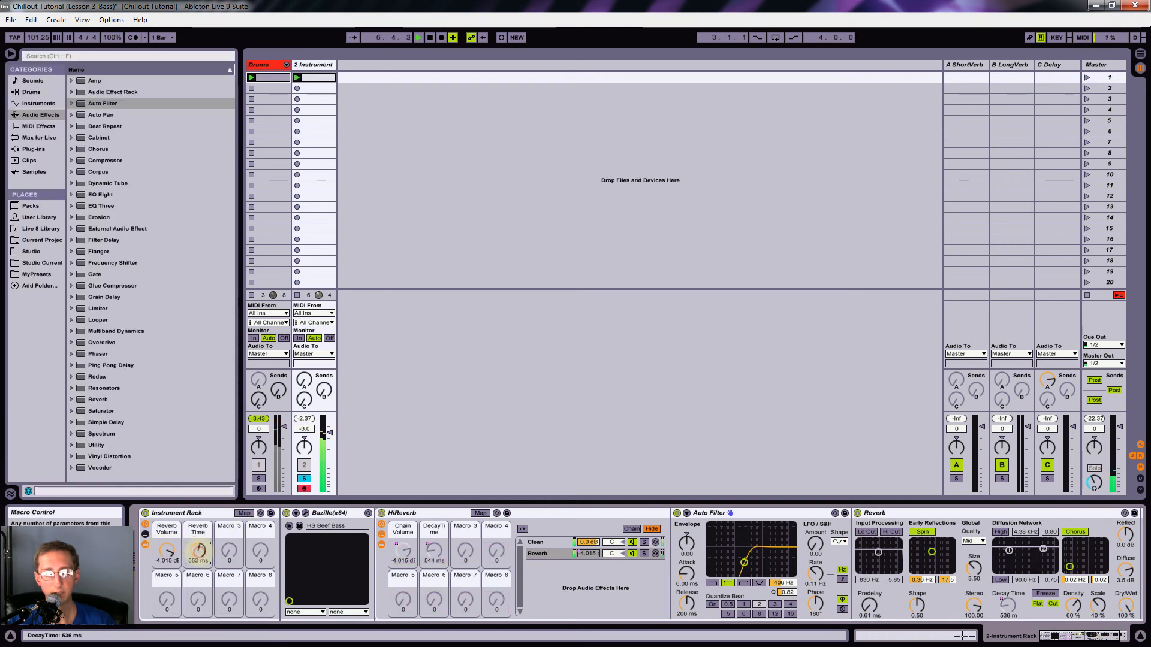
left_click_drag(198, 551, 198, 547)
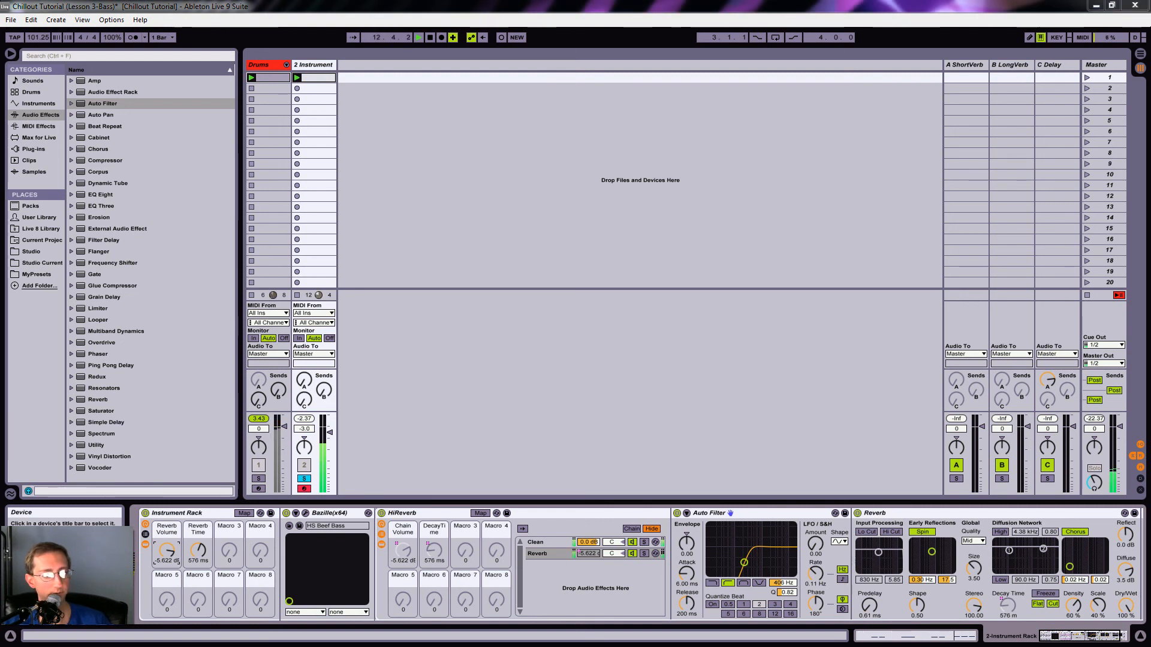
- Rename the instrument track Bass and colour it orange
left_click(310, 63)
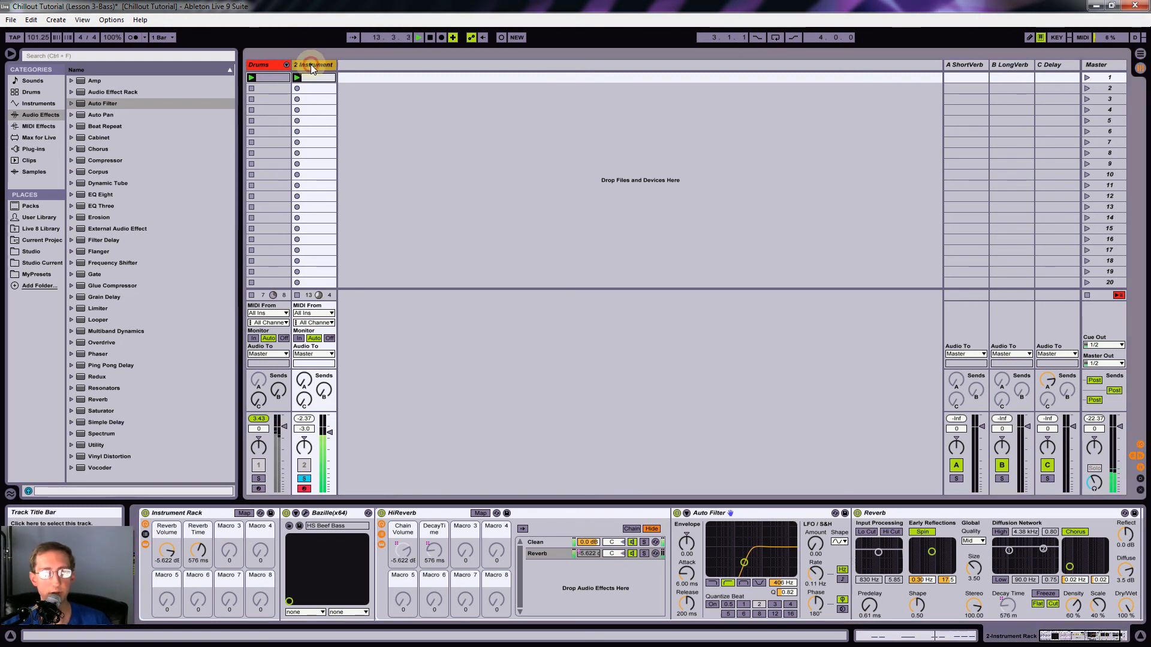
key("ctrl+r")
type("Bass")
key("Return")
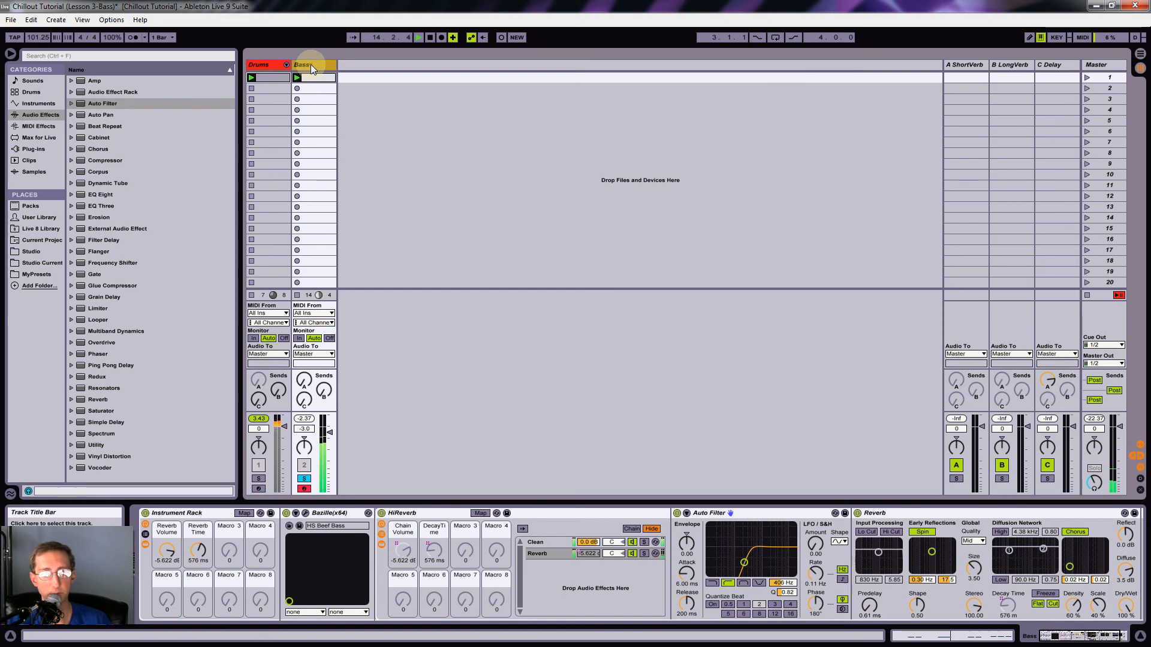
right_click(310, 64)
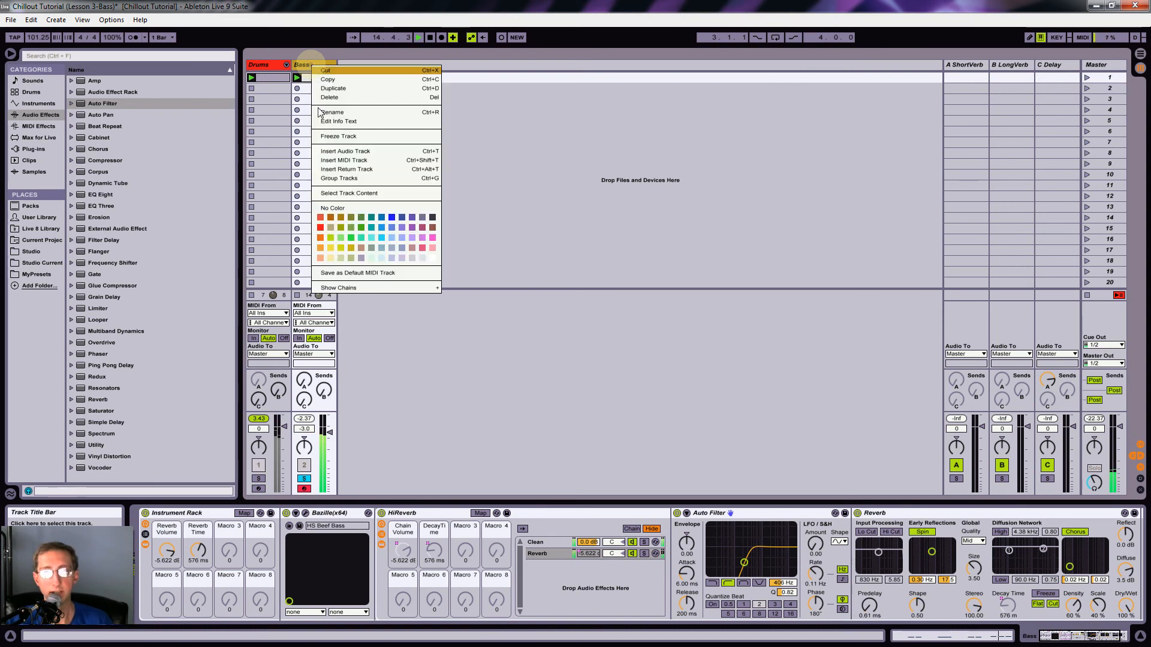
left_click(318, 246)
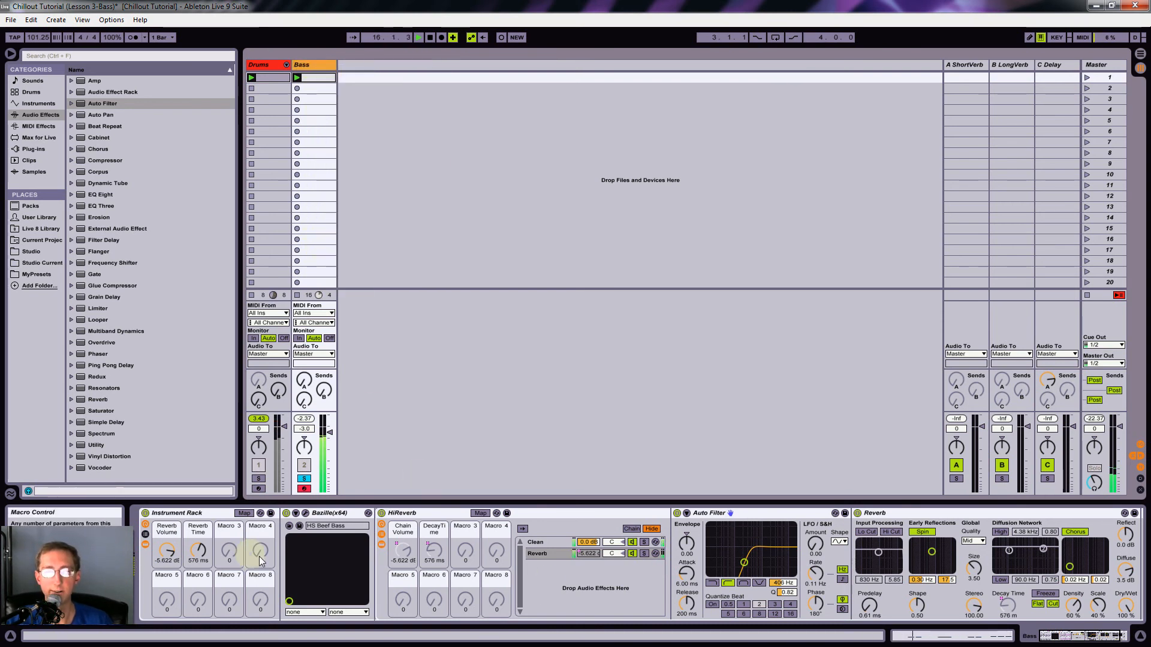
- Insert a Compressor between Bazille and HiReverb, with a threshold of about -9 dB and a 3.41:1 ratio, and stop playback
mouse_move(101, 160)
left_mouse_down()
mouse_move(306, 540)
mouse_move(433, 548)
mouse_move(433, 559)
mouse_move(424, 540)
mouse_move(393, 538)
mouse_move(430, 555)
left_mouse_up()
left_click(431, 554)
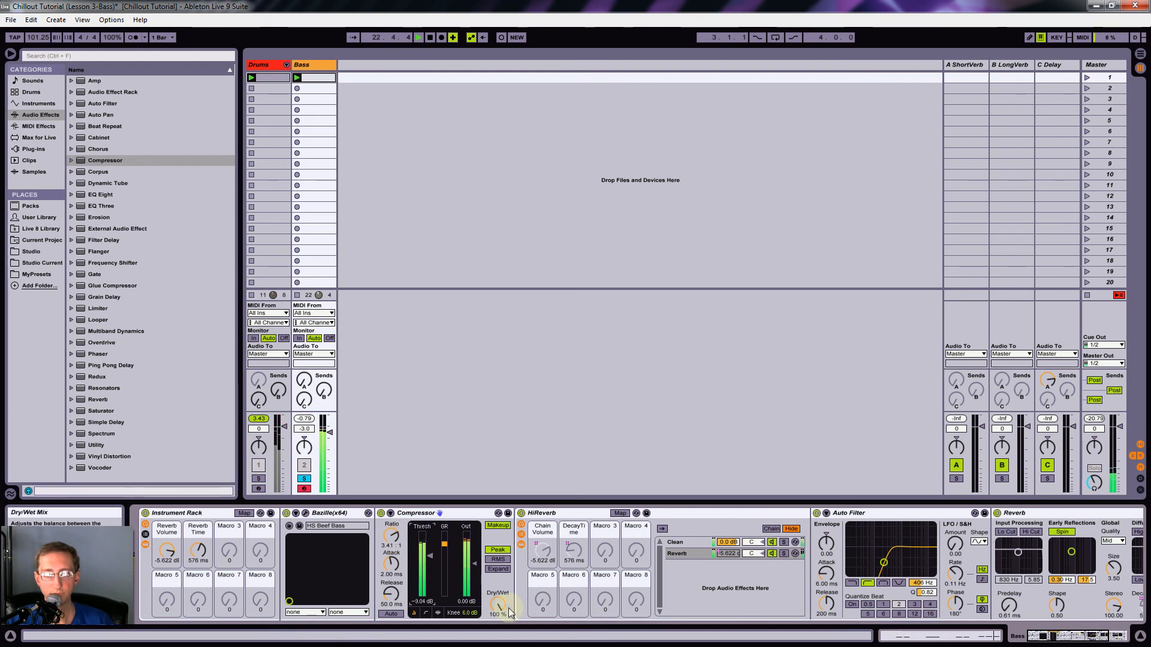
key("space")
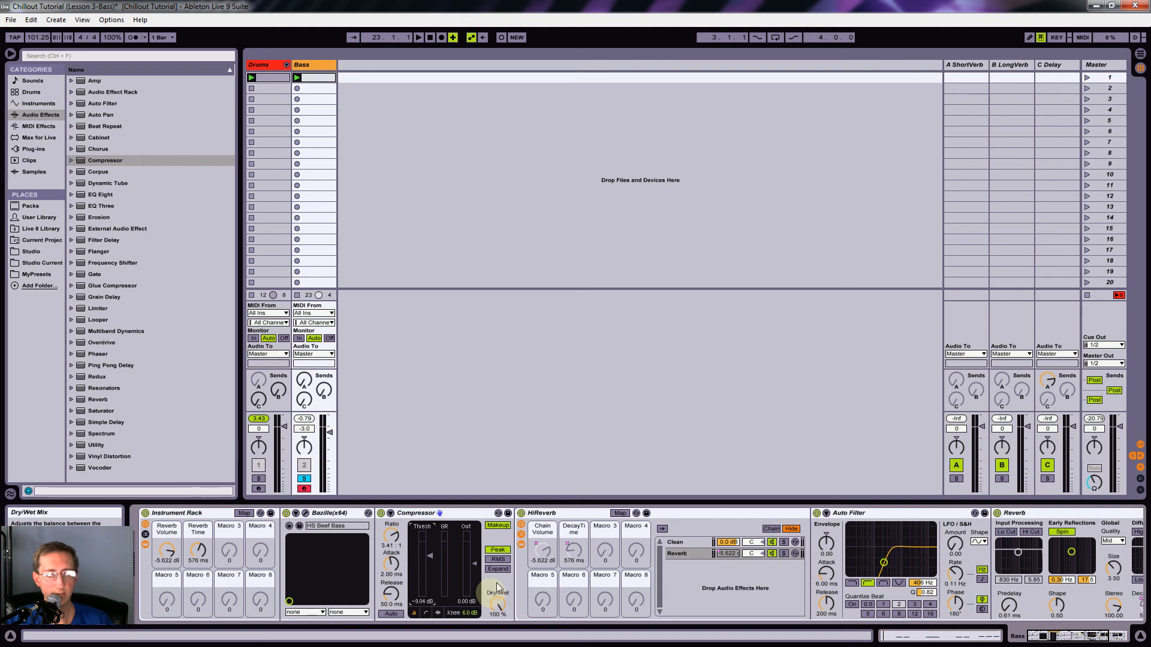
- Inspect the velocity modulation routing to the filters in Bazille's editor, and close the editor
left_click(307, 514)
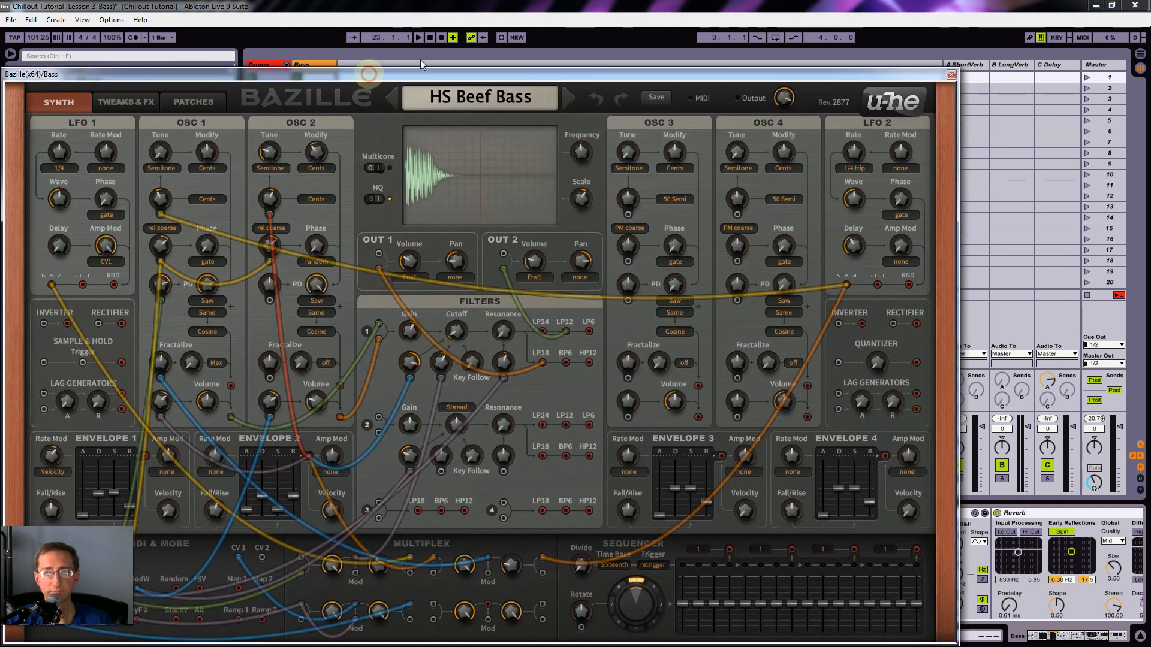
left_click_drag(369, 73, 502, 30)
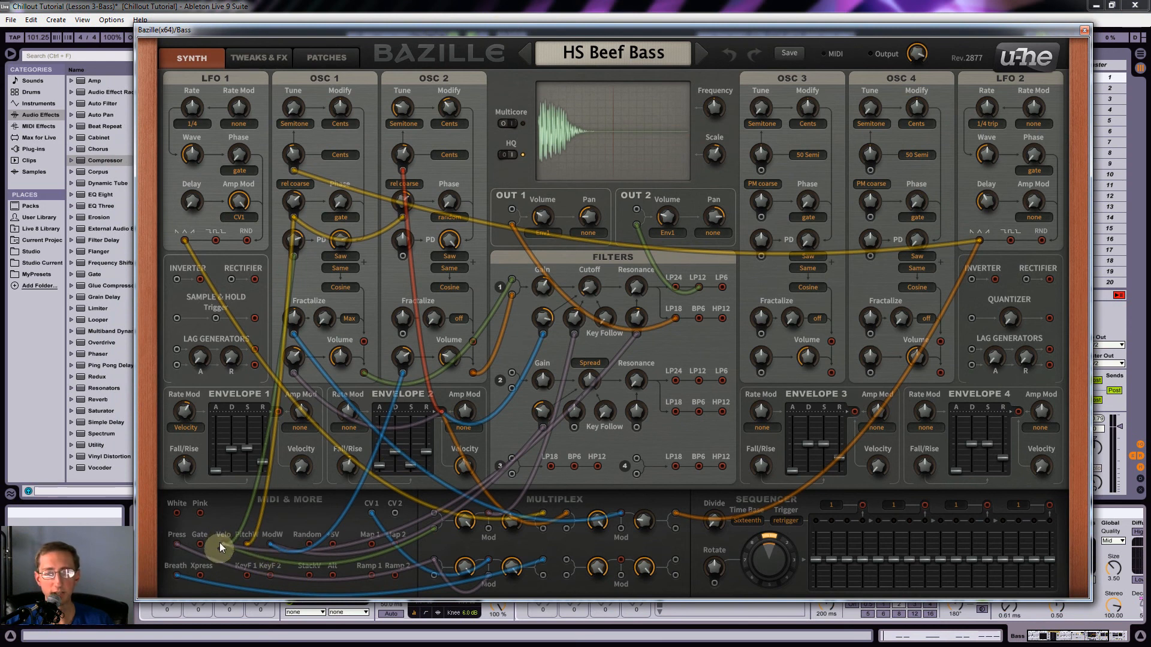
left_click_drag(224, 543, 545, 433)
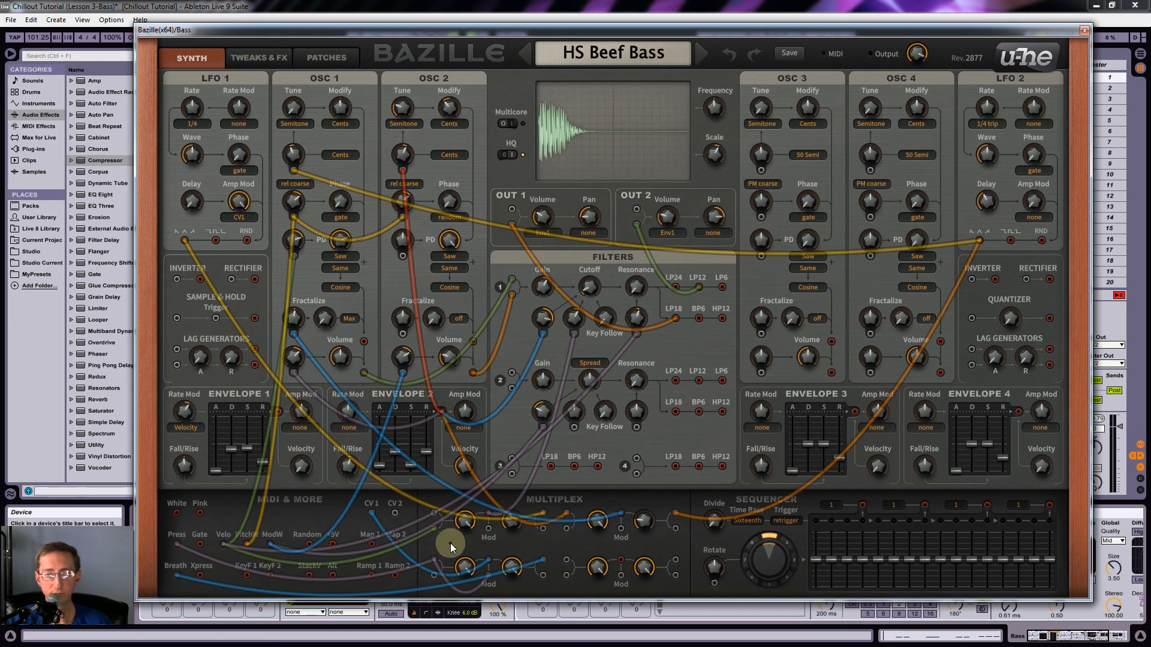
left_click(1084, 30)
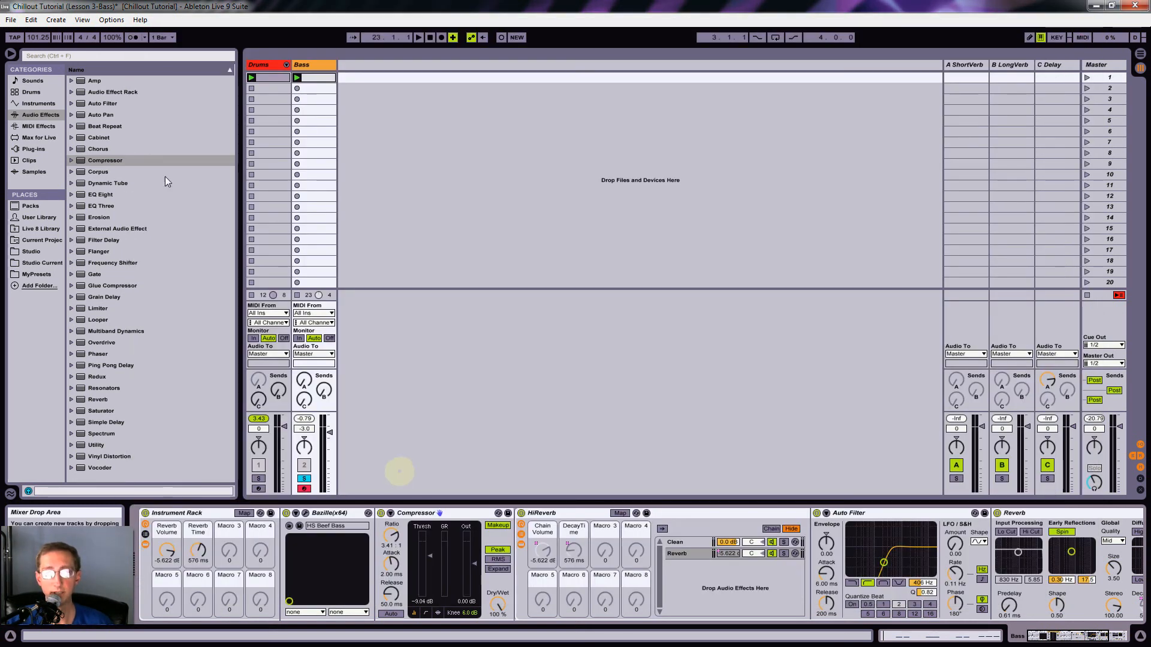
- Insert a Velocity MIDI effect before Bazille in the instrument rack and try its Out Hi control during playback
left_click(37, 126)
left_click(99, 160)
left_click_drag(225, 479, 284, 560)
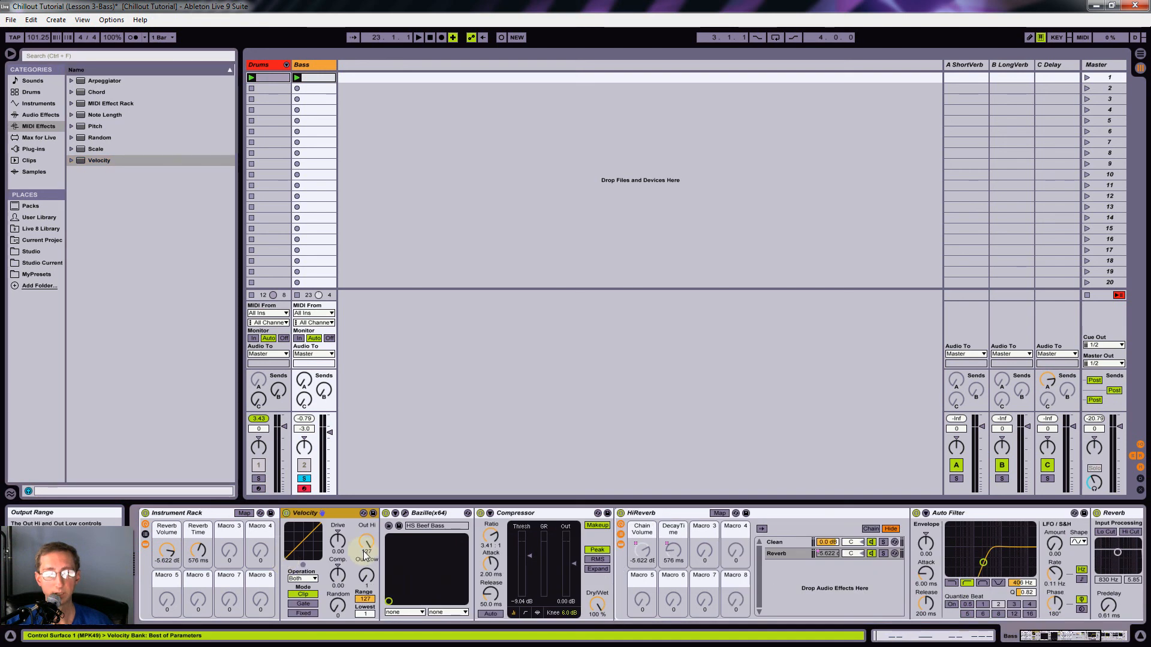
key("space")
mouse_move(367, 542)
left_mouse_down()
mouse_move(367, 612)
mouse_move(367, 541)
left_mouse_up()
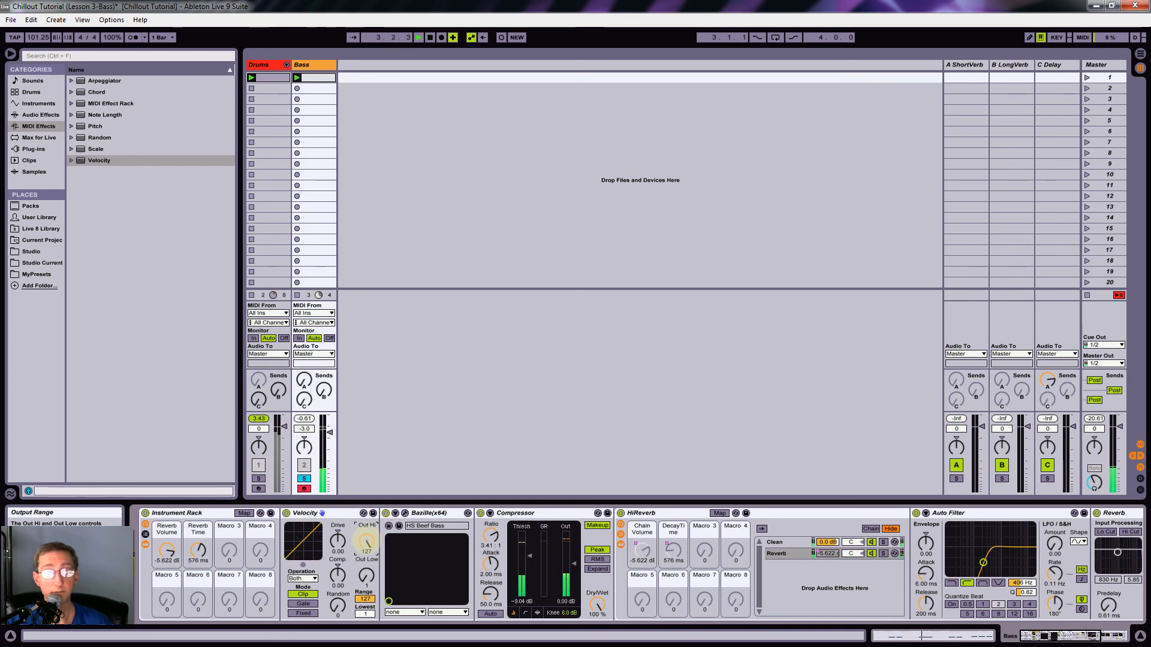
- Map the Velocity effect's Out Hi to Macro 3 of the instrument rack and name the macro Cutoff
left_click(244, 513)
left_click(366, 541)
left_click(229, 561)
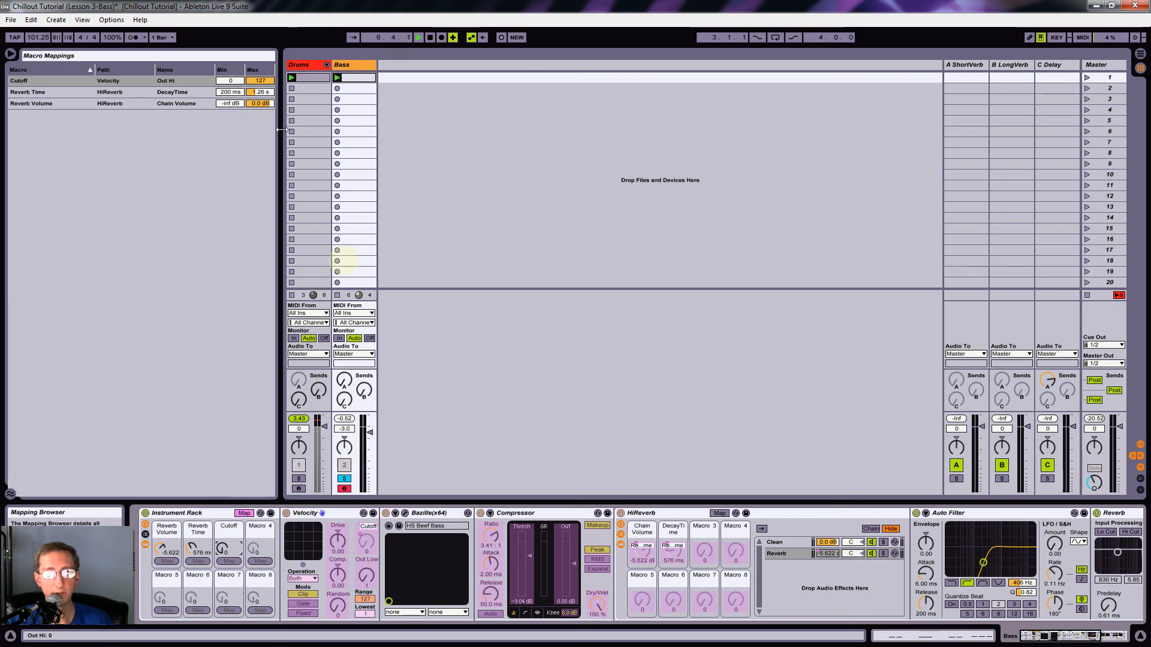
- Set the Cutoff mapping's minimum to 6, turn the Cutoff macro up to 127, and leave macro mapping mode
left_click(231, 81)
type("1")
left_click(221, 183)
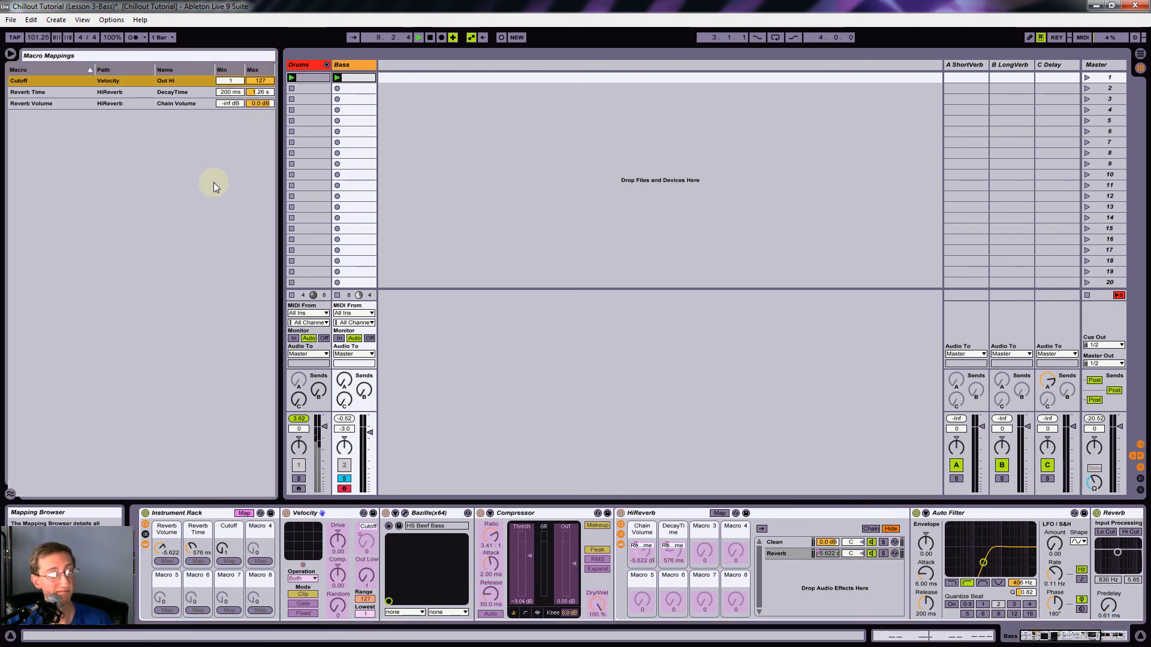
left_click_drag(234, 80, 235, 82)
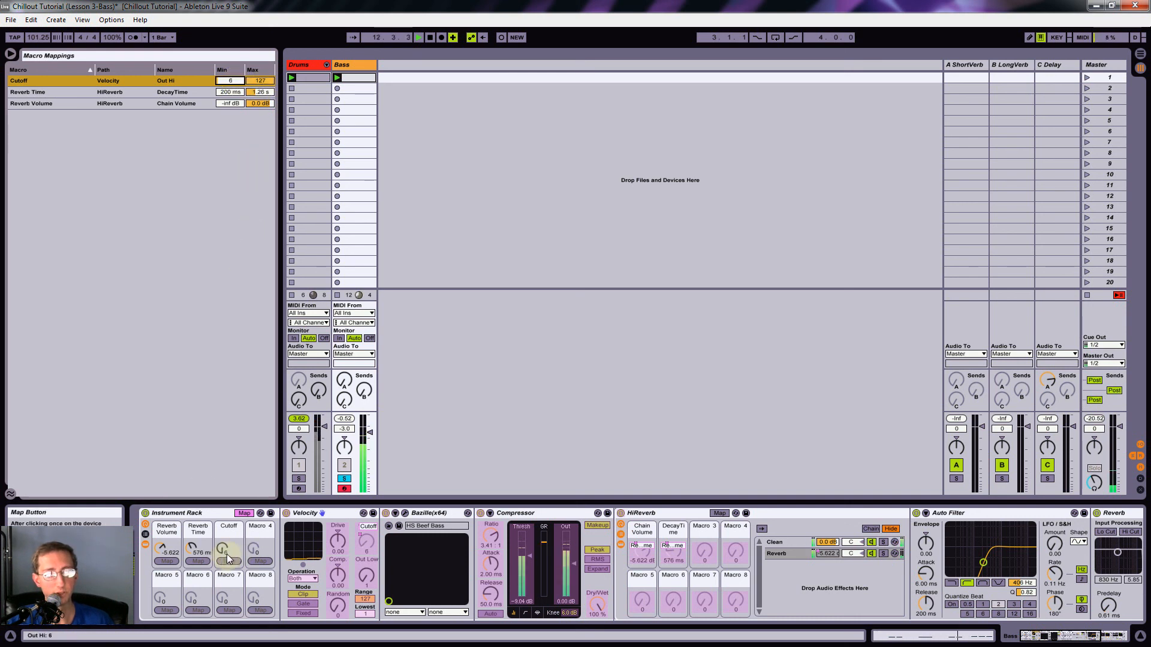
left_click_drag(225, 553, 225, 514)
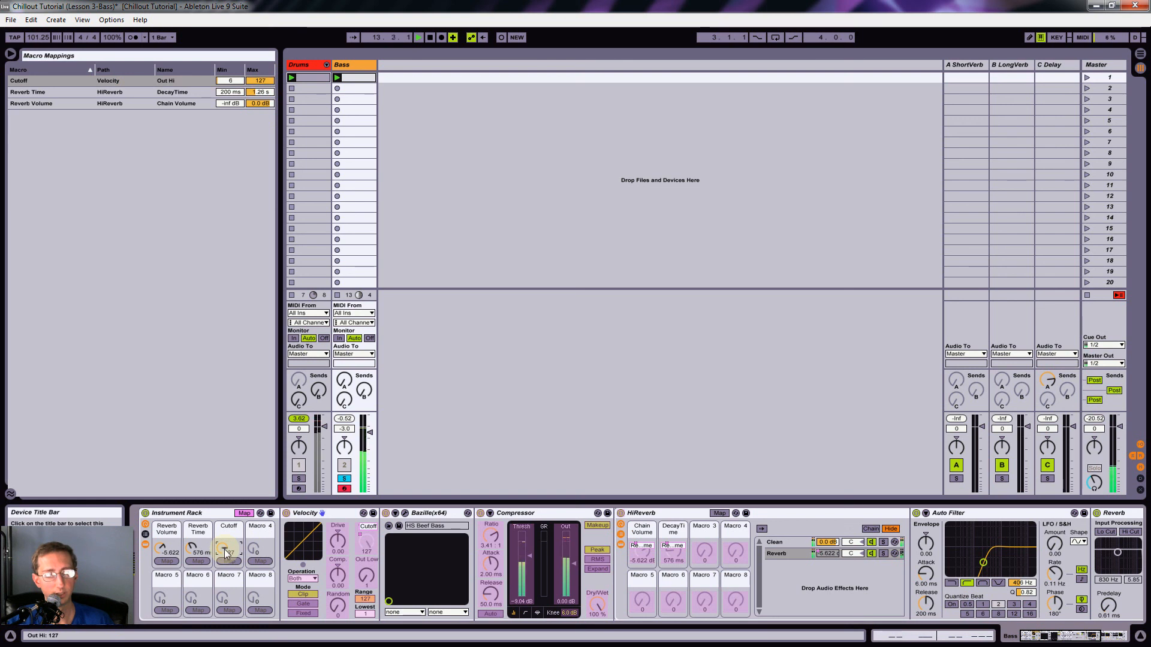
left_click(244, 514)
- In the Bass clip, raise the velocity of the F2 note at 1.4.3 to 120 and audition the clip
double_click(311, 78)
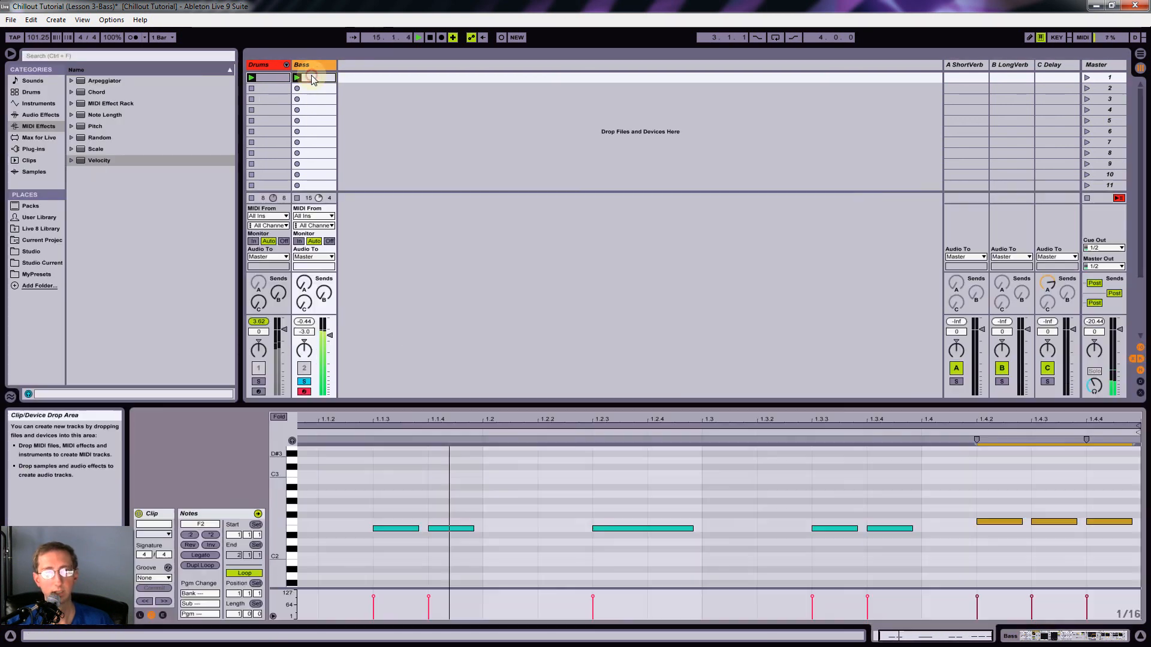
left_click(1051, 521)
left_click_drag(1051, 519, 1051, 513)
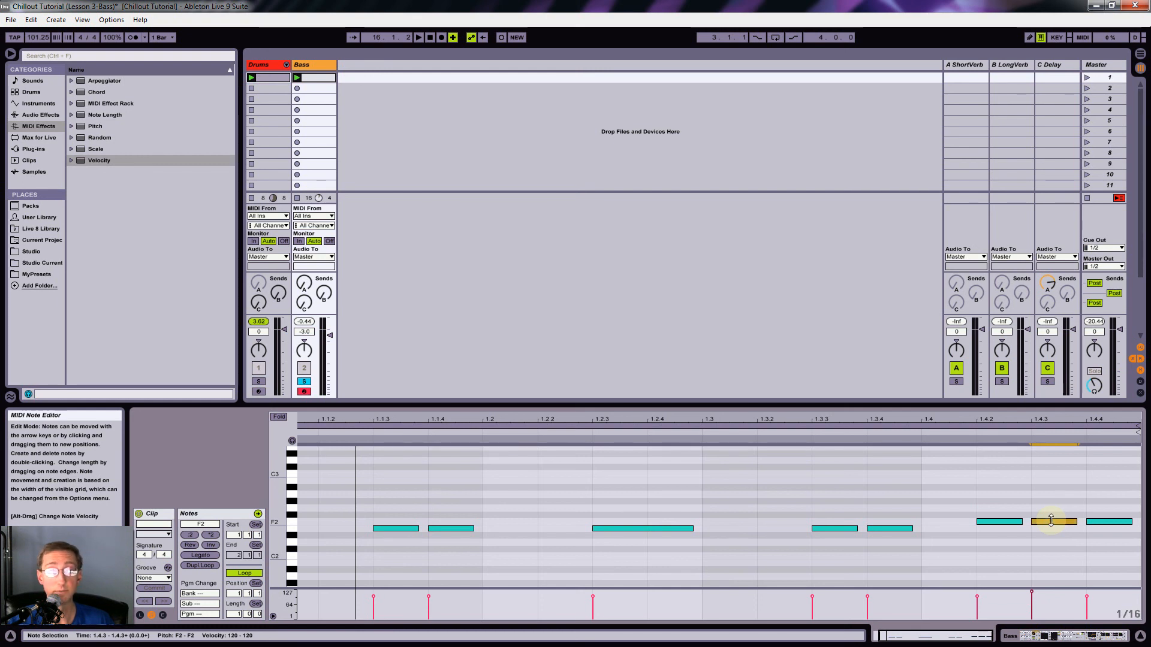
key("space")
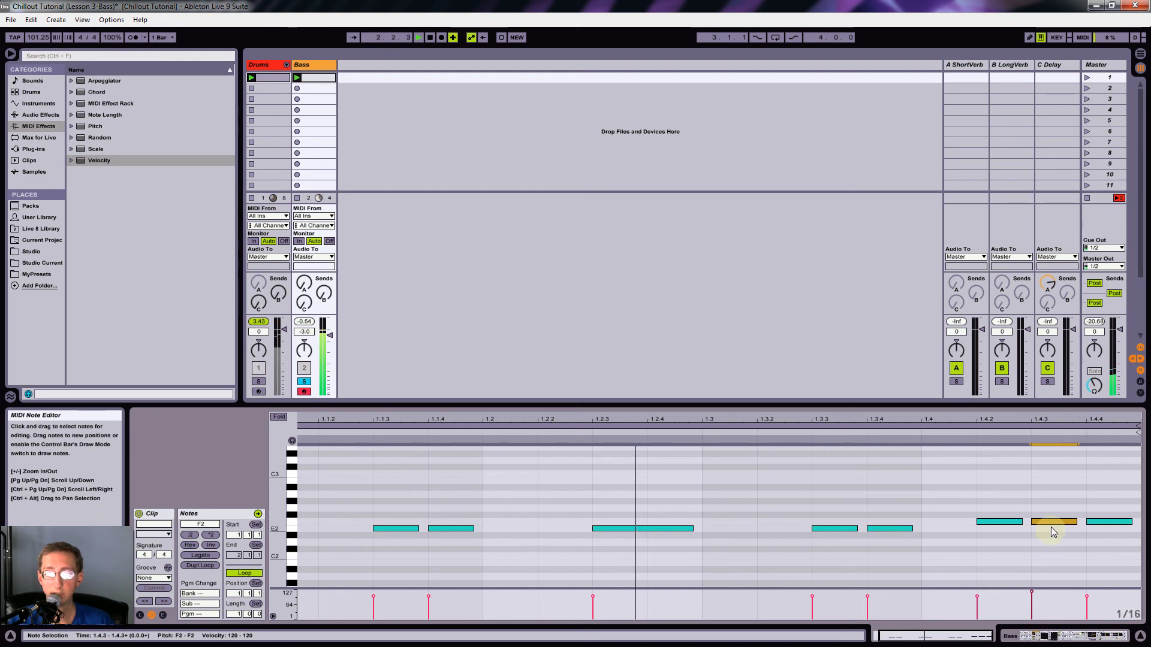
key("space")
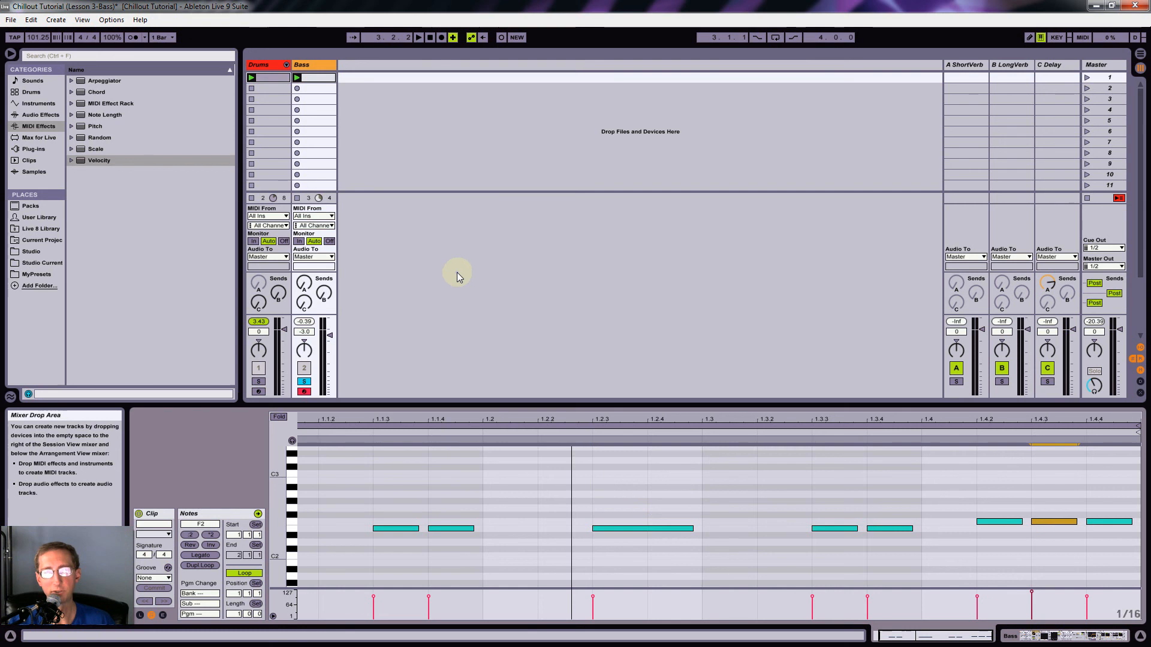
key("space")
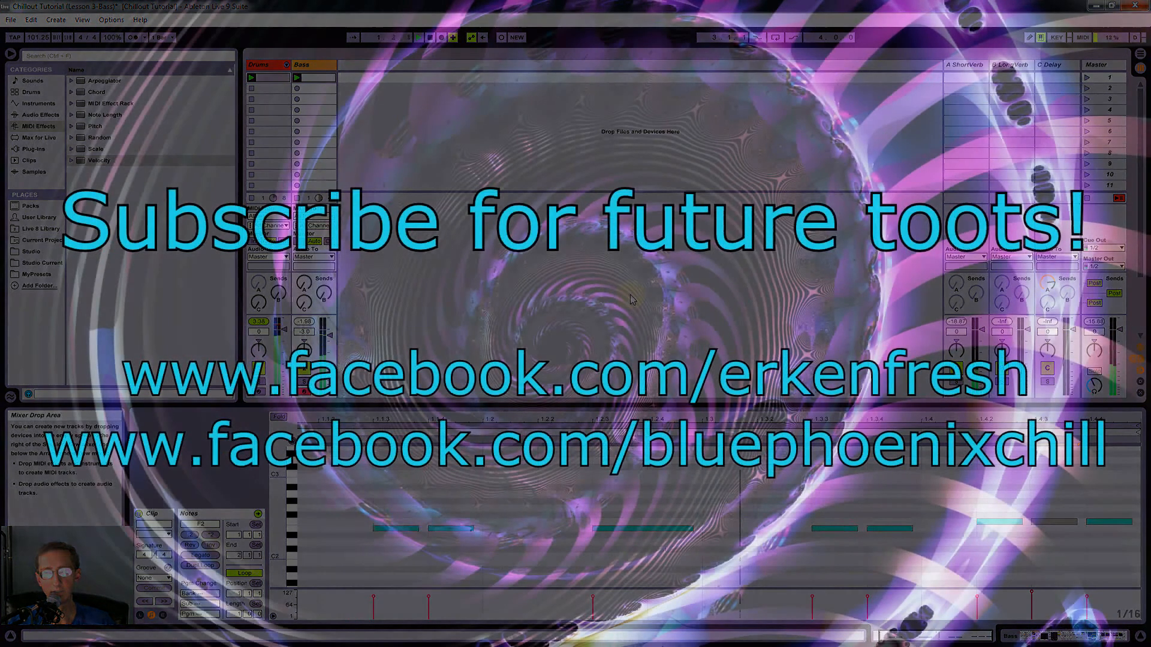